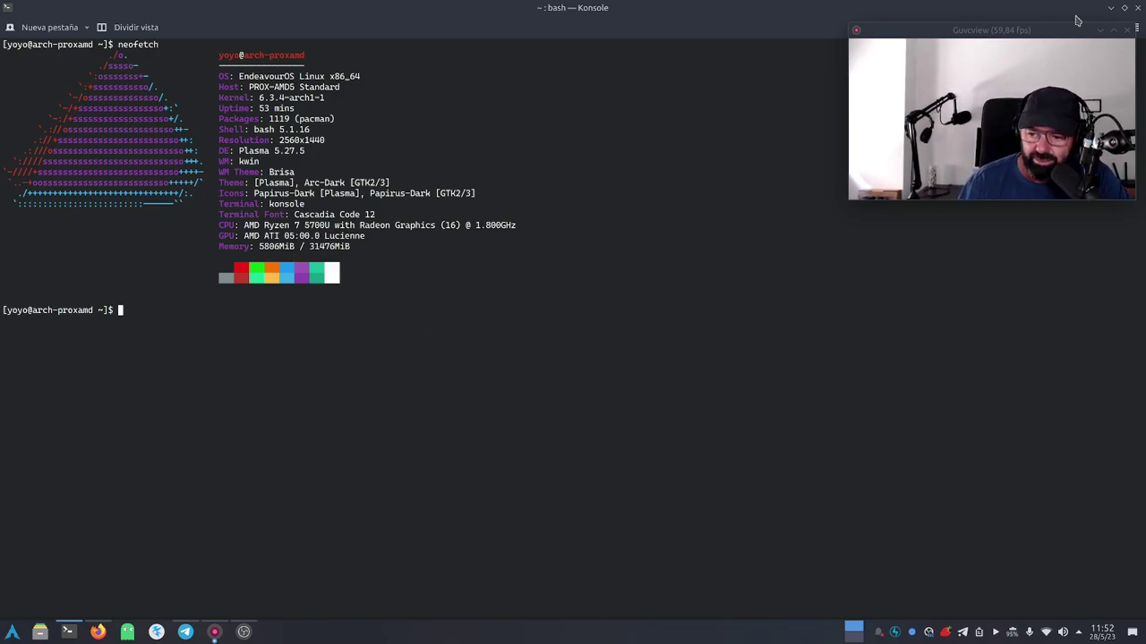
Move the webcam window lower, minimize the terminal, and bring up OBS in a slightly larger window.
left_click_drag(1056, 32, 1079, 40)
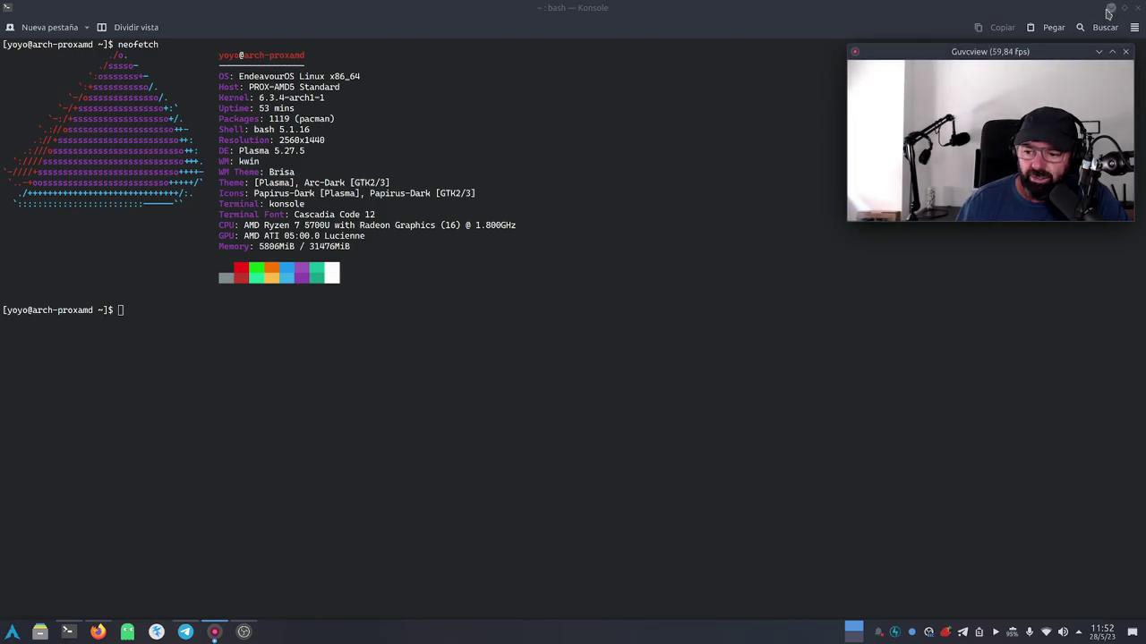
left_click(1110, 7)
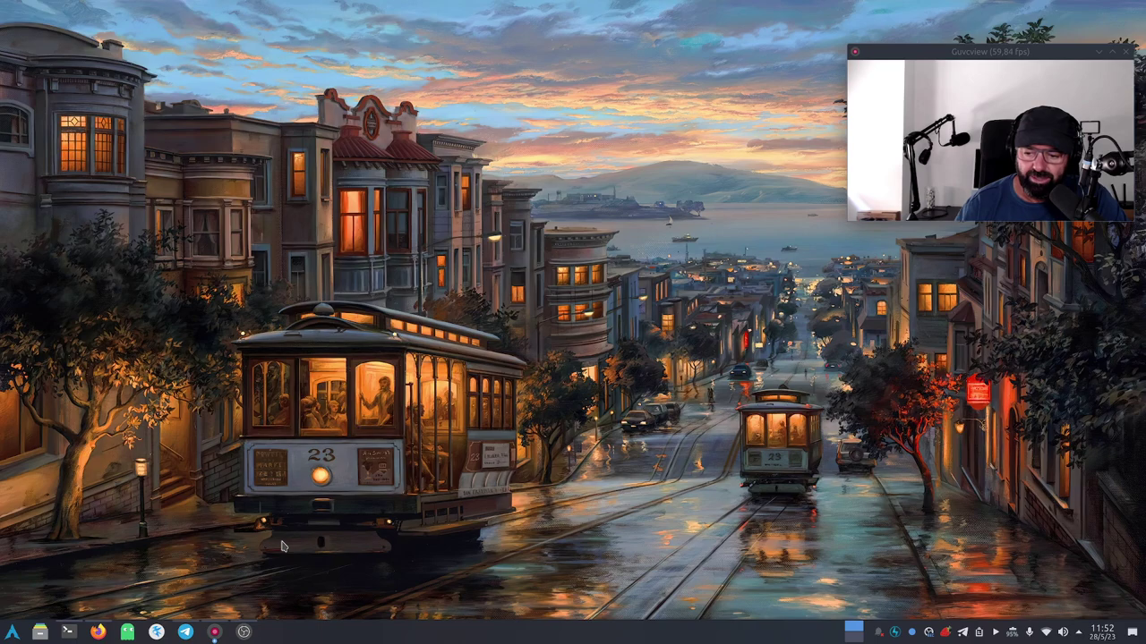
left_click(241, 636)
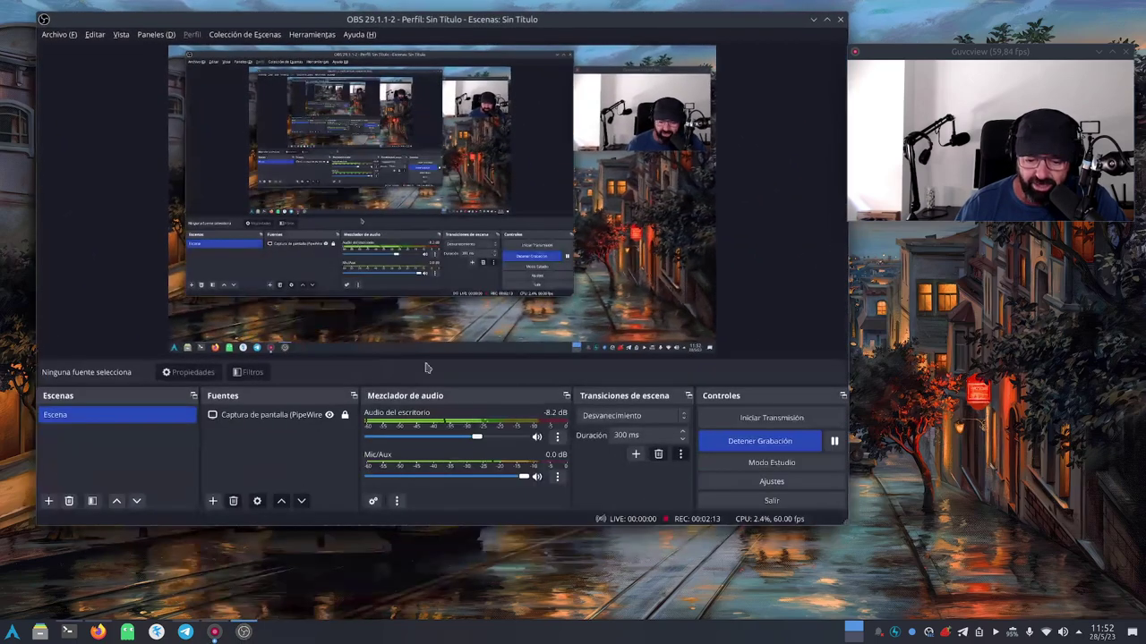
left_click_drag(839, 526, 900, 559)
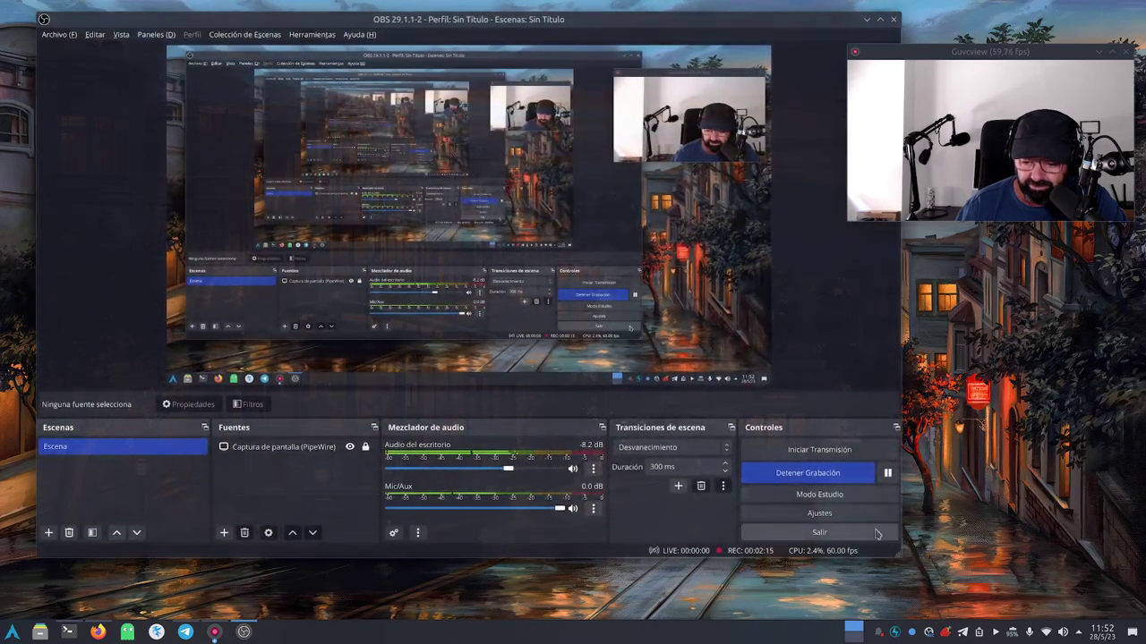
Review the OBS video settings for base resolution, output resolution, scale filter and FPS, and minimize OBS.
left_click(850, 514)
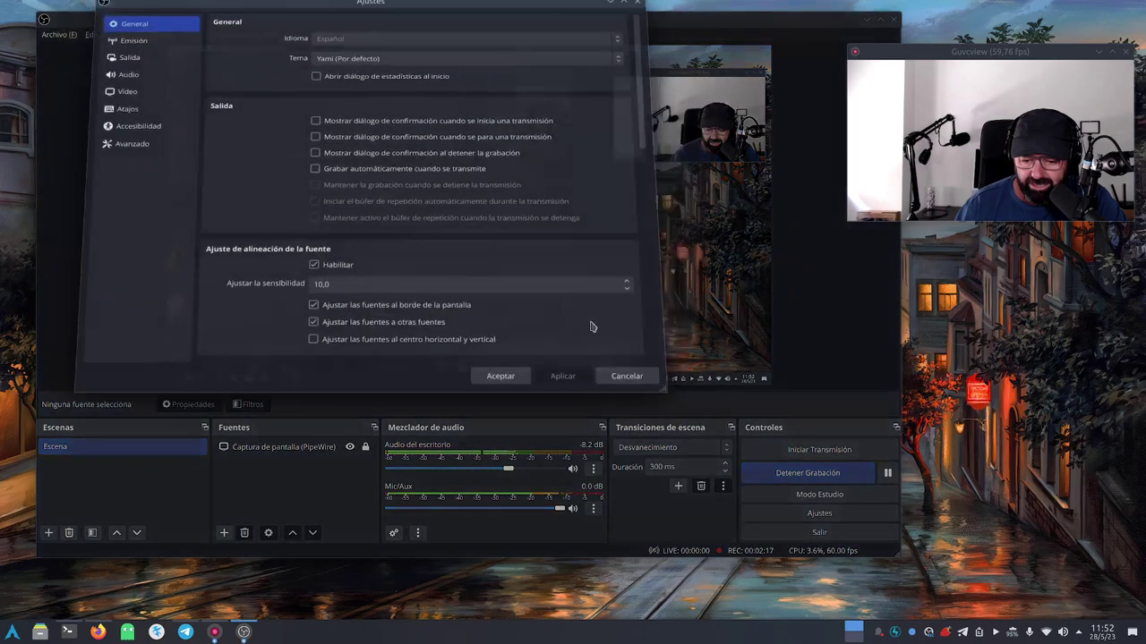
left_click(250, 161)
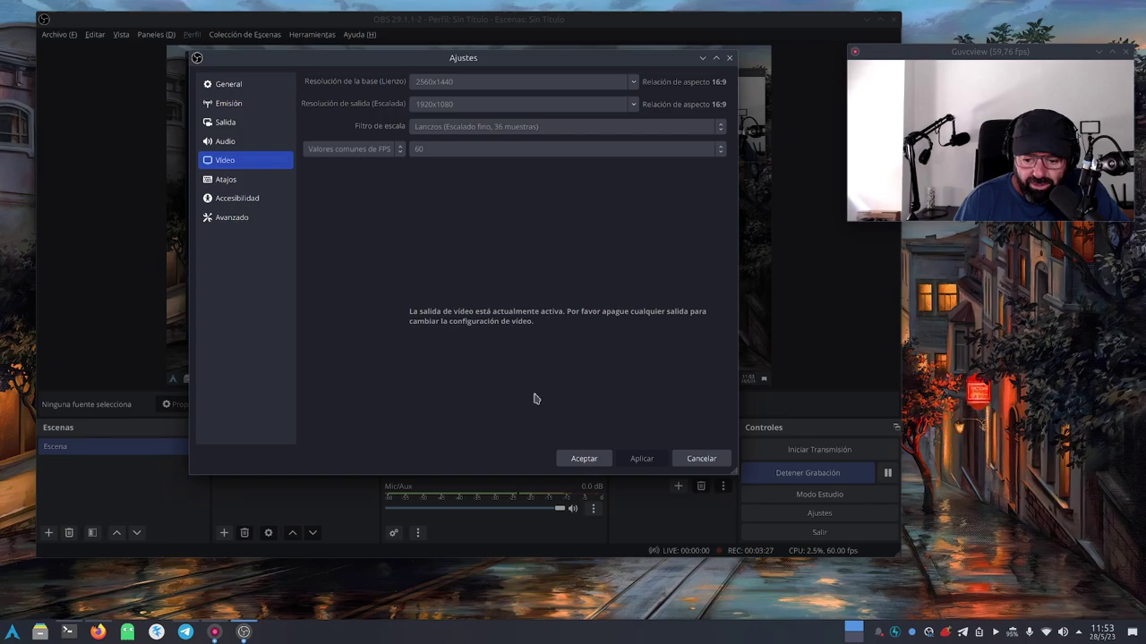
left_click(584, 458)
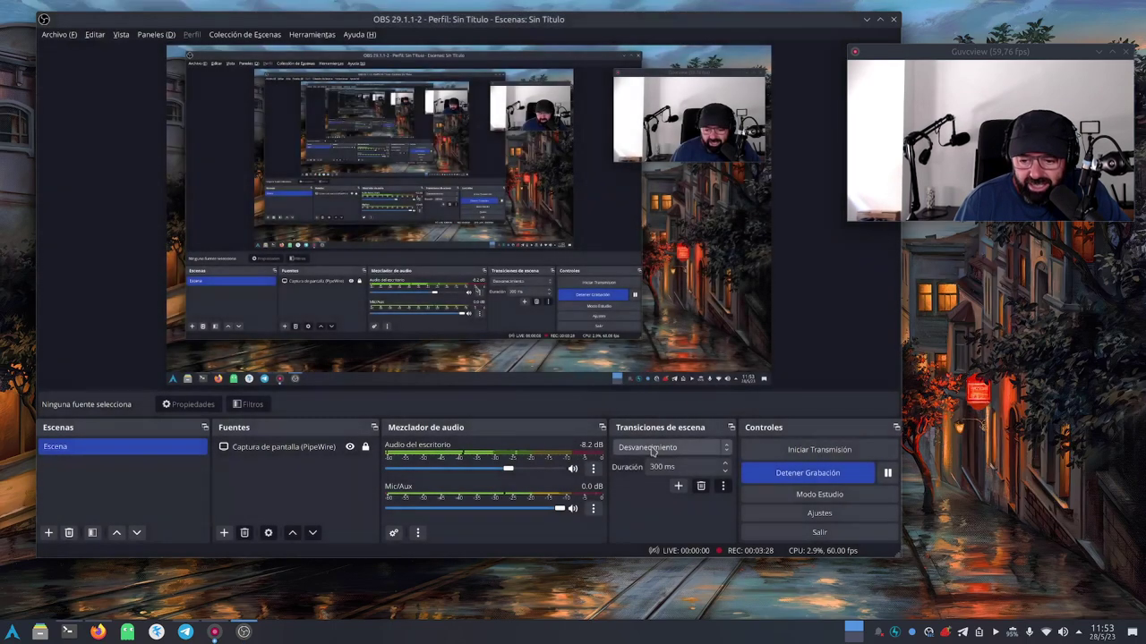
left_click(866, 20)
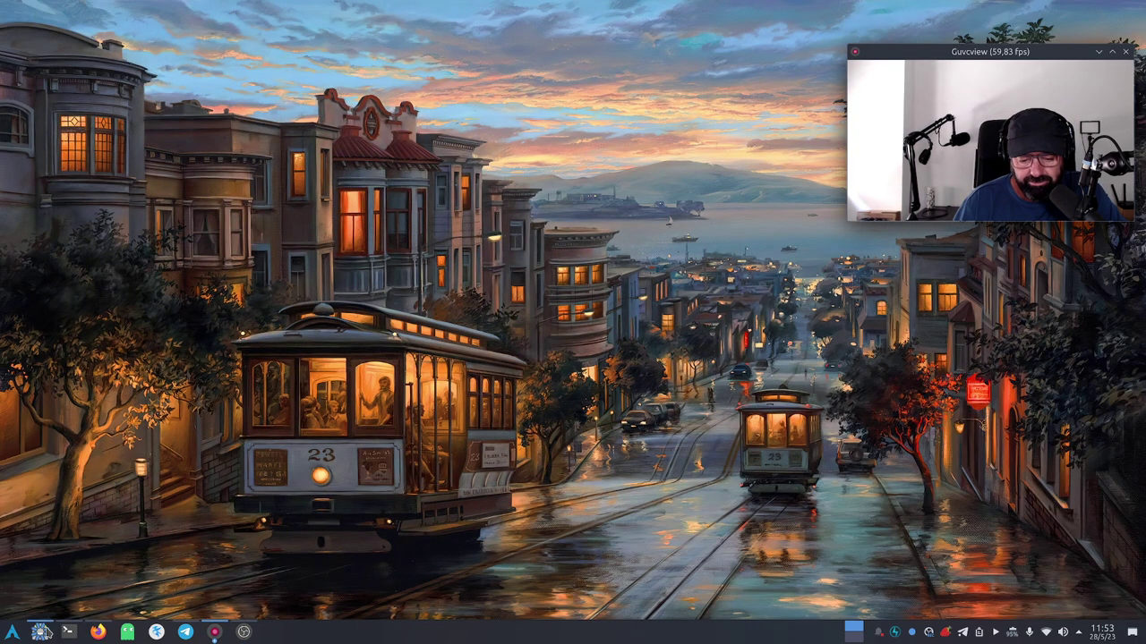
Open Screenshot_20230528_114801.png from the Imágenes folder at 200% zoom, examine the base resolution options, and close the image.
left_click(41, 631)
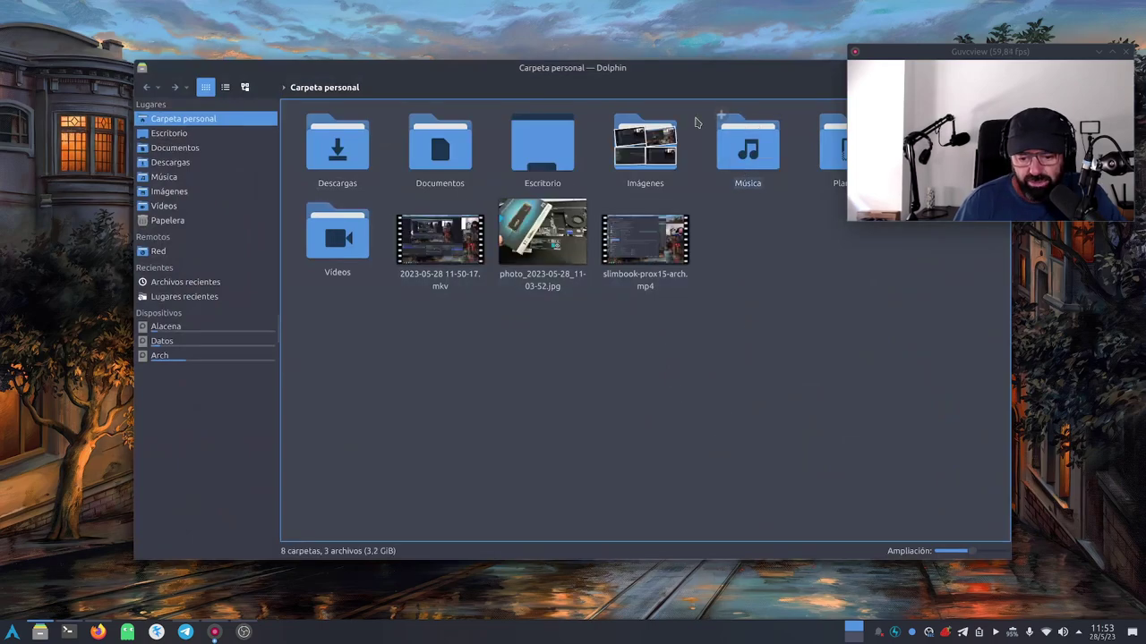
left_click_drag(739, 76, 703, 117)
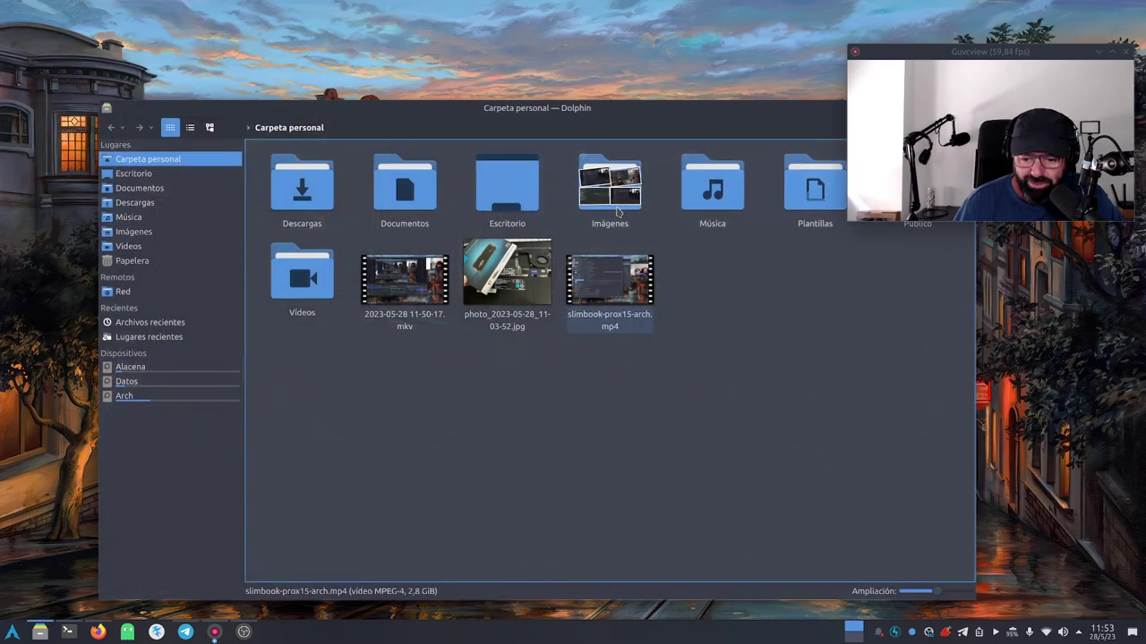
left_click(615, 217)
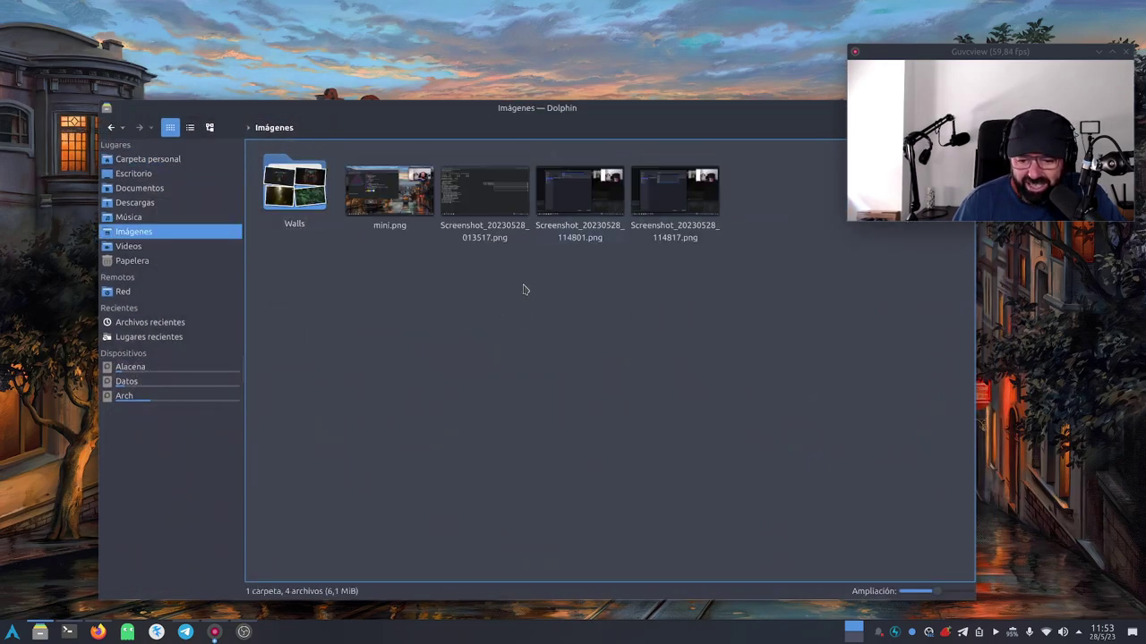
double_click(582, 234)
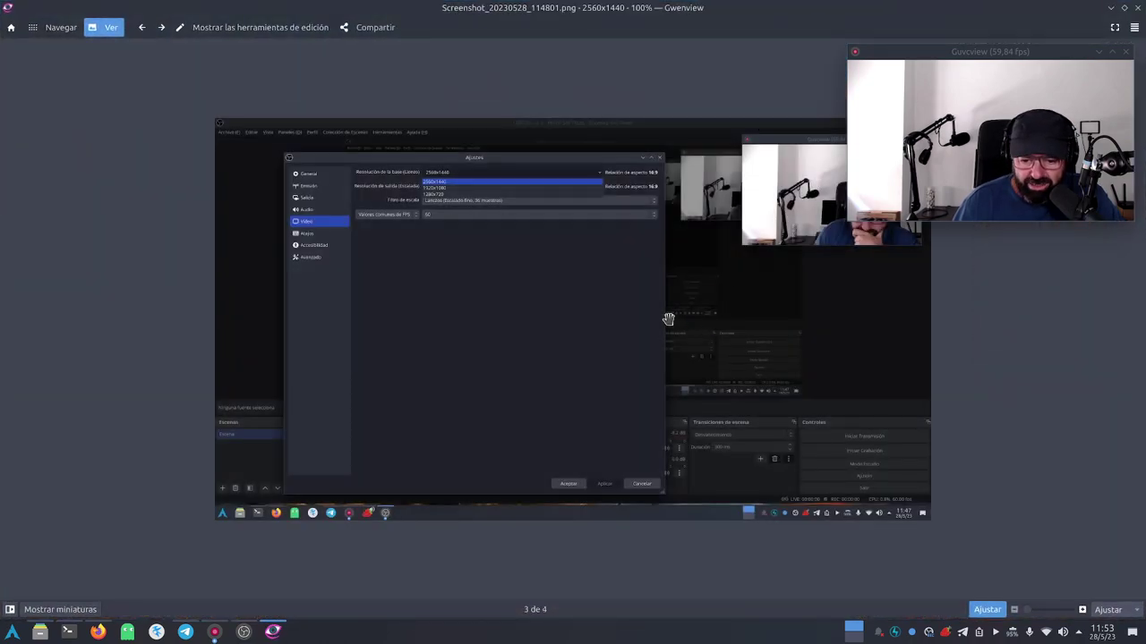
left_click(1083, 612)
left_click(1083, 612)
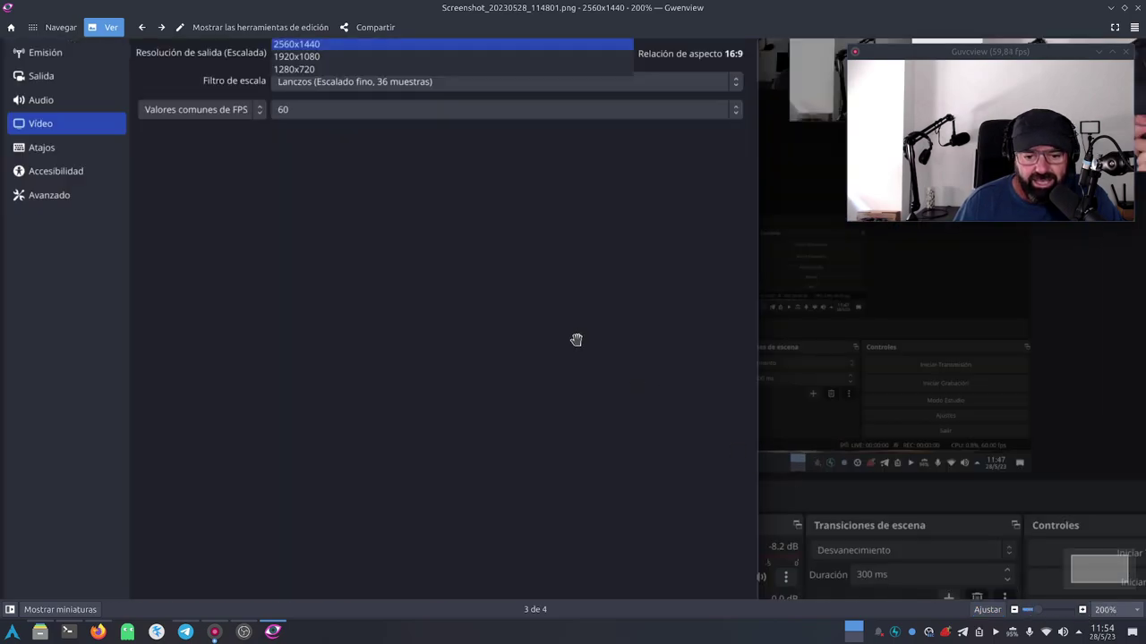
scroll(572, 338, "up", 2)
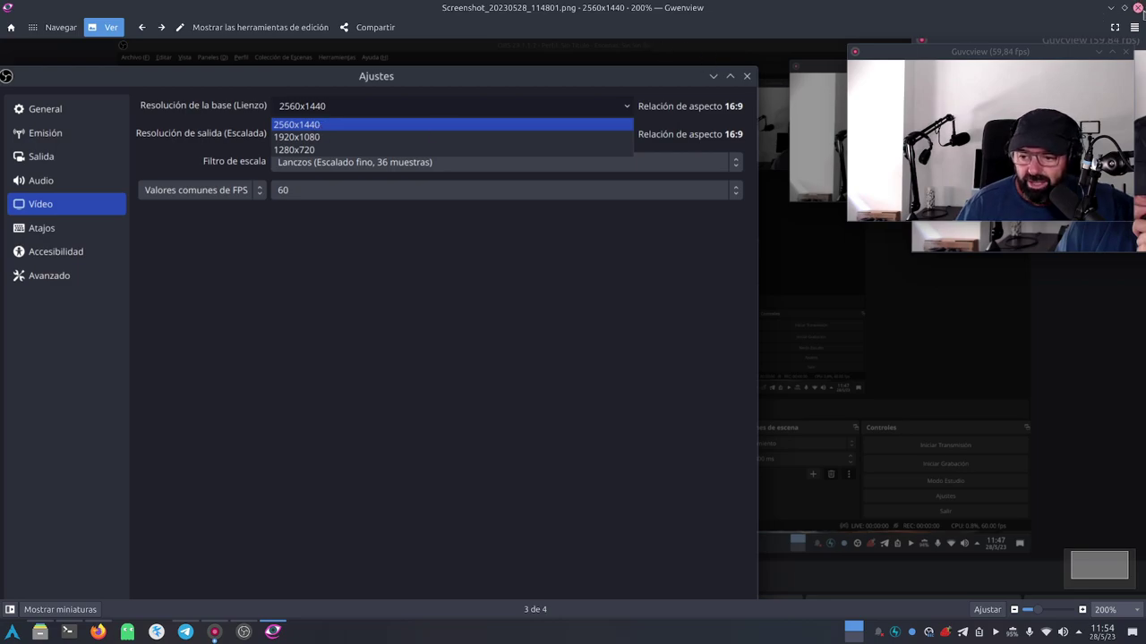
left_click(1135, 7)
Examine the output resolution options in Screenshot_20230528_114817.png at 200% zoom, and close the image and the file manager.
double_click(659, 199)
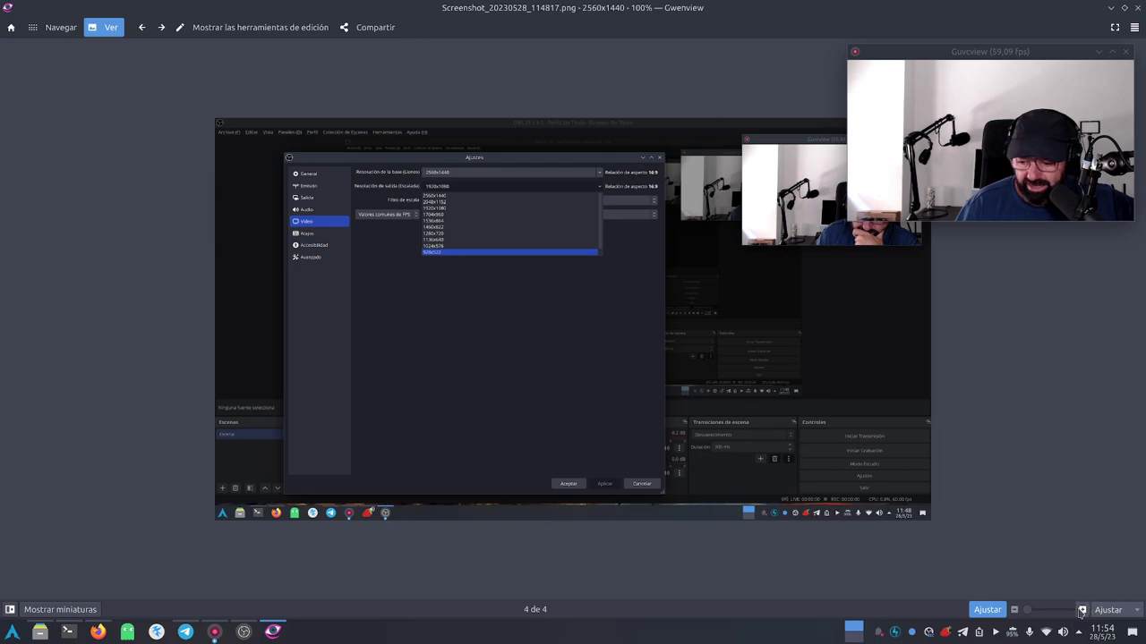
left_click(1082, 610)
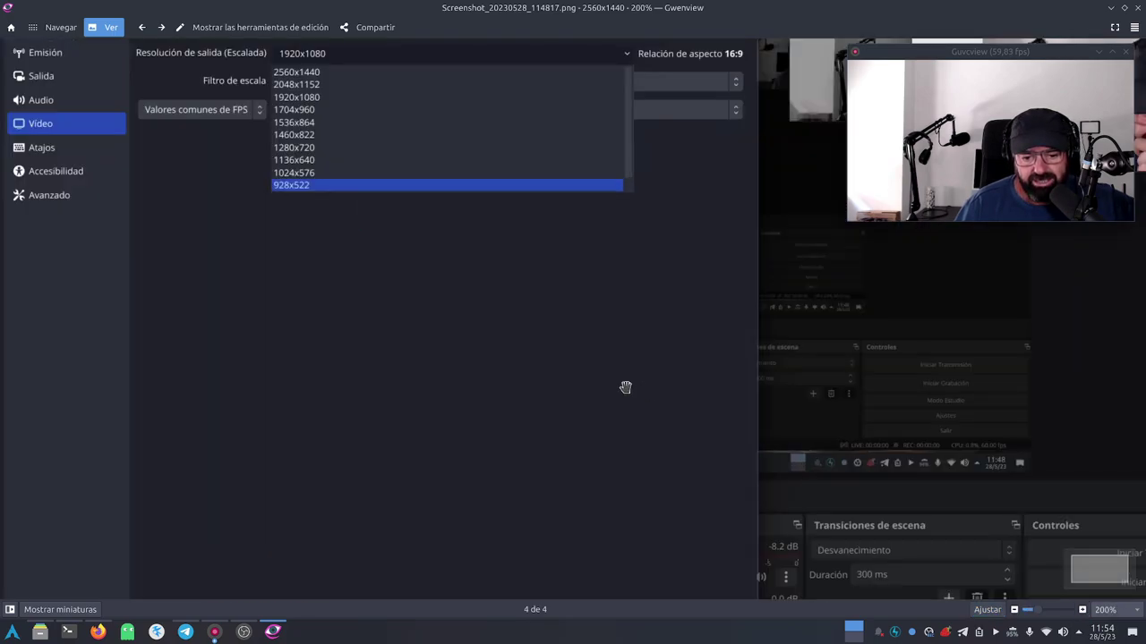
scroll(623, 385, "up", 1)
scroll(416, 151, "up", 3)
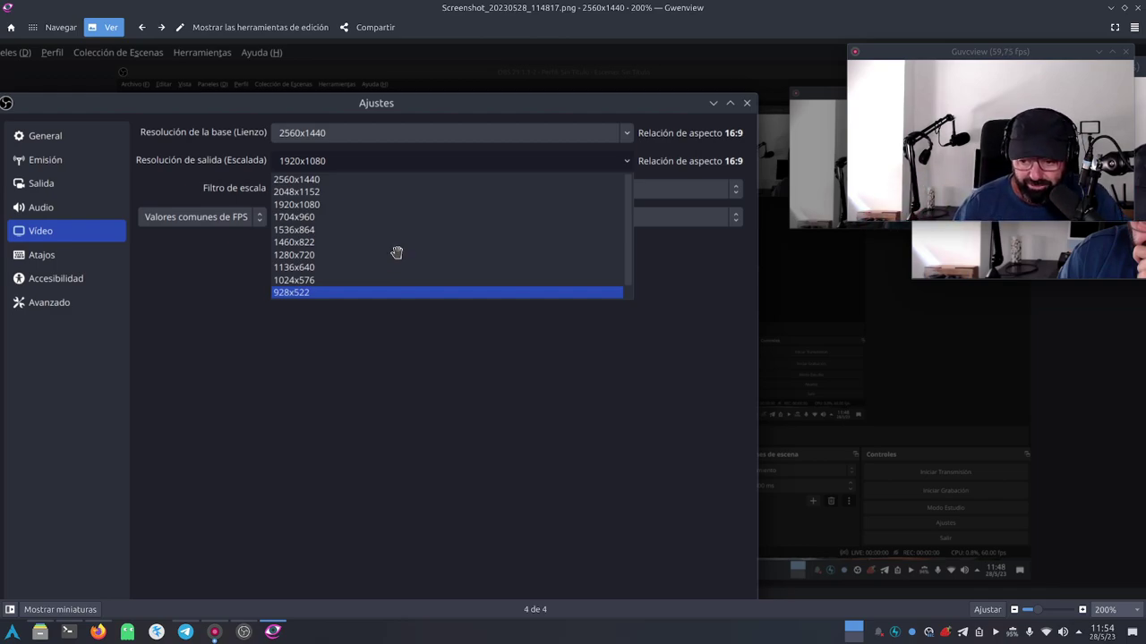
left_click(1140, 7)
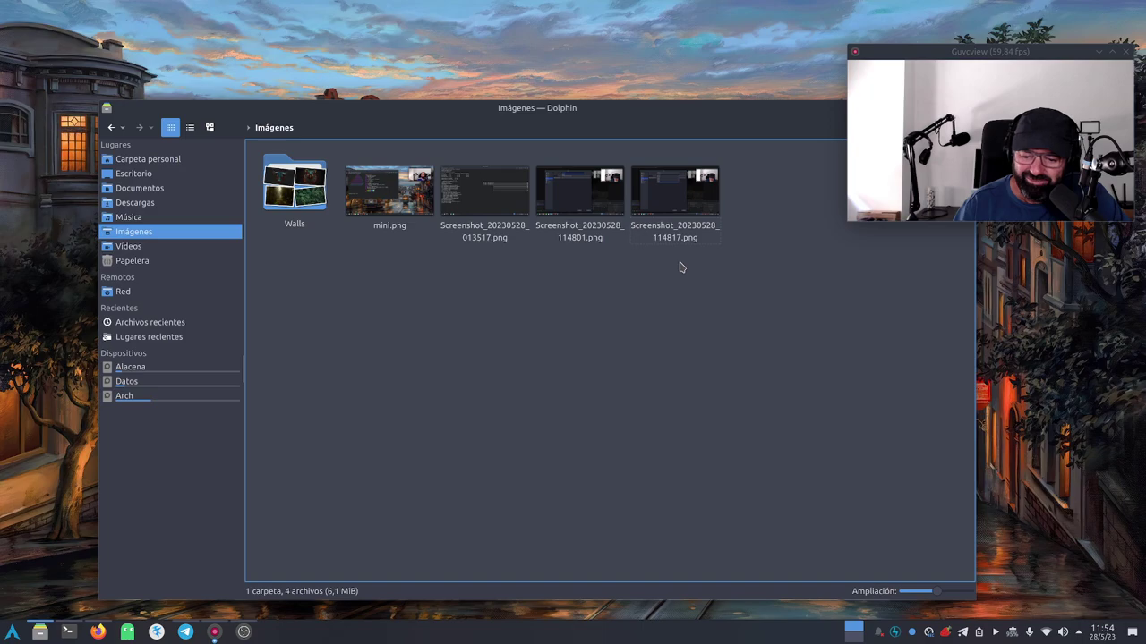
left_click_drag(696, 113, 516, 209)
left_click(739, 207)
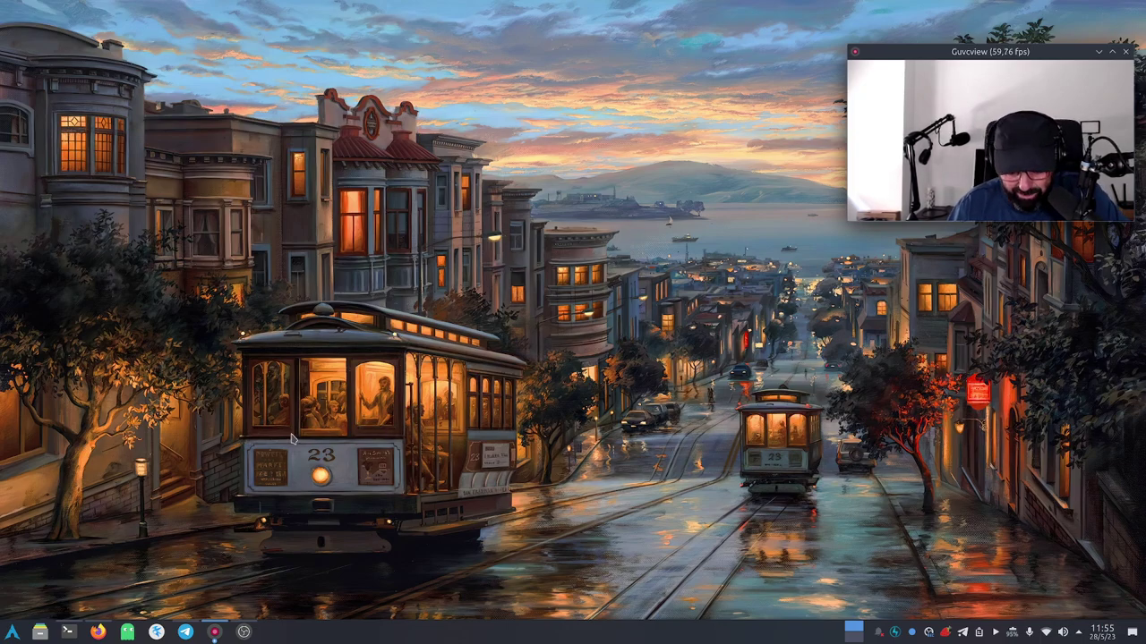
Switch to Firefox and skim the OSTechNix article "Retrieve Latest Mirror List Using Reflector In Arch Linux".
key("alt+Tab")
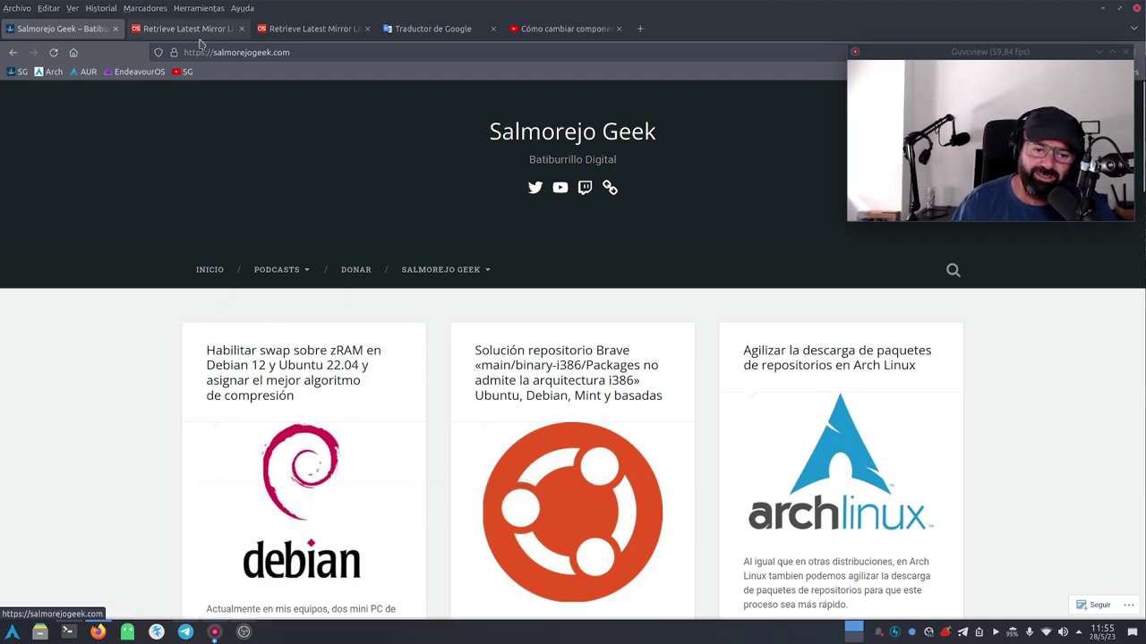
key("ctrl+Tab")
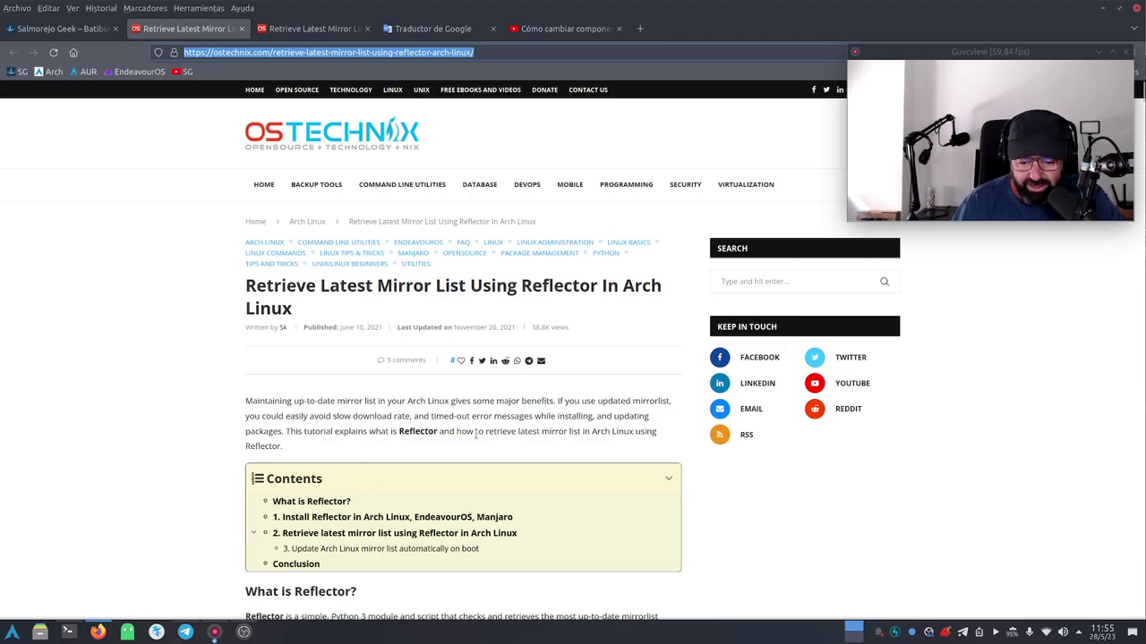
scroll(465, 437, "down", 3)
scroll(457, 439, "up", 3)
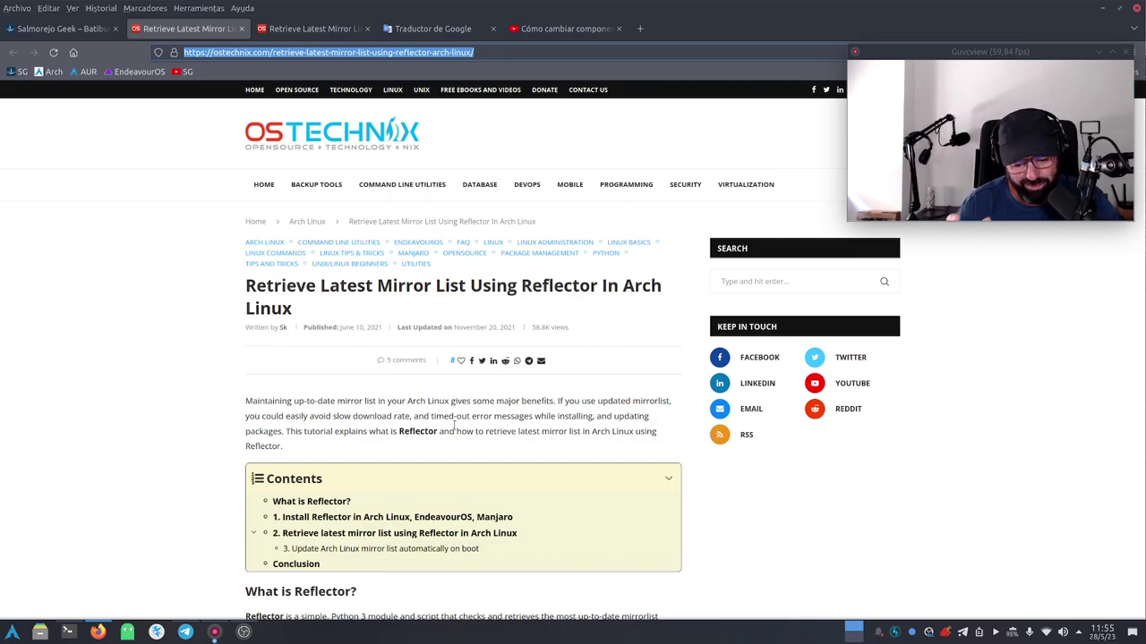
scroll(454, 427, "down", 5)
scroll(383, 427, "up", 5)
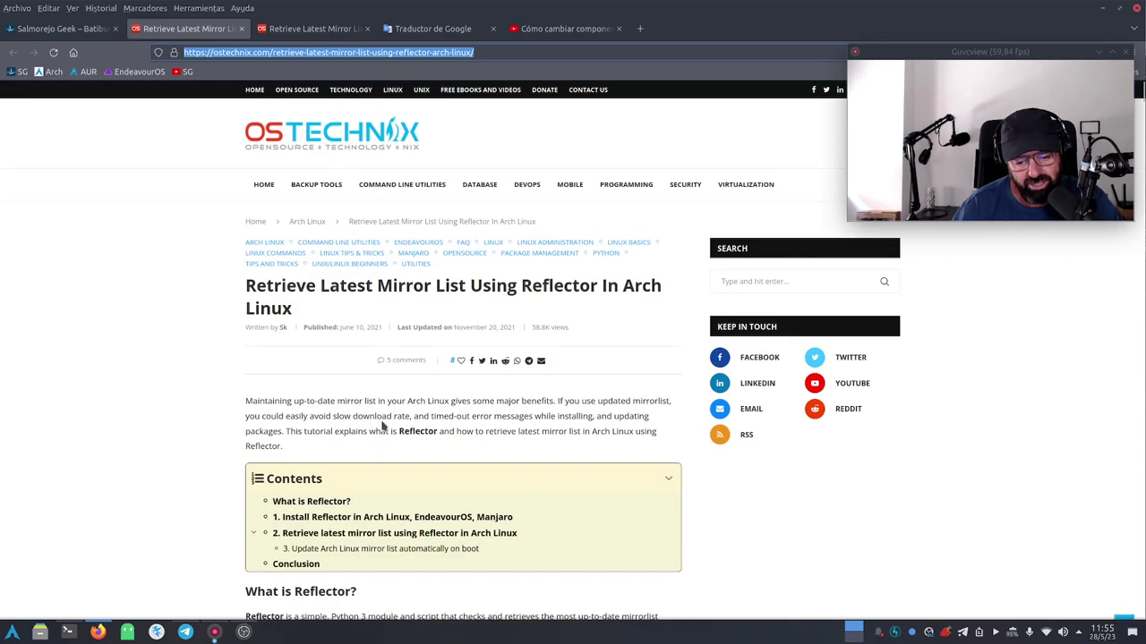
scroll(383, 427, "down", 9)
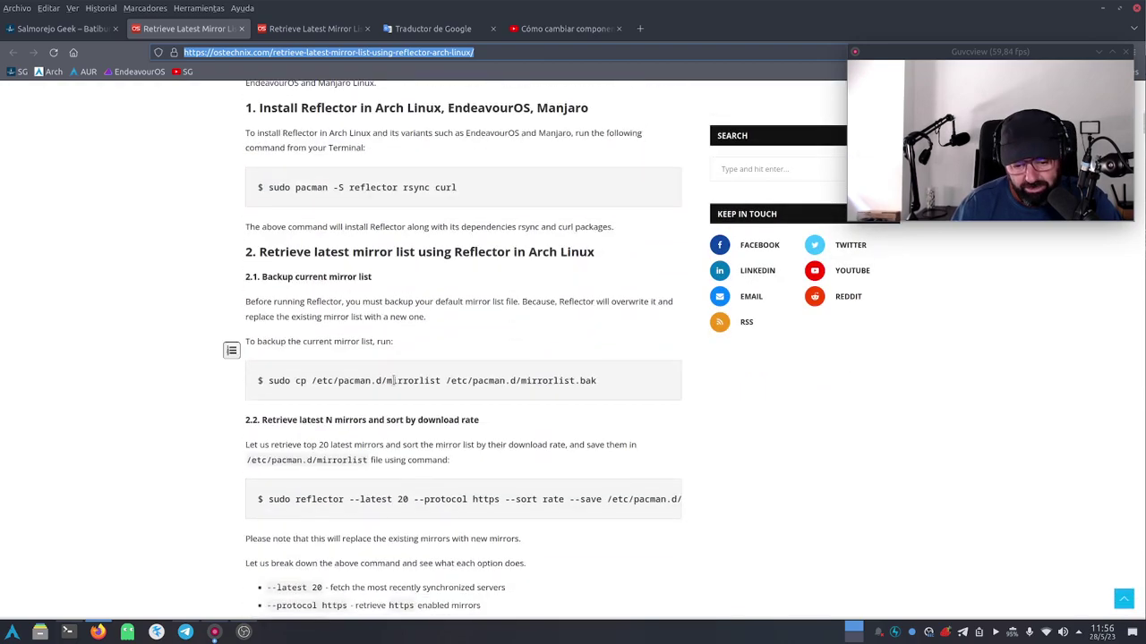
scroll(365, 450, "up", 9)
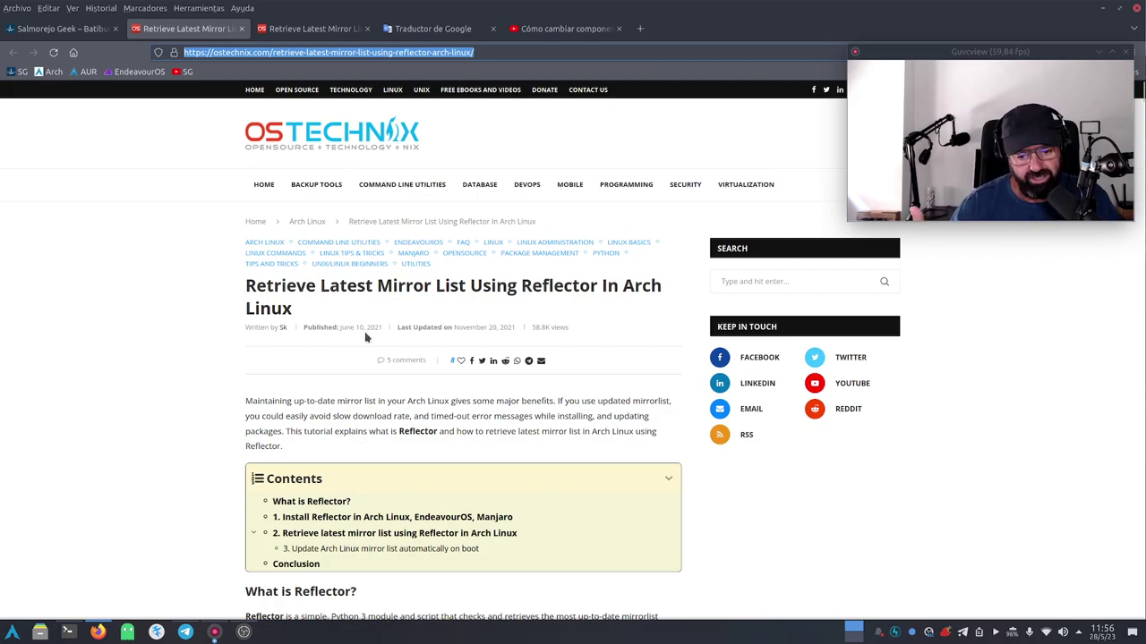
Read the Reflector installation section and highlight its command "sudo pacman -S reflector rsync curl".
scroll(367, 337, "down", 5)
scroll(368, 336, "down", 3)
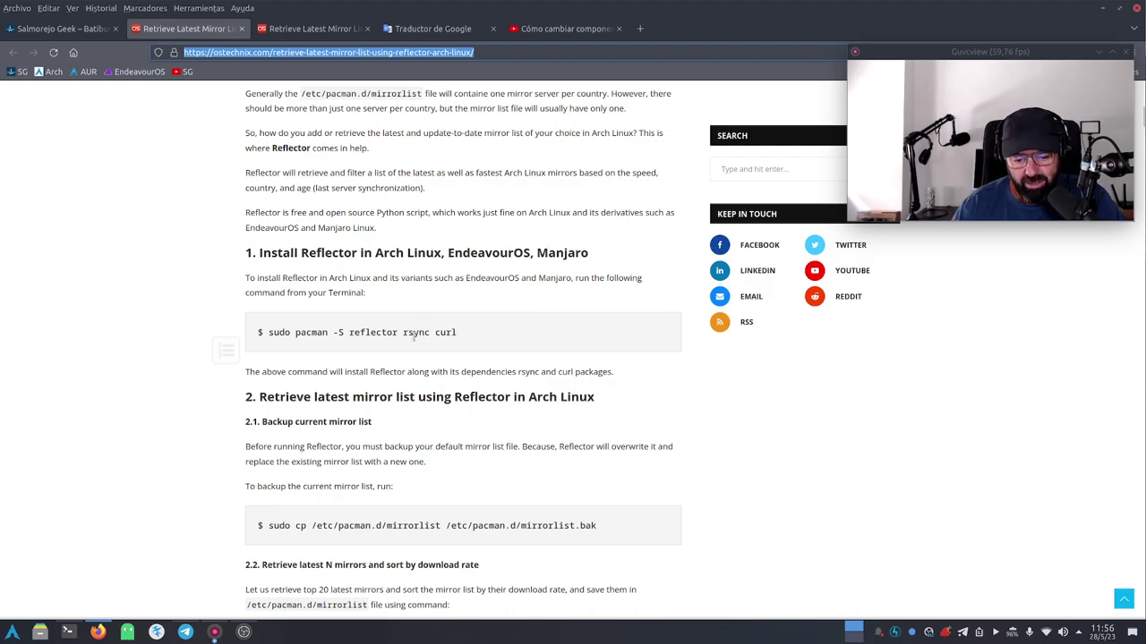
left_click_drag(454, 332, 262, 333)
left_click(500, 337)
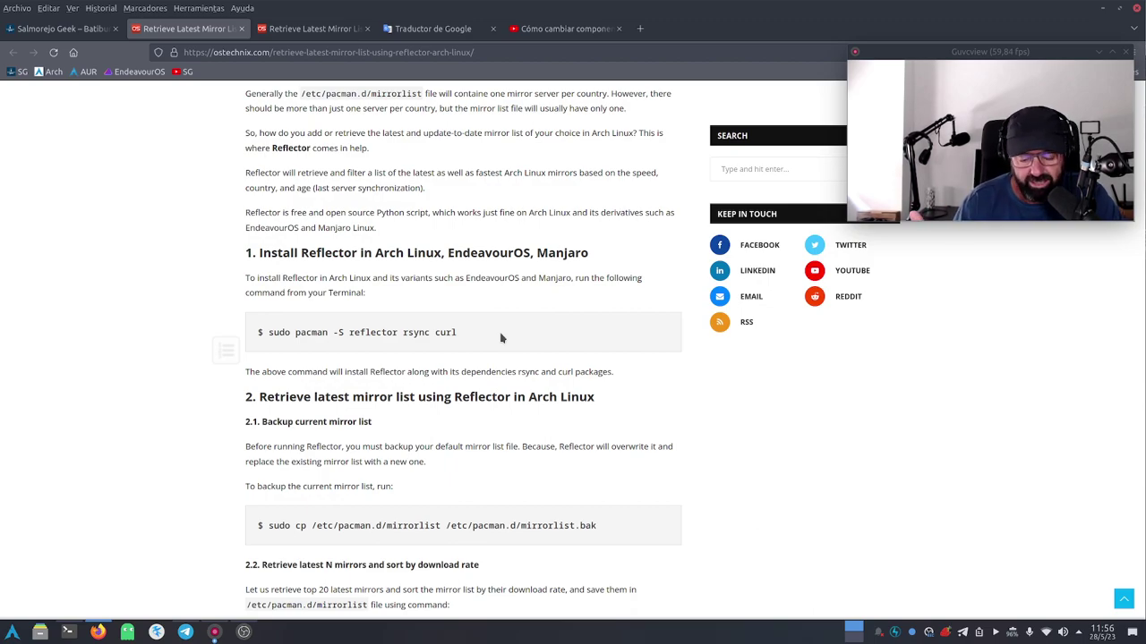
Read the sections on backing up the mirror list and retrieving the latest mirrors sorted by download rate, and minimize the browser.
scroll(501, 337, "down", 5)
scroll(503, 320, "up", 3)
scroll(504, 315, "down", 1)
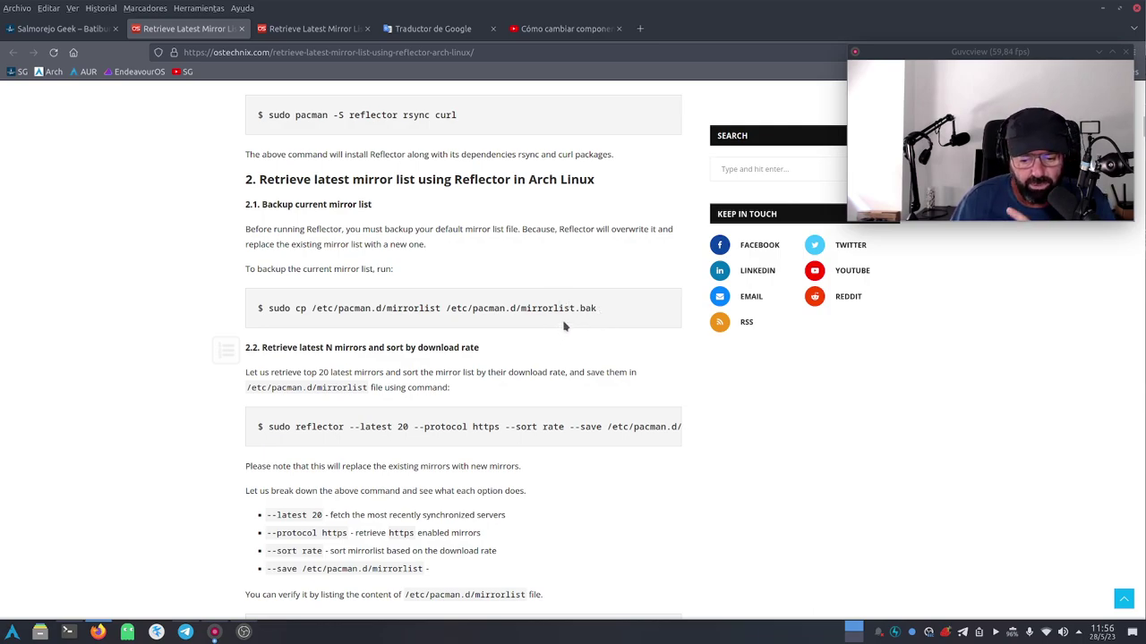
scroll(504, 320, "down", 3)
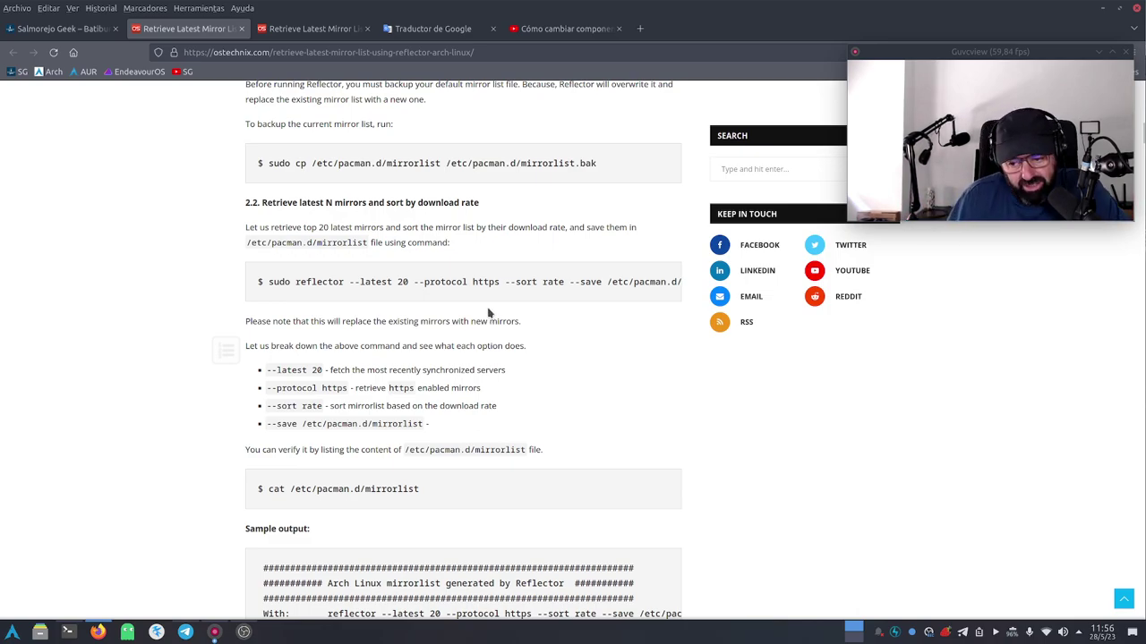
left_click(1102, 8)
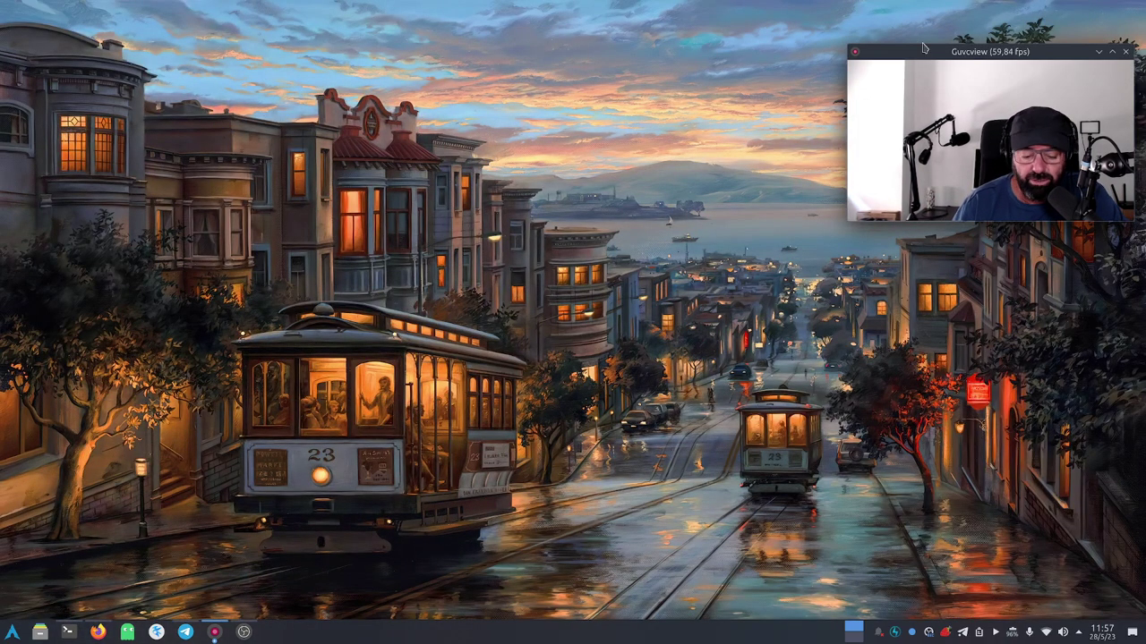
Open the home folder in a maximized Dolphin window and split the view into two panes.
left_click(39, 632)
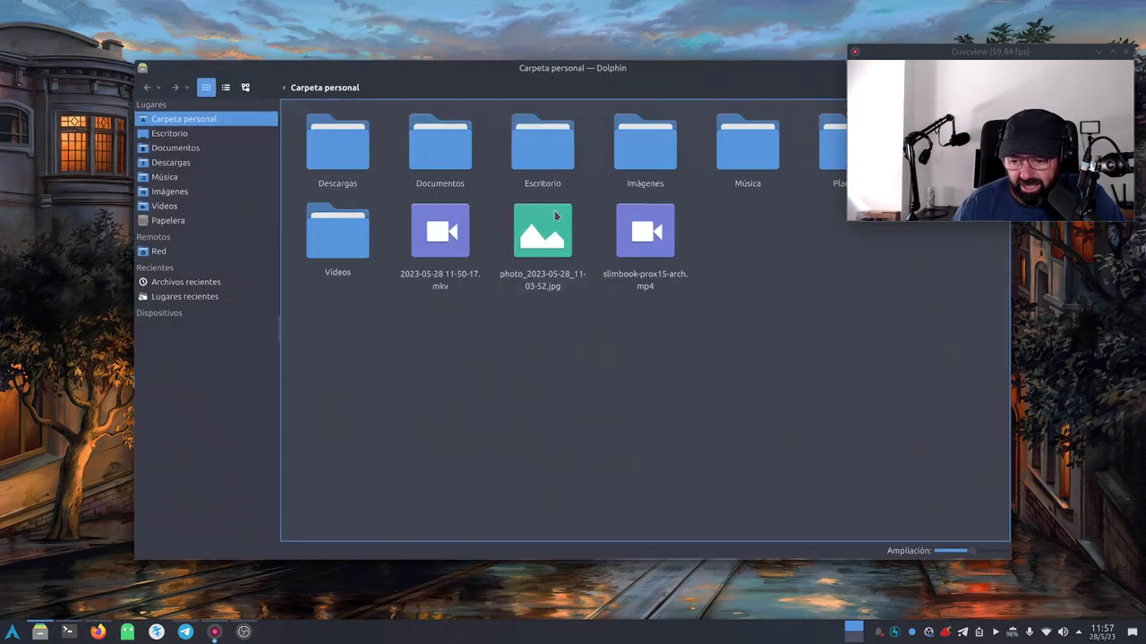
left_click_drag(785, 77, 757, 194)
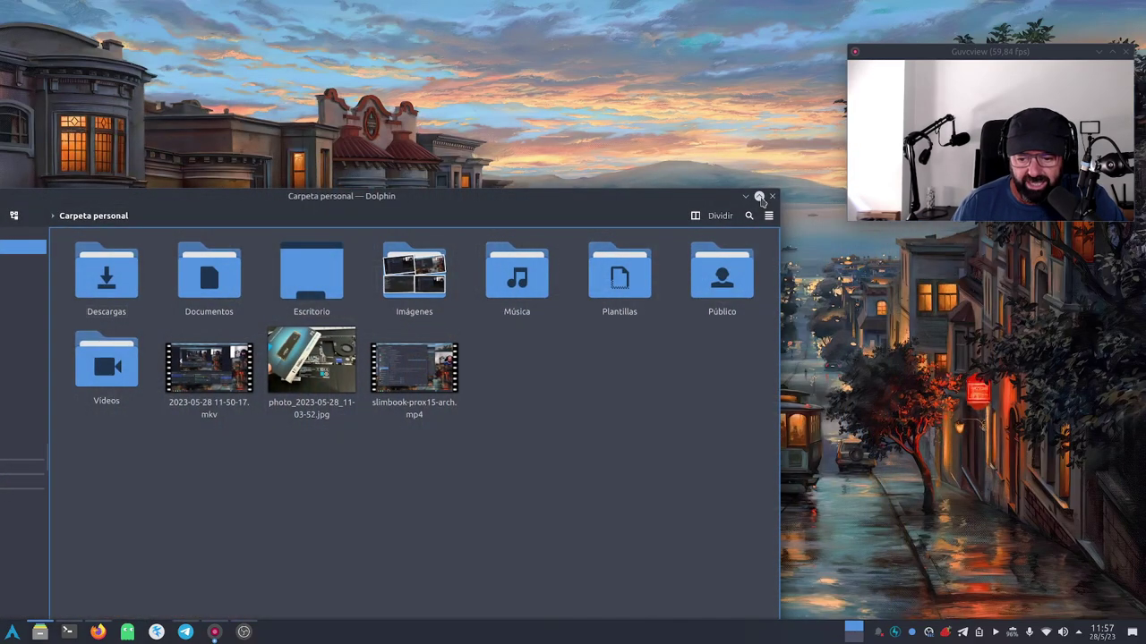
left_click(759, 196)
key("F3")
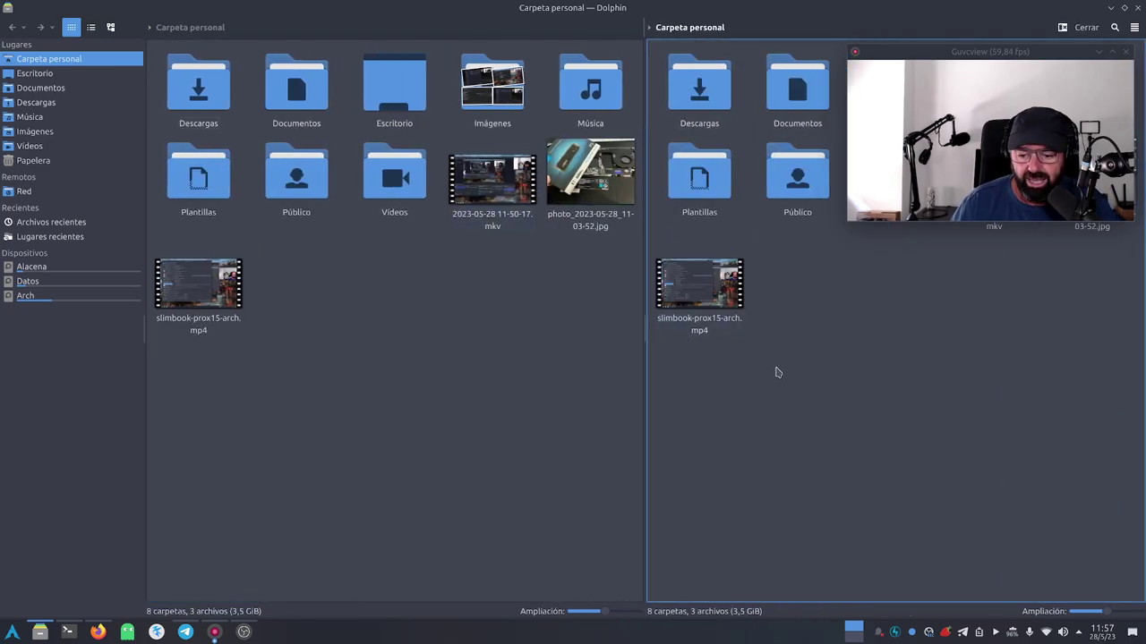
Show the root of the Arch device in the second pane, activate the home folder pane, and move the webcam window off the top folders.
left_click(51, 298)
left_click(462, 391)
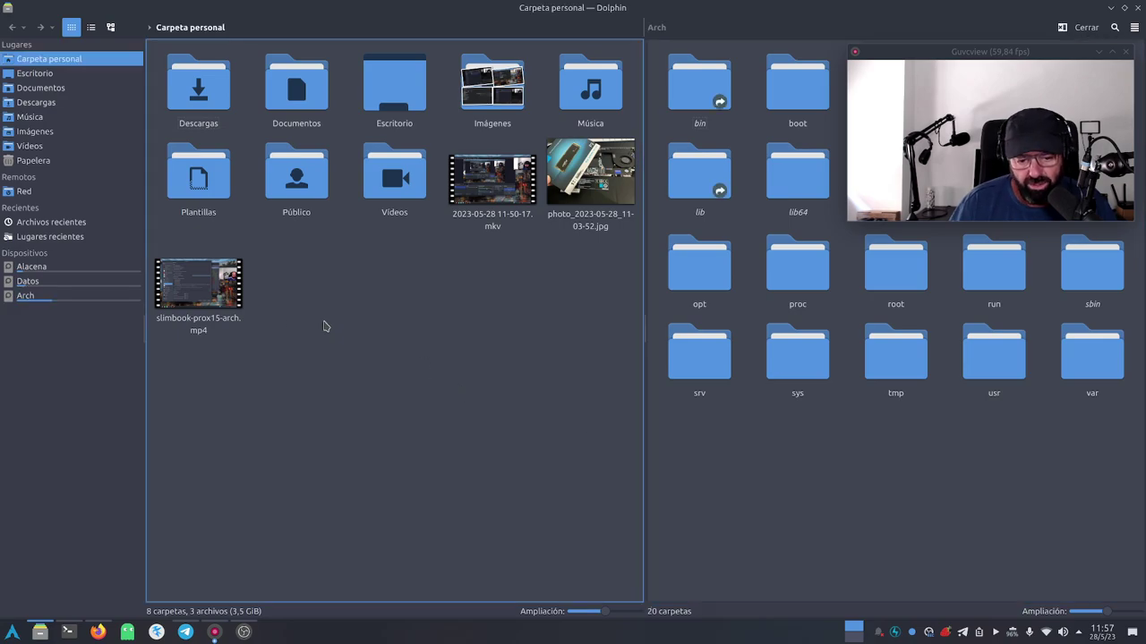
left_click_drag(971, 60, 930, 384)
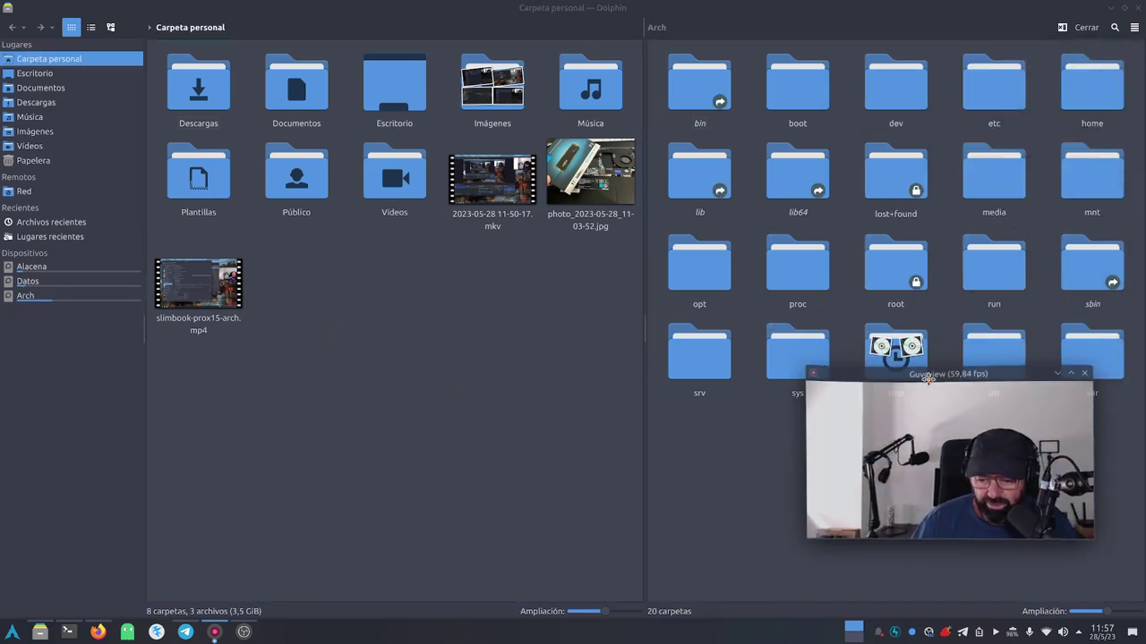
Open the etc/pacman.d folder of the Arch device in the second pane, moving the webcam window aside.
double_click(993, 85)
scroll(791, 293, "down", 10)
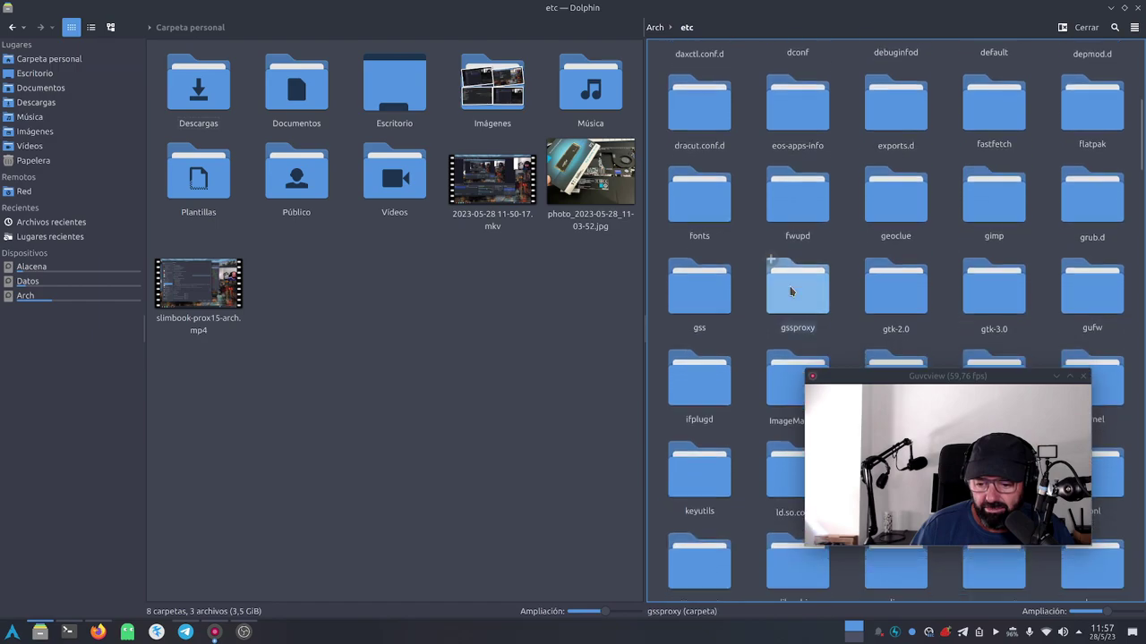
scroll(786, 289, "down", 1)
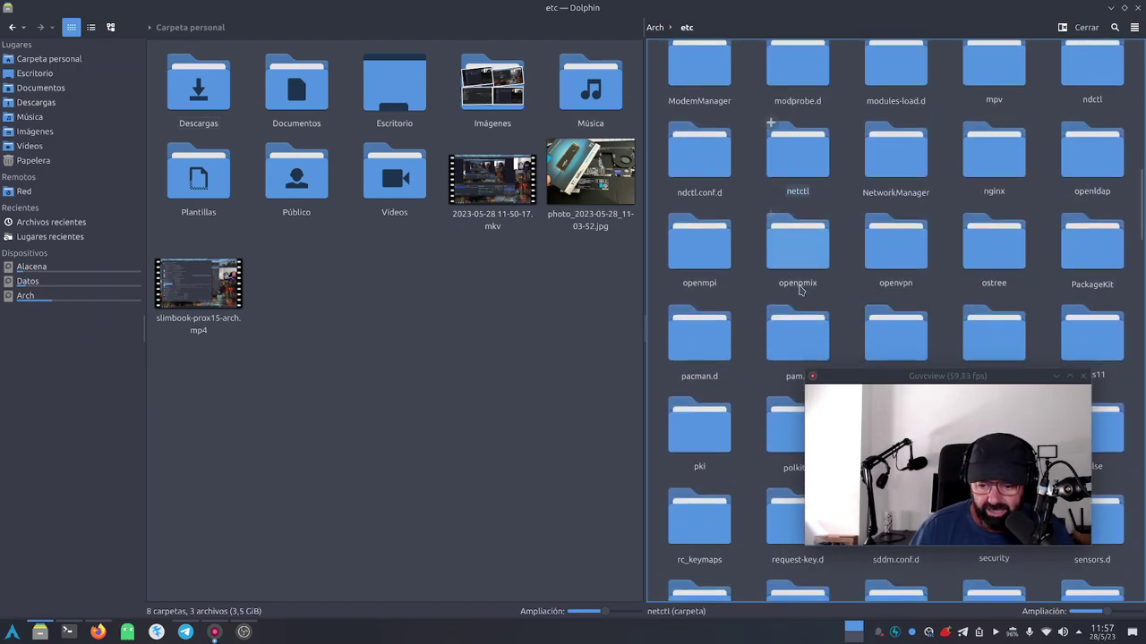
left_click_drag(895, 376, 775, 398)
scroll(921, 313, "down", 3)
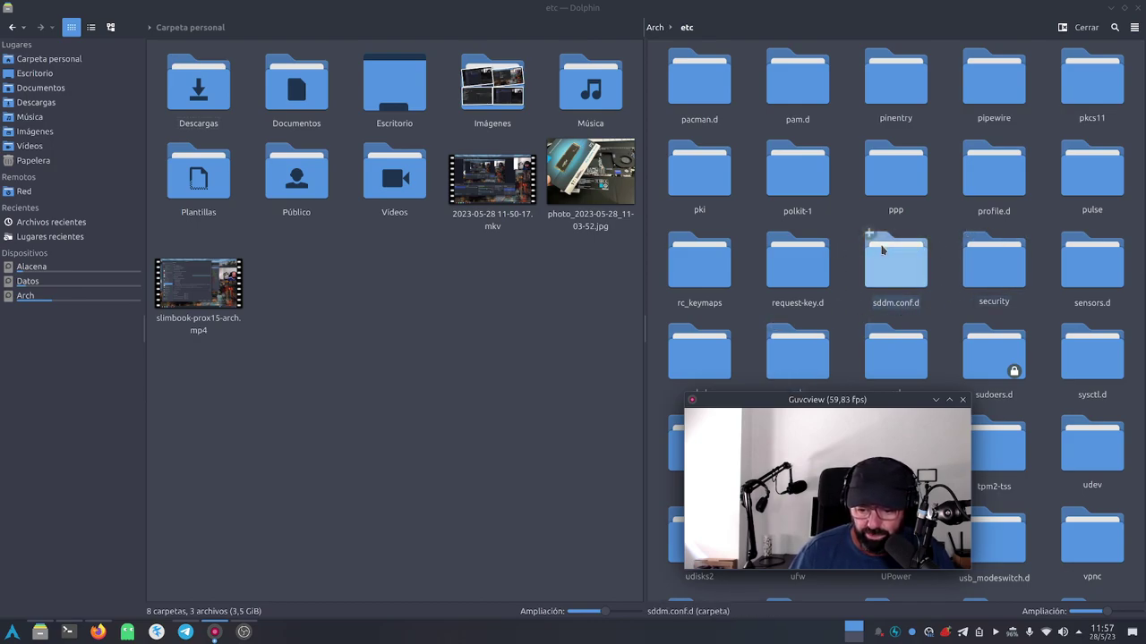
double_click(699, 85)
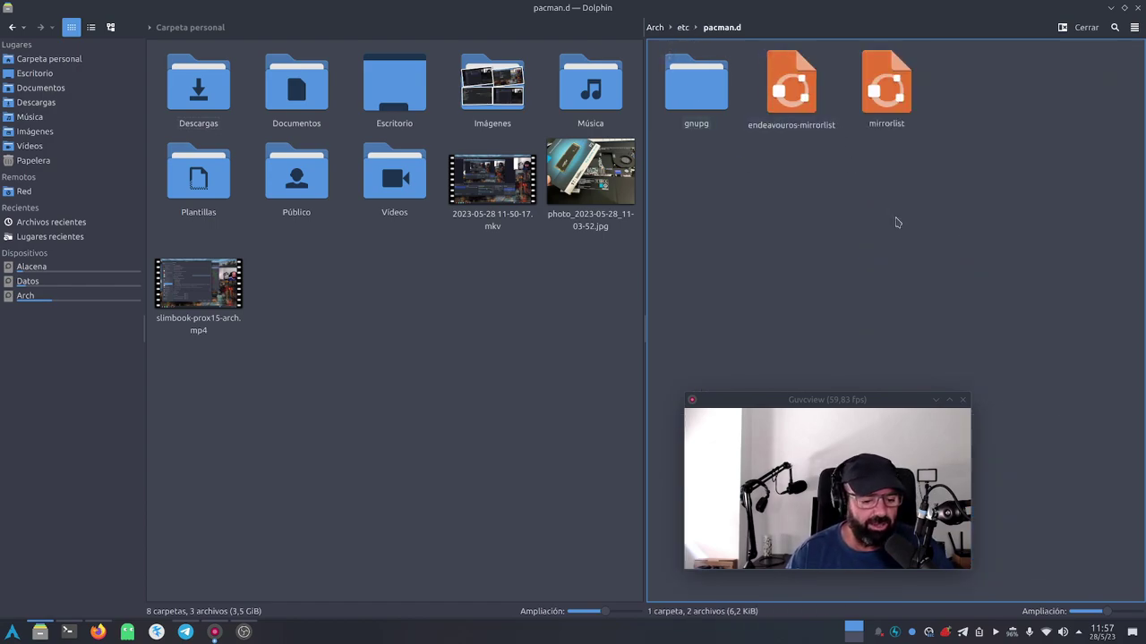
Copy the mirrorlist file from the pacman.d folder into the home folder as a backup.
left_click(900, 100)
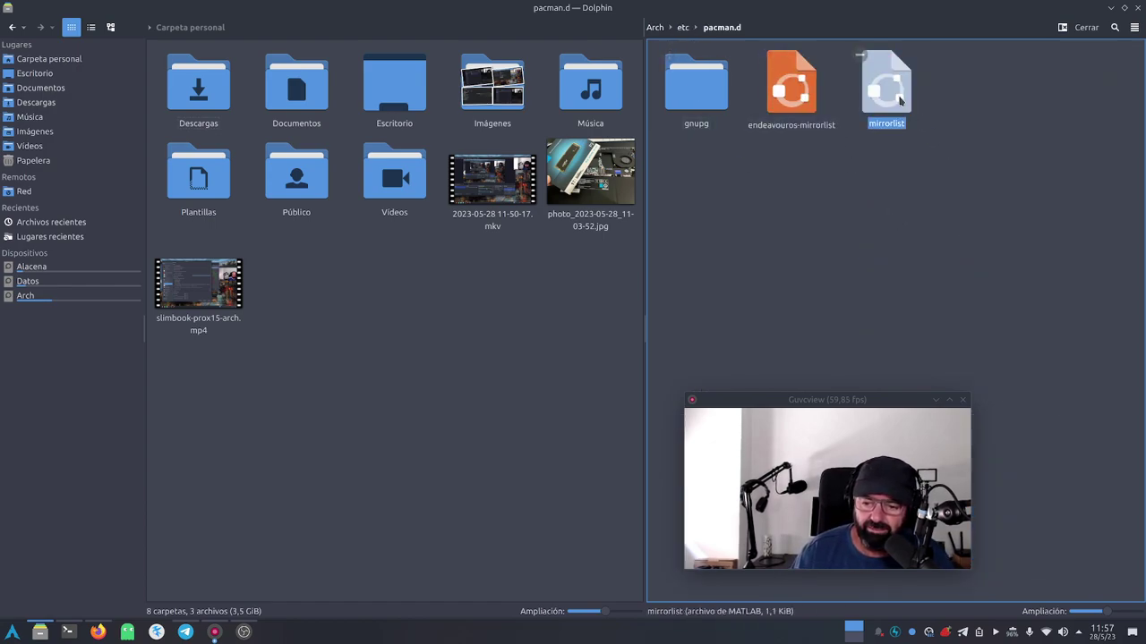
left_click_drag(899, 100, 443, 295)
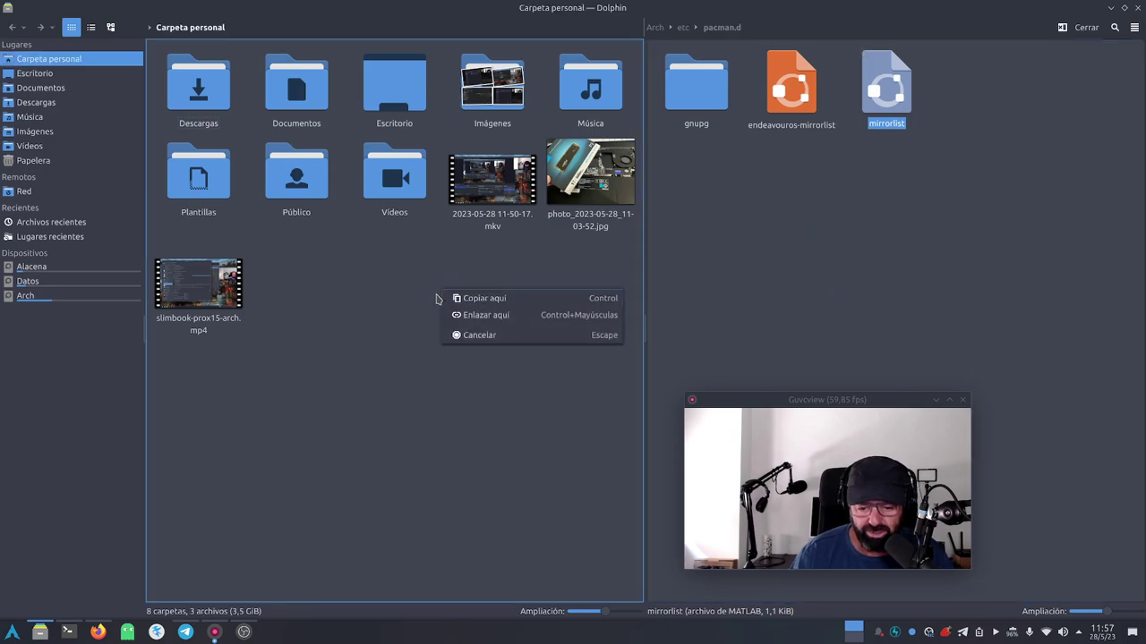
left_click(486, 315)
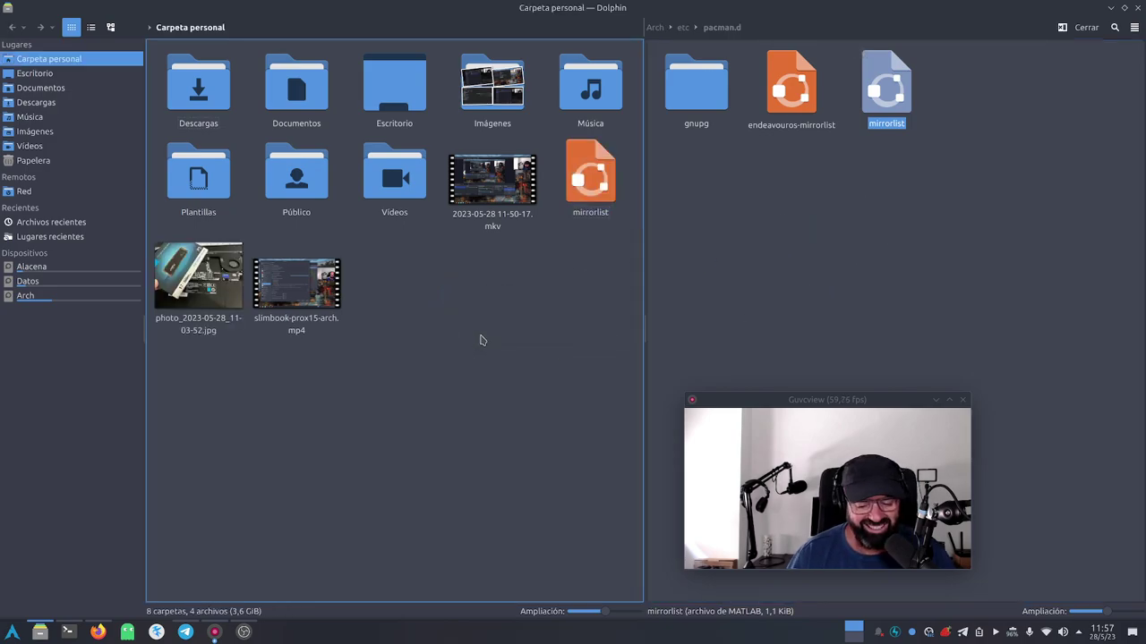
Open the copied mirrorlist file from the home folder in Kate, enlarge its text, and review the Reflector command and server lines.
right_click(586, 186)
left_click(583, 204)
left_click_drag(381, 286, 67, 184)
left_click(339, 197)
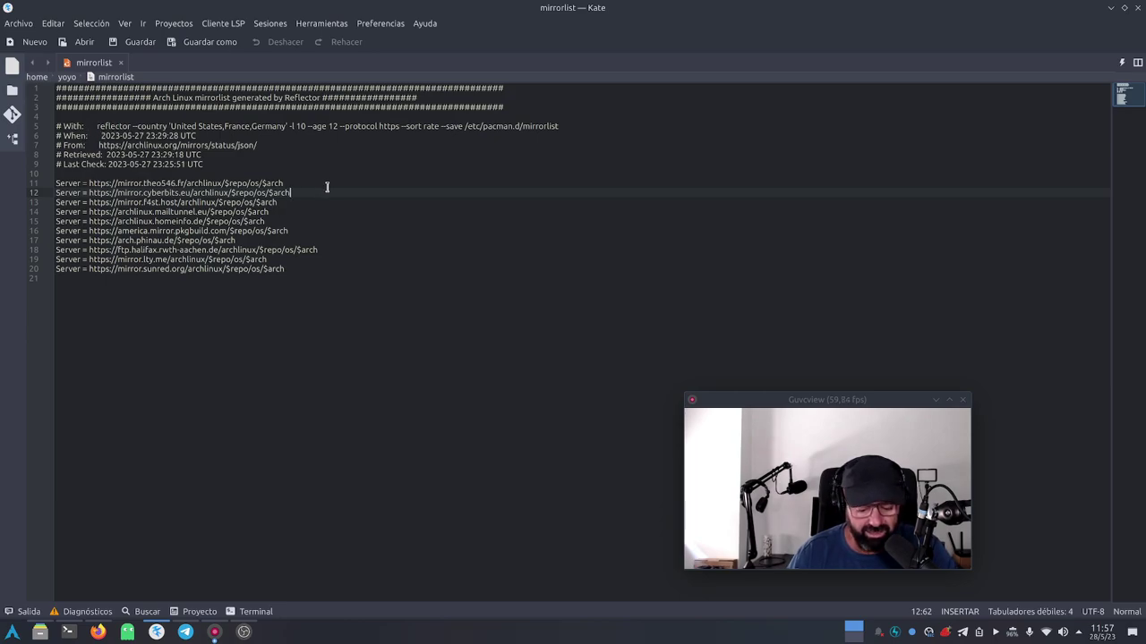
scroll(829, 212, "up", 5, "ctrl")
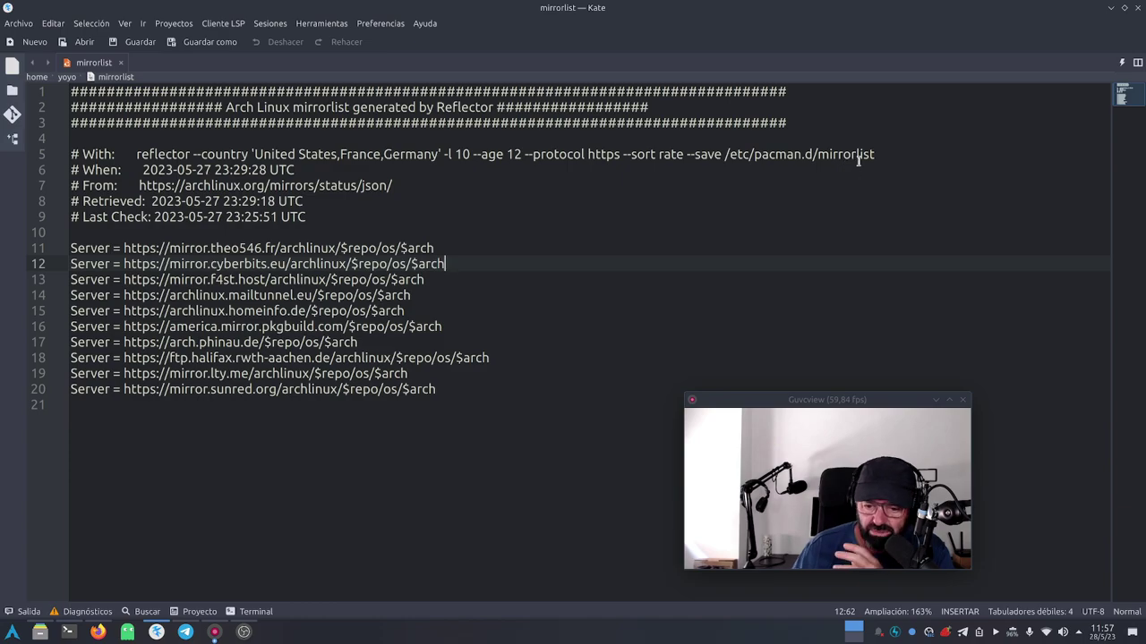
Close the mirrorlist file in Kate and close the Dolphin file manager.
left_click(1137, 7)
left_click(938, 211)
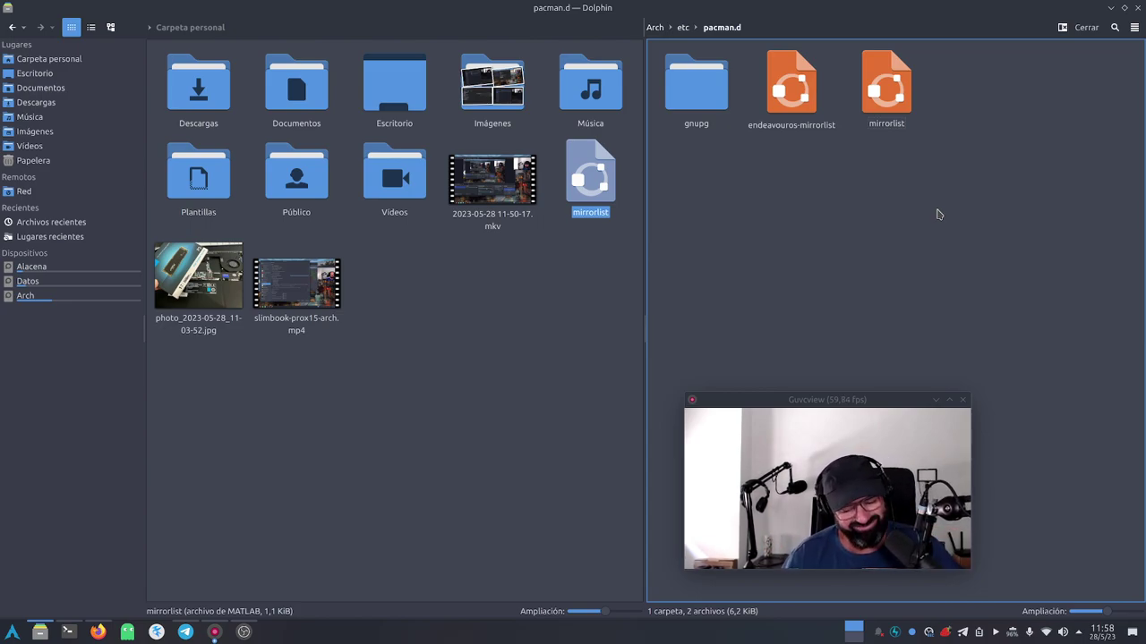
left_click(534, 379)
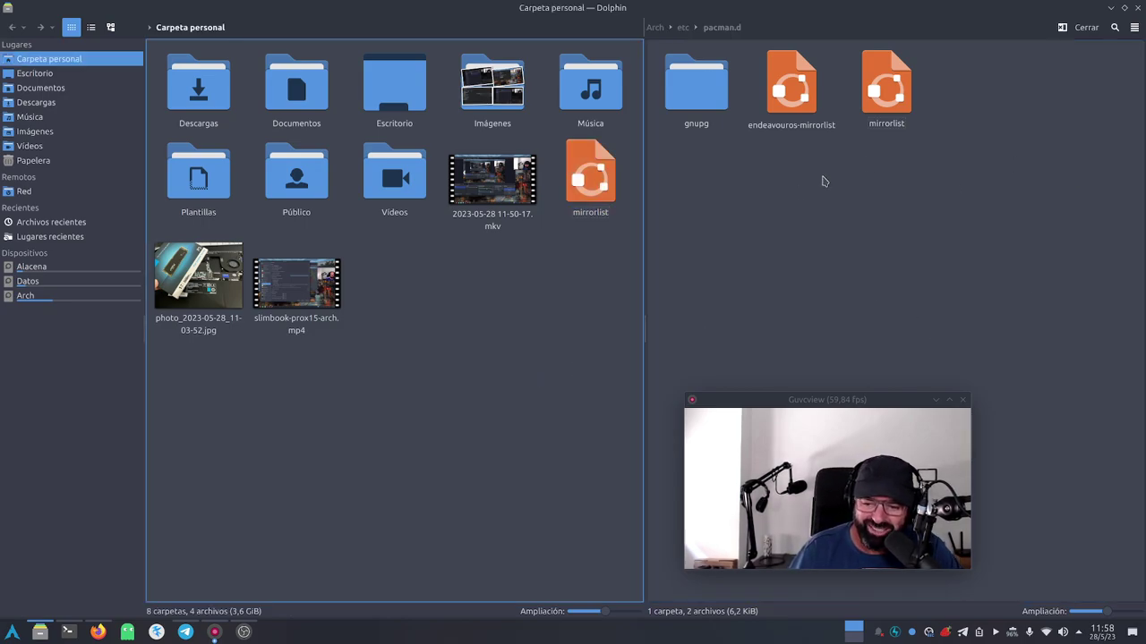
left_click(1136, 8)
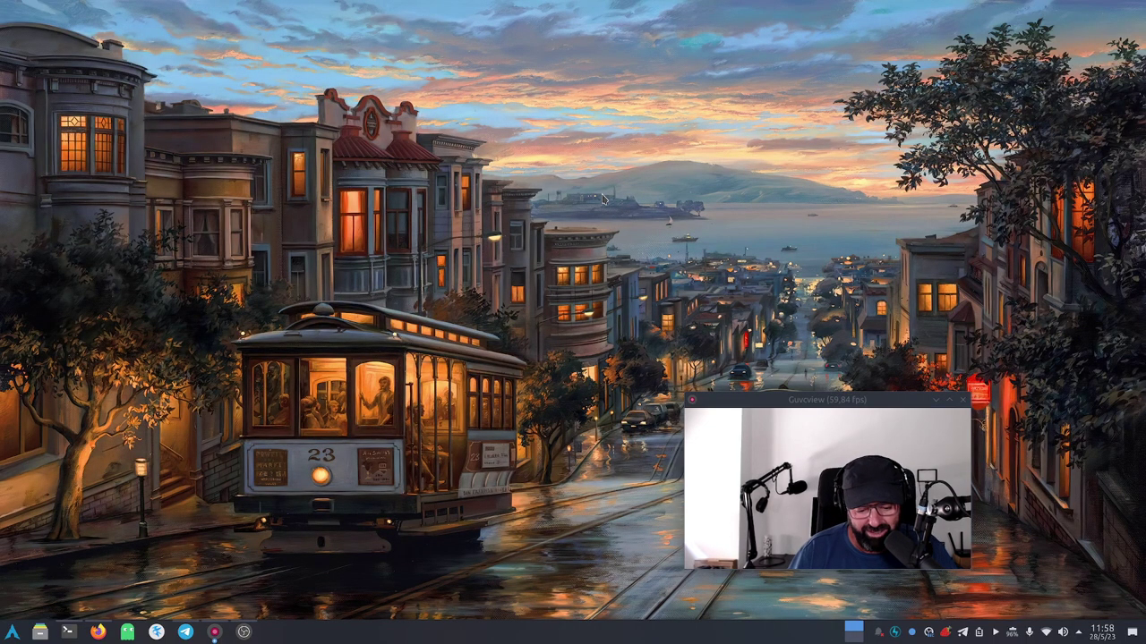
Switch to Firefox and bring up the Spanish translation of the Reflector article at its introduction.
left_click(98, 632)
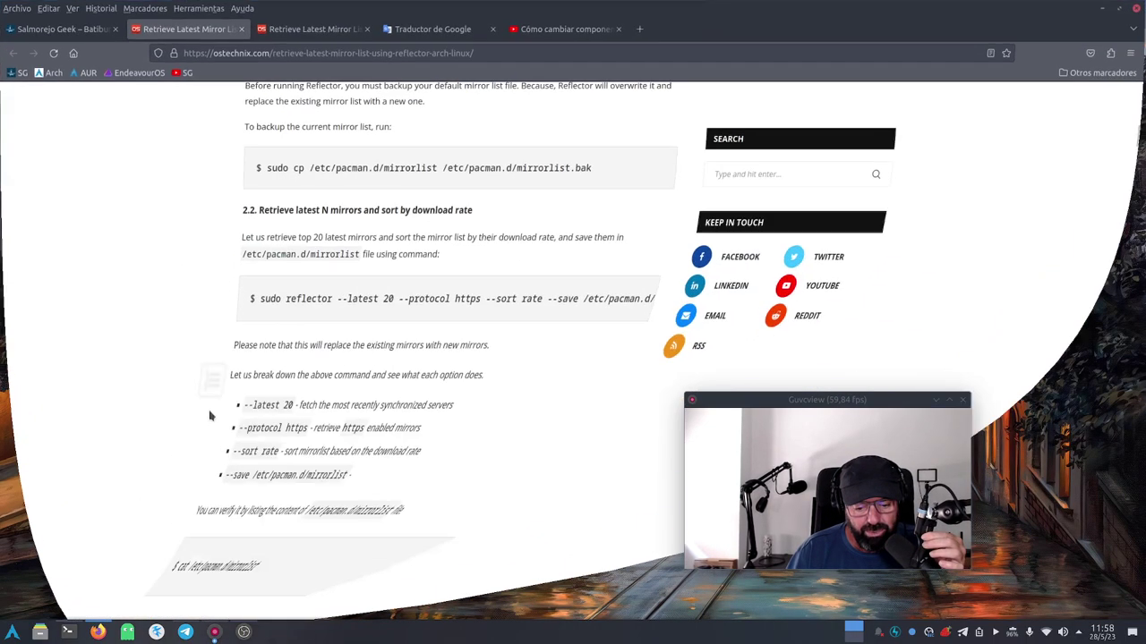
scroll(253, 344, "down", 1)
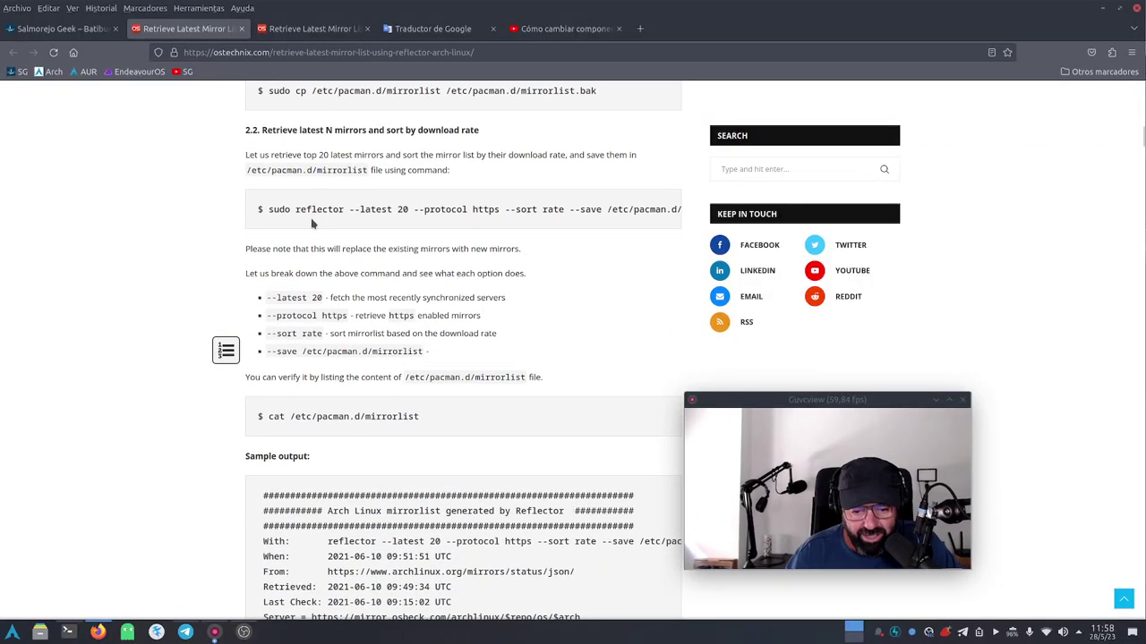
left_click(426, 34)
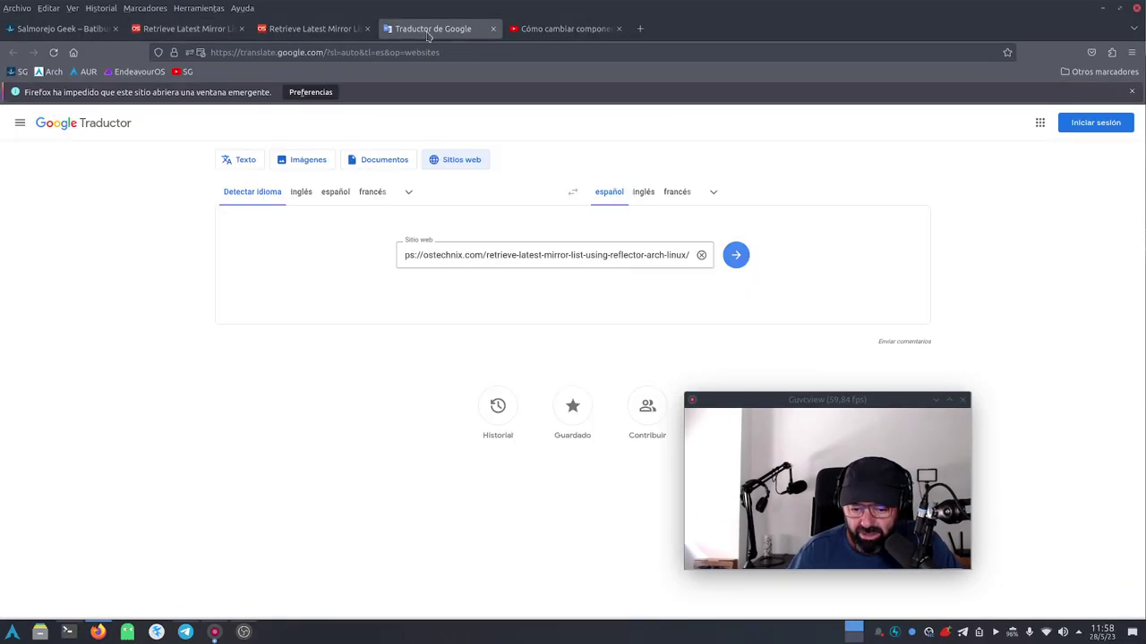
left_click(310, 36)
scroll(241, 294, "down", 3)
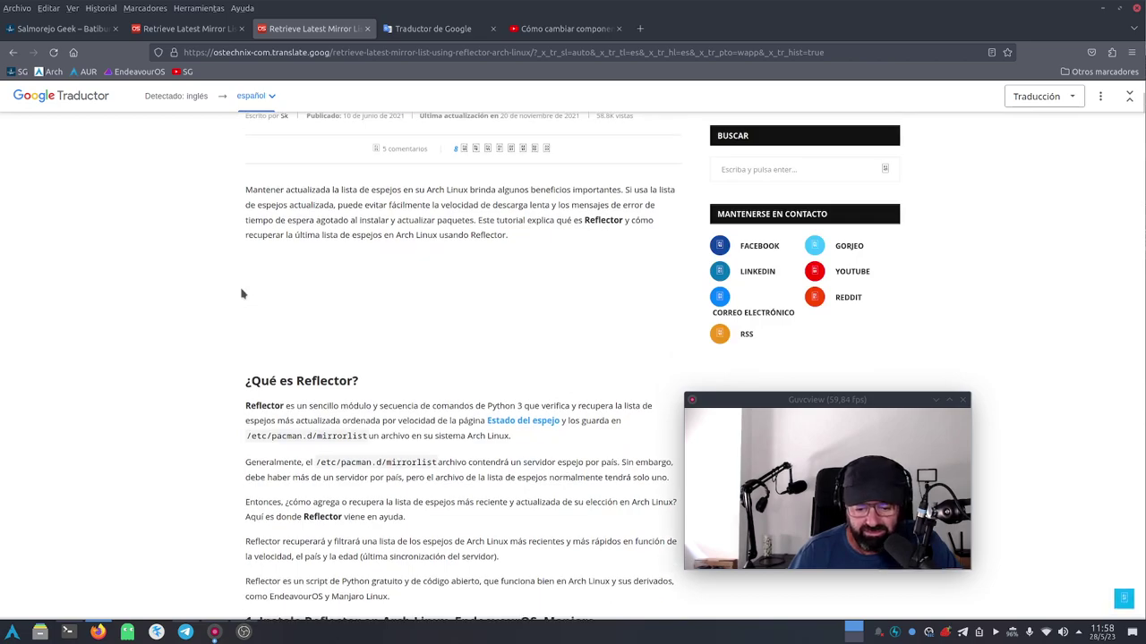
Read the translated article's sections from installing Reflector through backing up, sorting by rate or age, and country-specific mirrors.
scroll(242, 294, "down", 4)
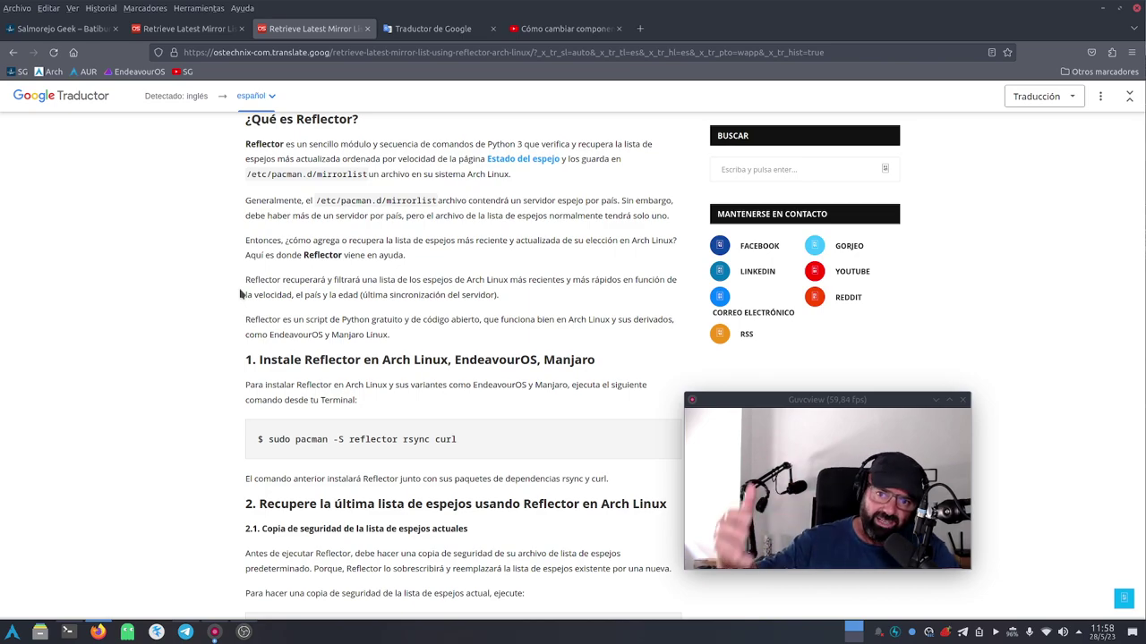
scroll(260, 285, "down", 4)
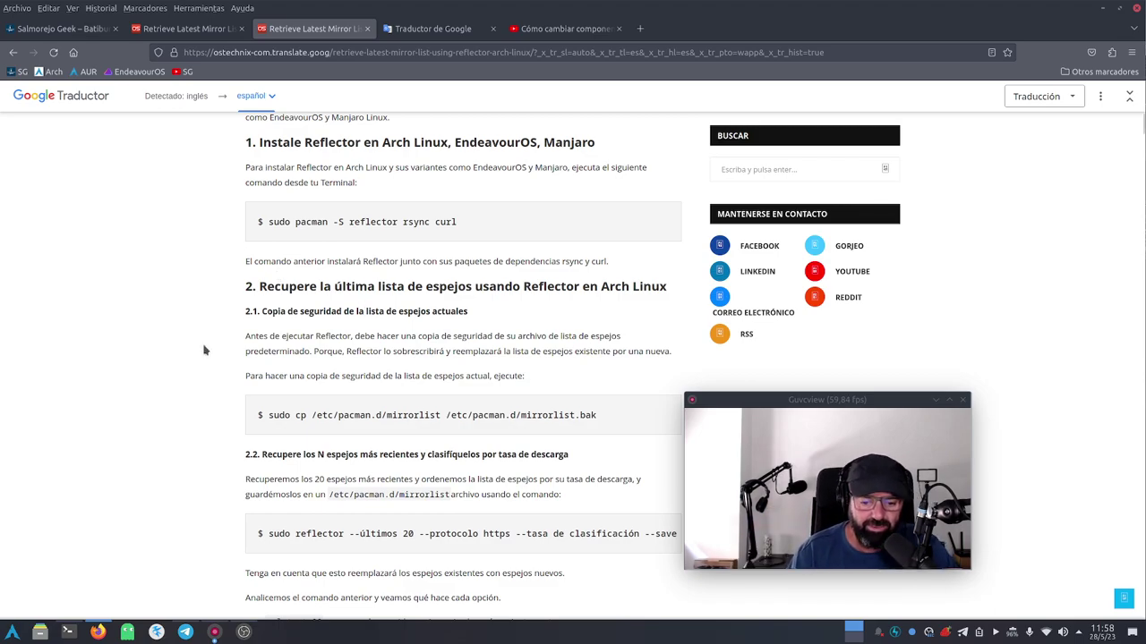
scroll(215, 343, "down", 6)
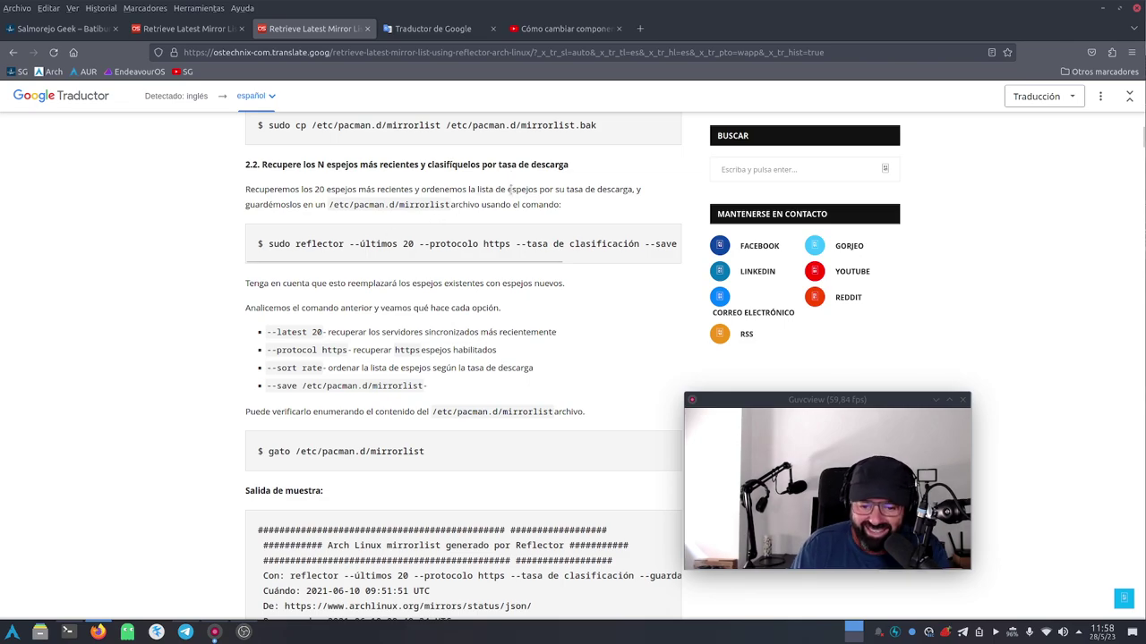
scroll(506, 222, "down", 5)
scroll(506, 222, "down", 15)
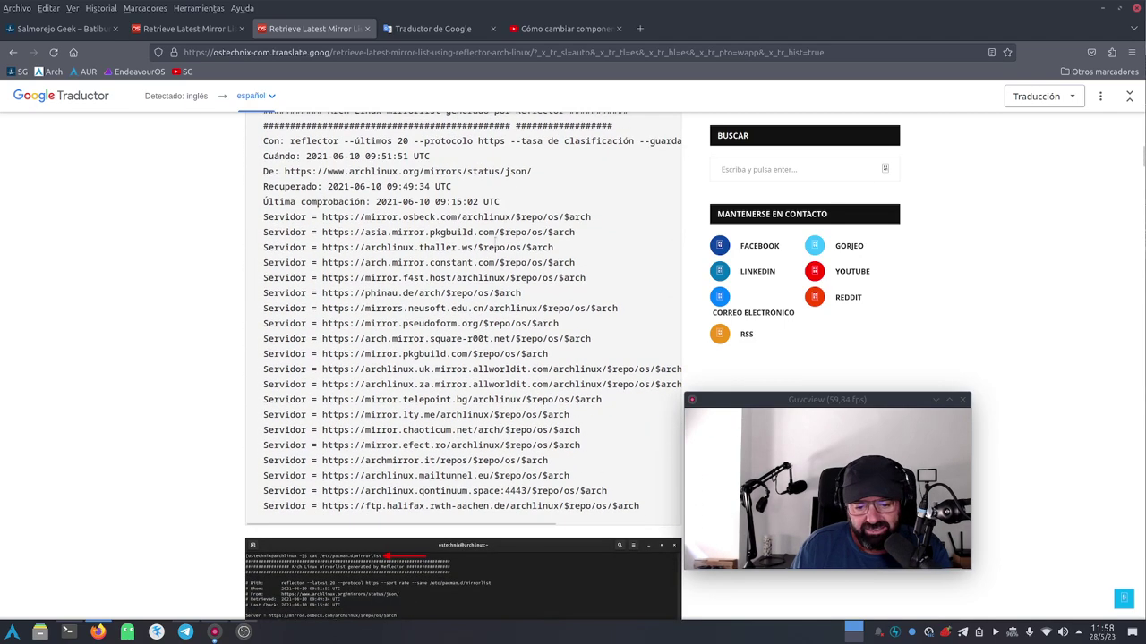
scroll(482, 269, "down", 5)
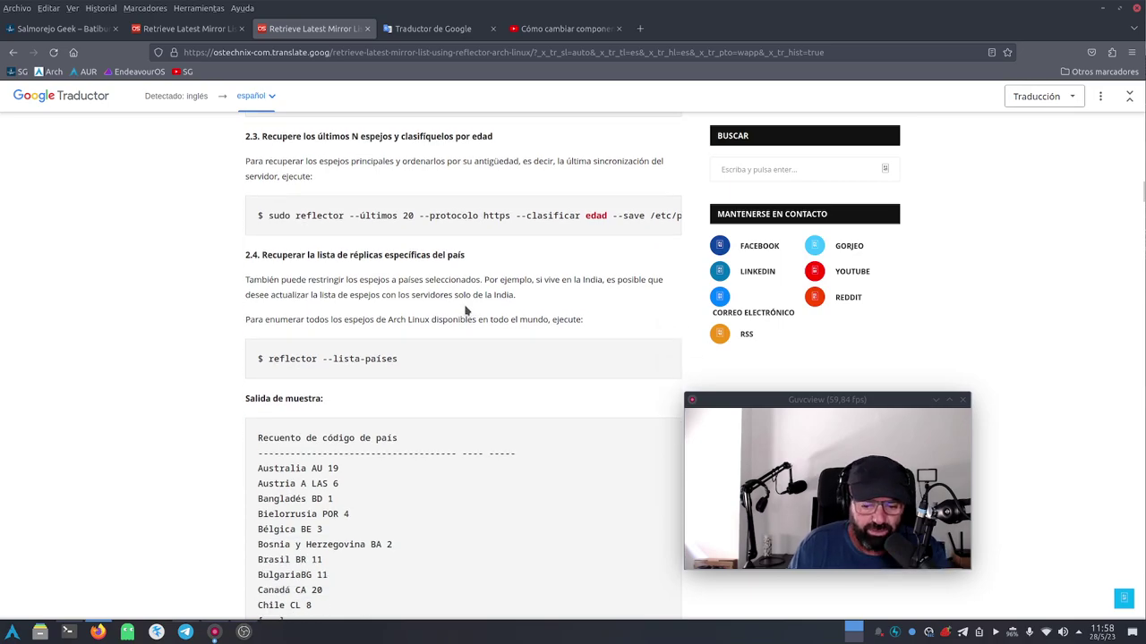
scroll(465, 310, "down", 3)
Return to the original English article and copy the command "reflector --list-countries" from section 2.4.
left_click(188, 29)
scroll(246, 241, "down", 15)
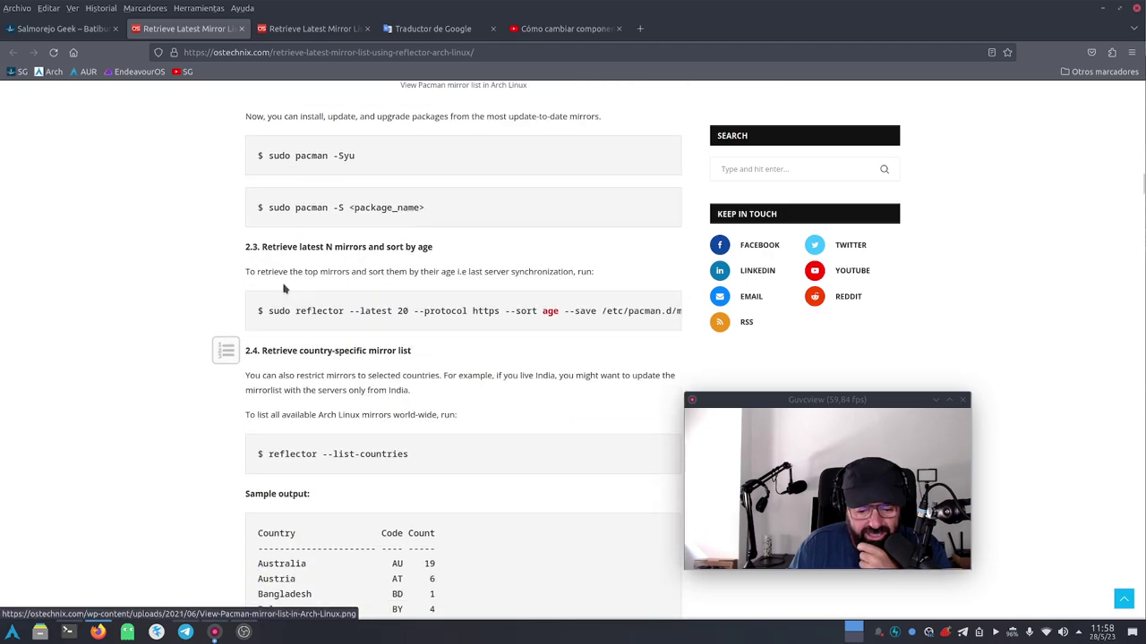
scroll(283, 287, "up", 5)
scroll(283, 287, "down", 5)
scroll(283, 288, "down", 1)
left_click_drag(409, 383, 271, 382)
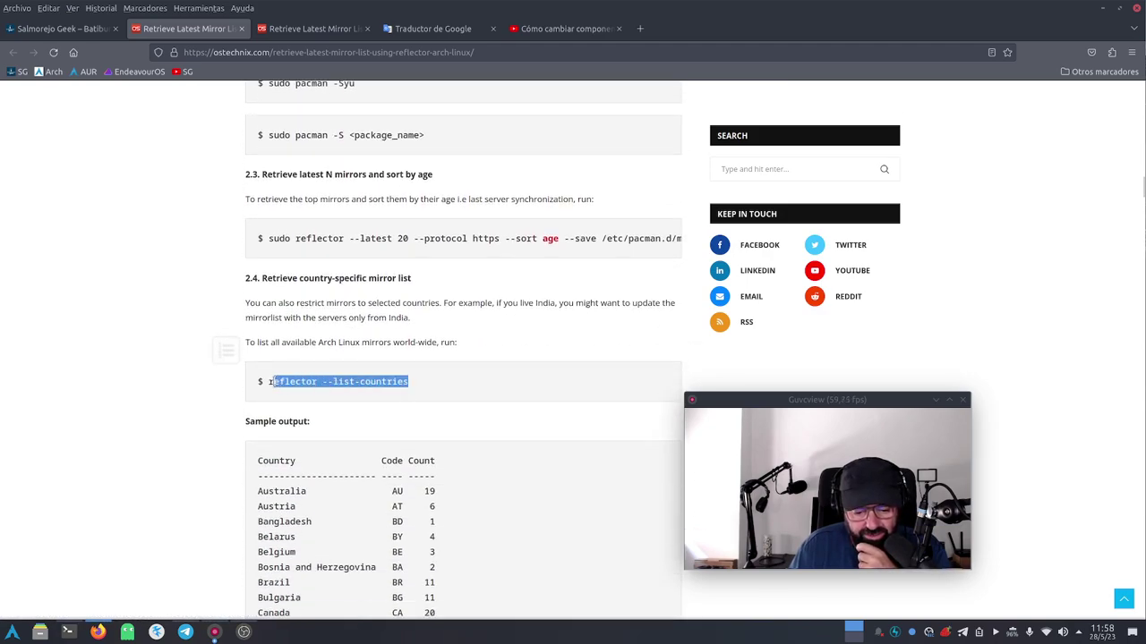
right_click(286, 383)
left_click(306, 397)
Switch to the Konsole terminal and run the copied command "reflector --list-countries".
left_click(69, 633)
right_click(382, 310)
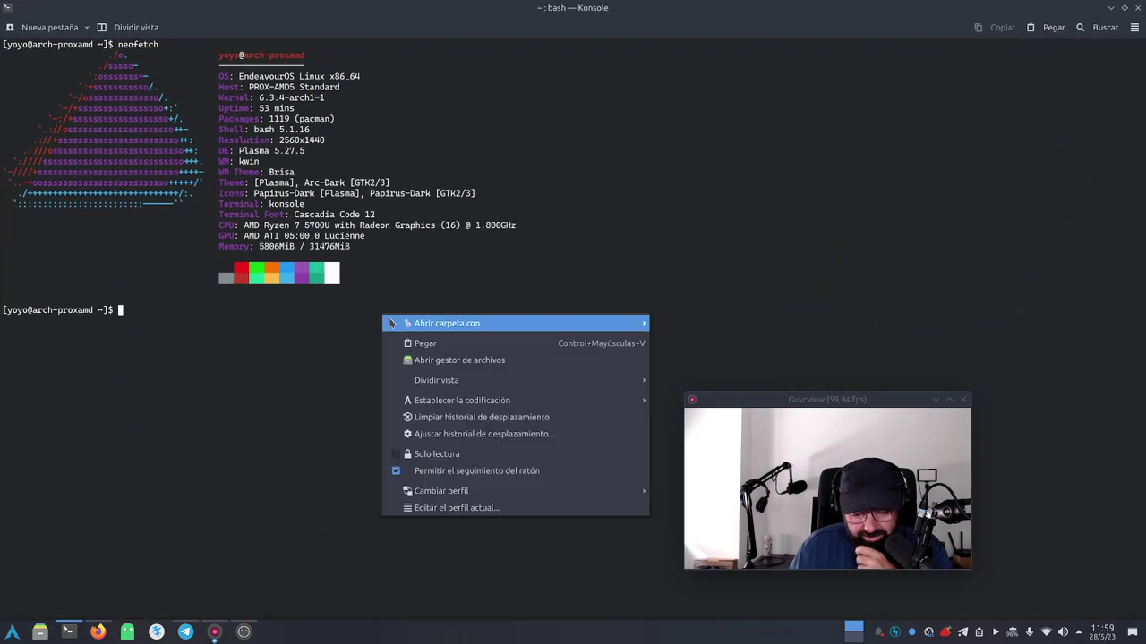
left_click(419, 341)
key("Return")
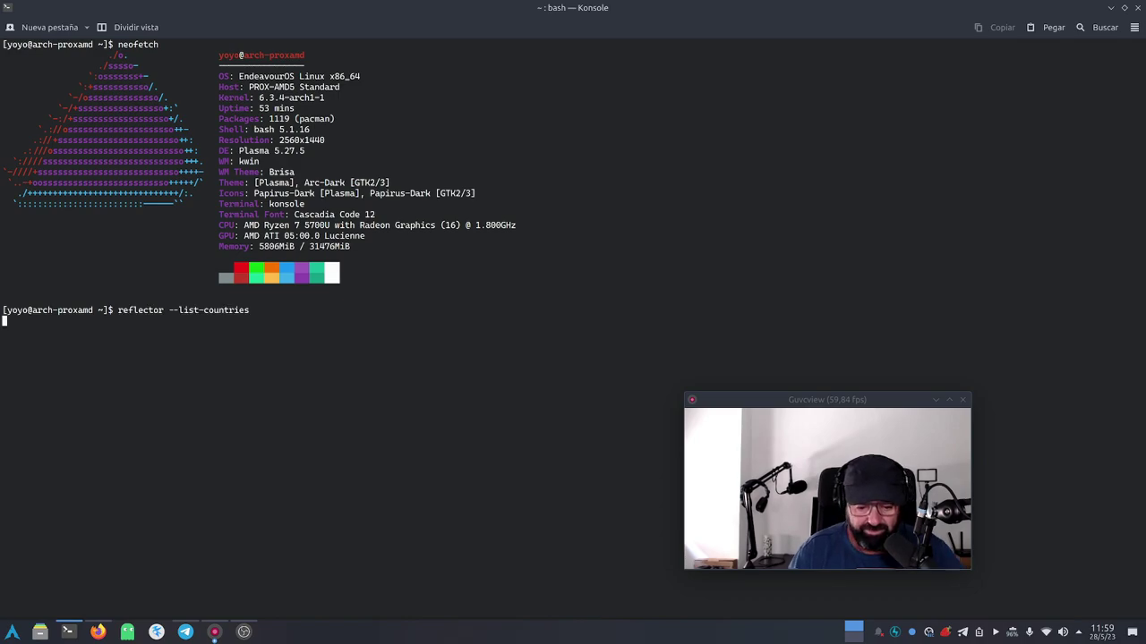
Examine the terminal's list of countries with their codes and mirror counts, from Argentina to Vietnam.
scroll(302, 391, "up", 14)
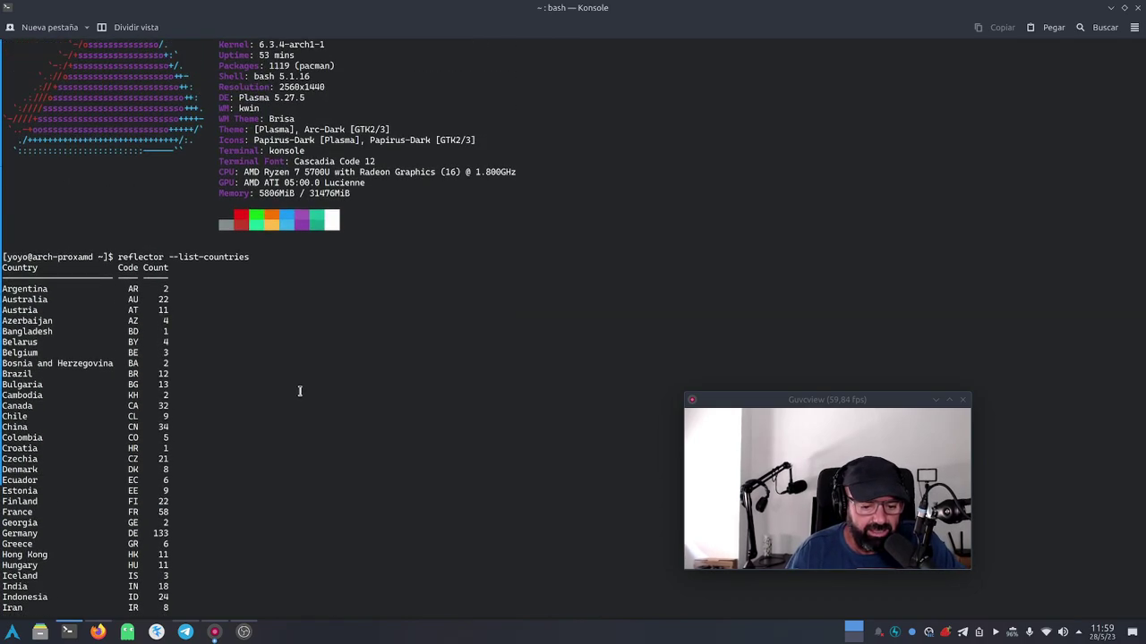
scroll(224, 304, "down", 3)
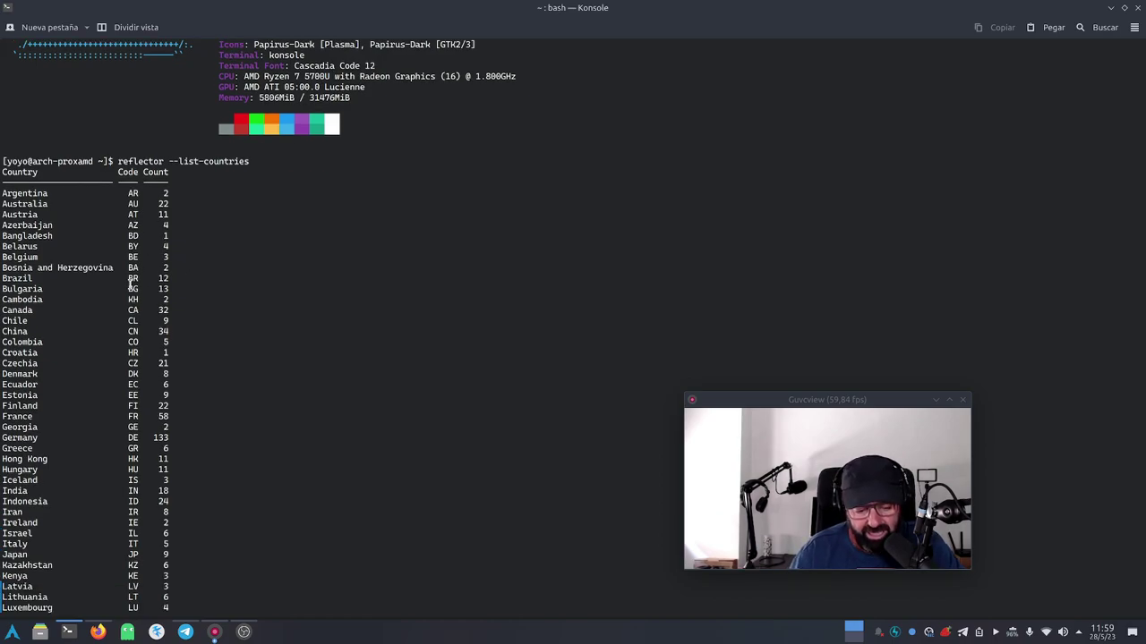
scroll(56, 235, "down", 9)
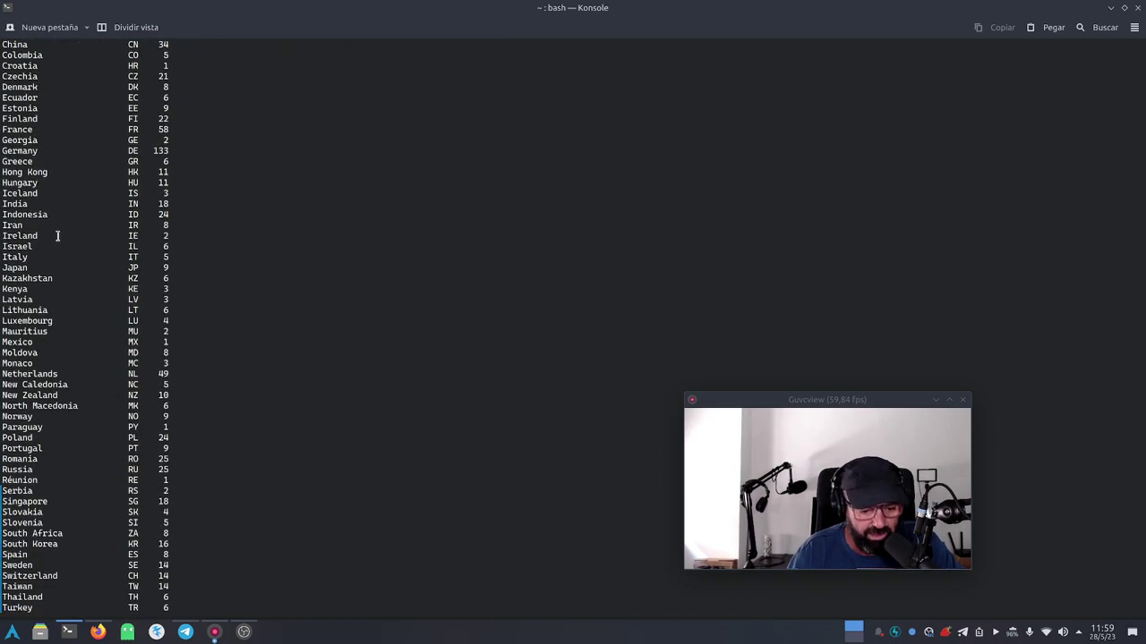
scroll(57, 235, "up", 1)
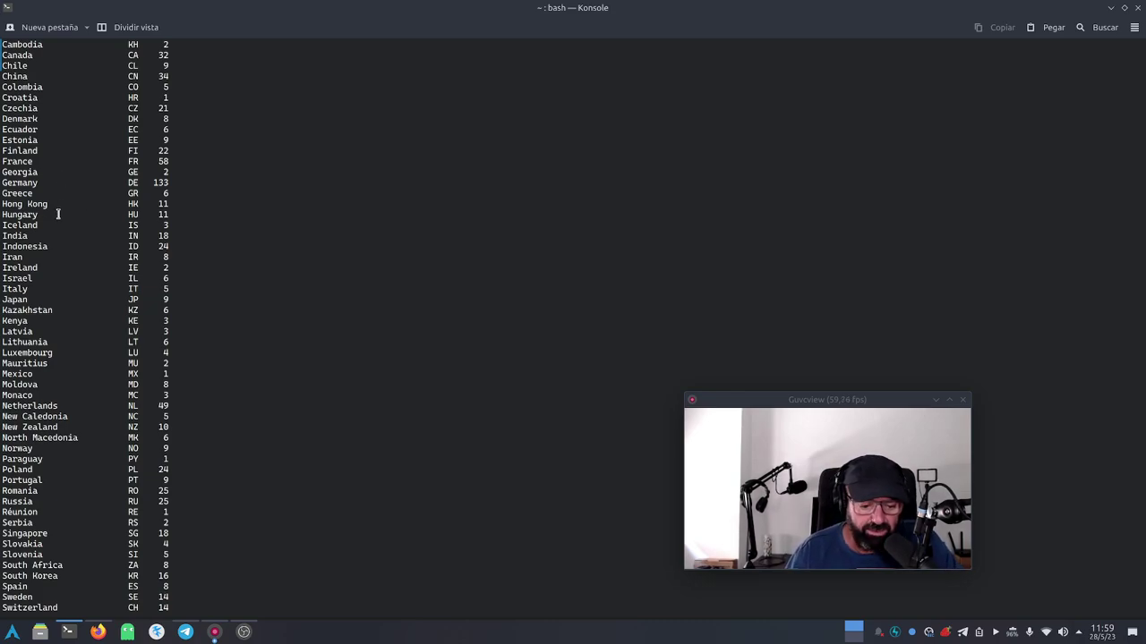
scroll(34, 215, "up", 6)
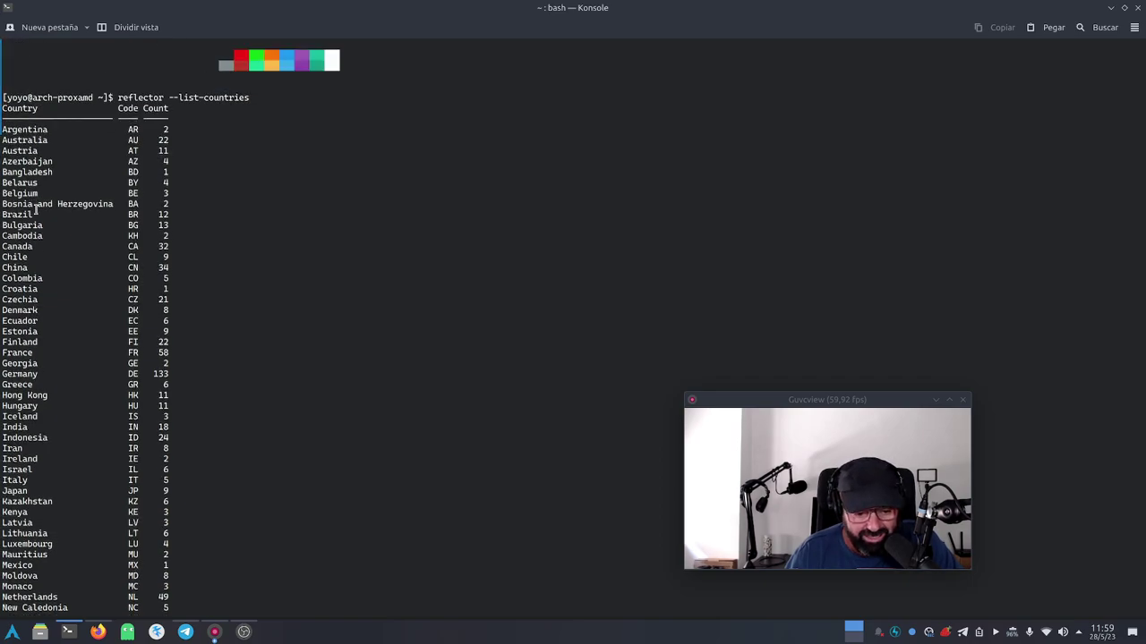
scroll(60, 253, "down", 9)
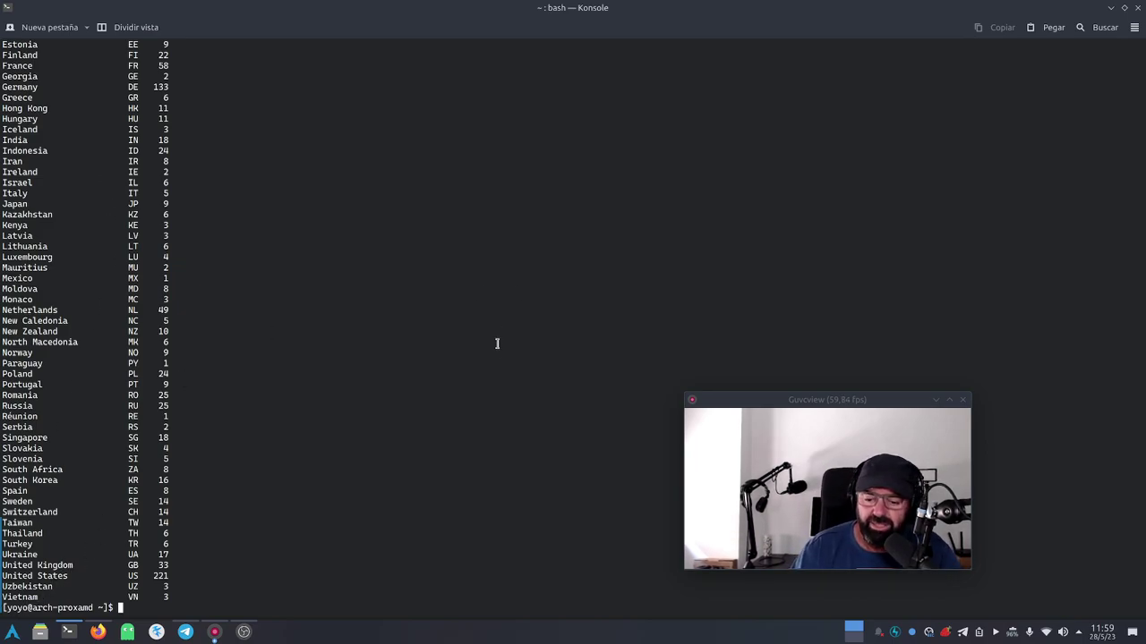
Minimize the terminal and read the article's sections on retrieving mirrors from a specific country and from multiple countries.
left_click(1110, 8)
scroll(204, 337, "down", 3)
scroll(205, 337, "down", 5)
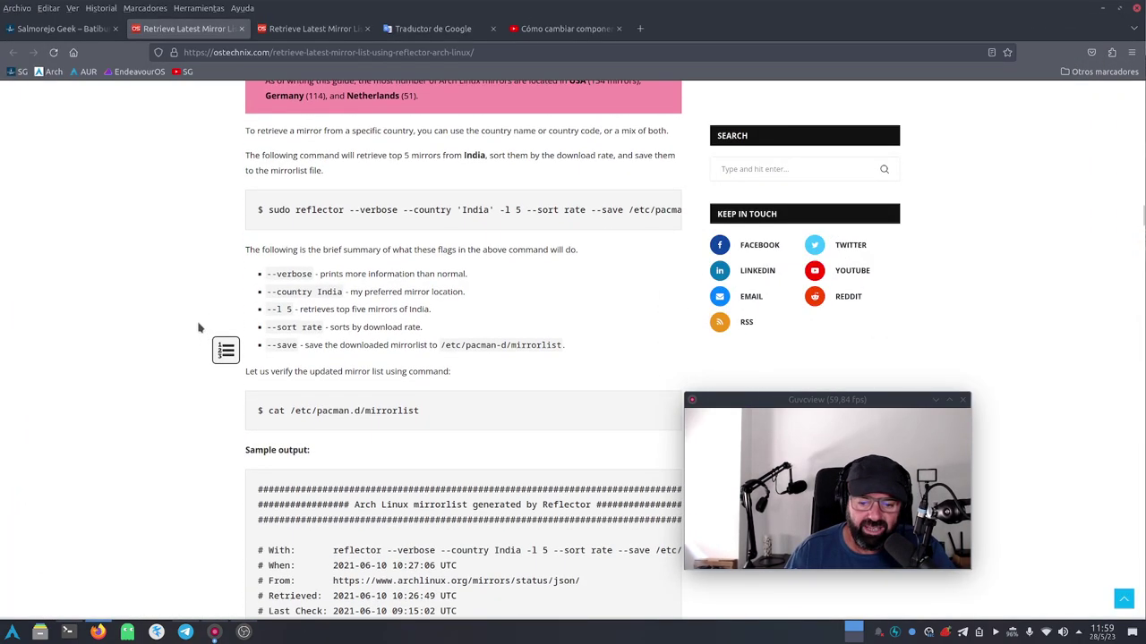
scroll(273, 202, "up", 5)
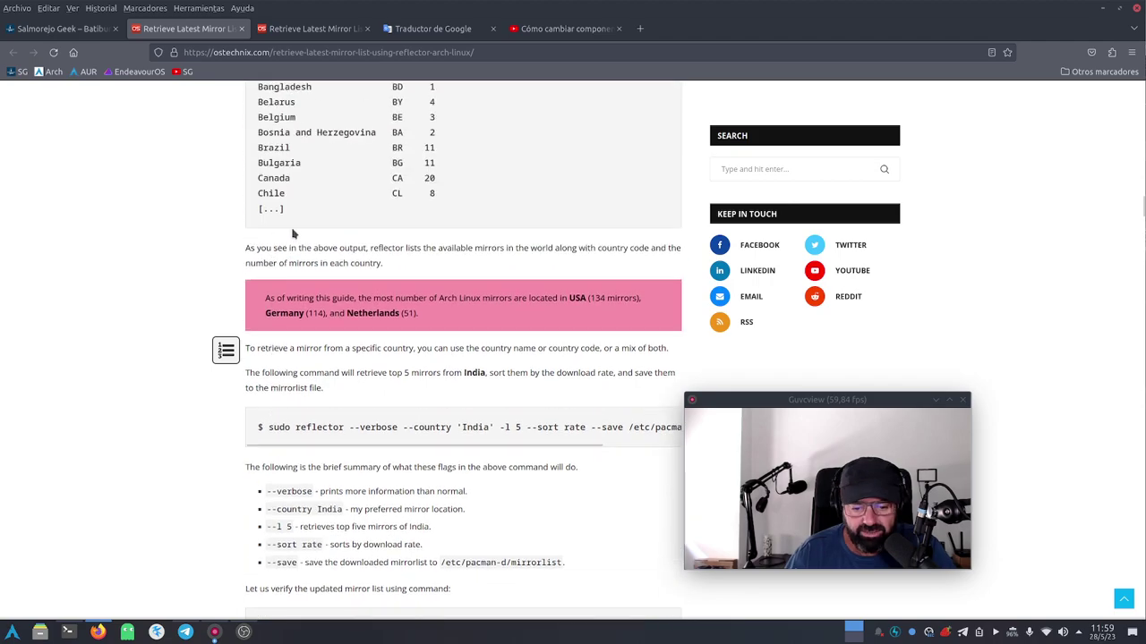
scroll(362, 240, "down", 3)
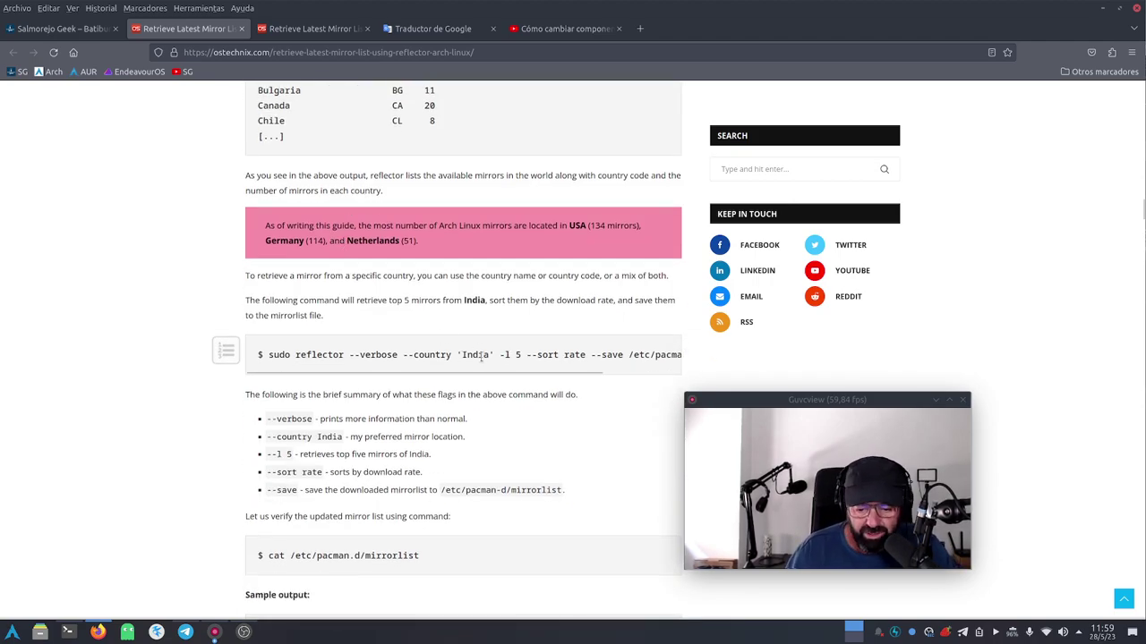
scroll(457, 354, "down", 5)
scroll(441, 349, "down", 2)
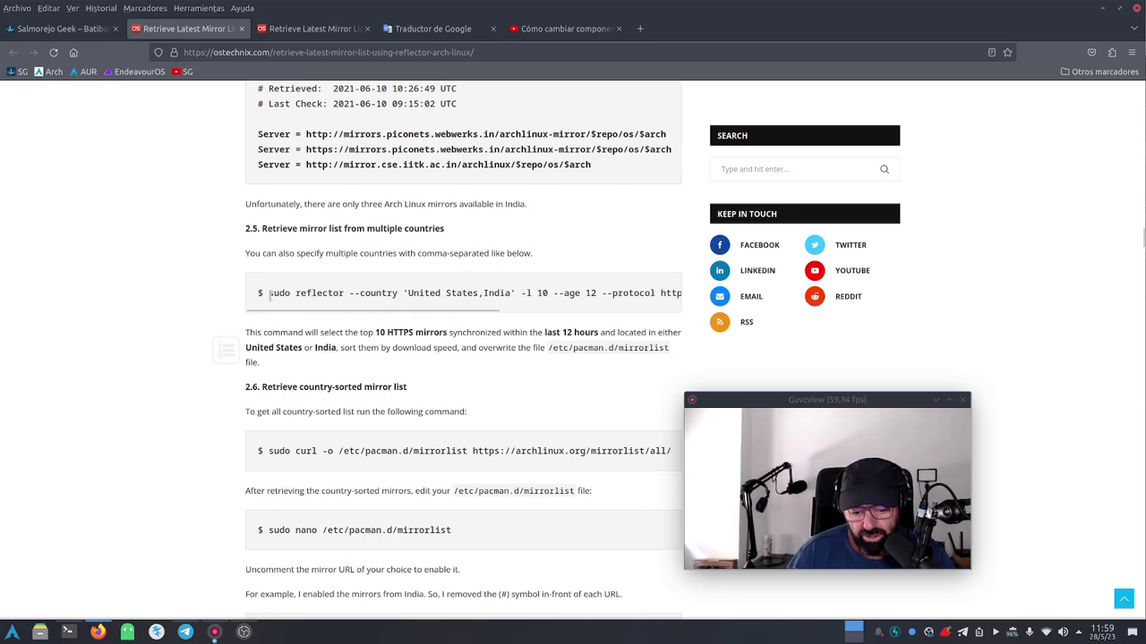
Highlight the complete multi-country reflector command in section 2.5 and read through its options.
left_click_drag(280, 293, 453, 288)
left_click_drag(630, 285, 700, 303)
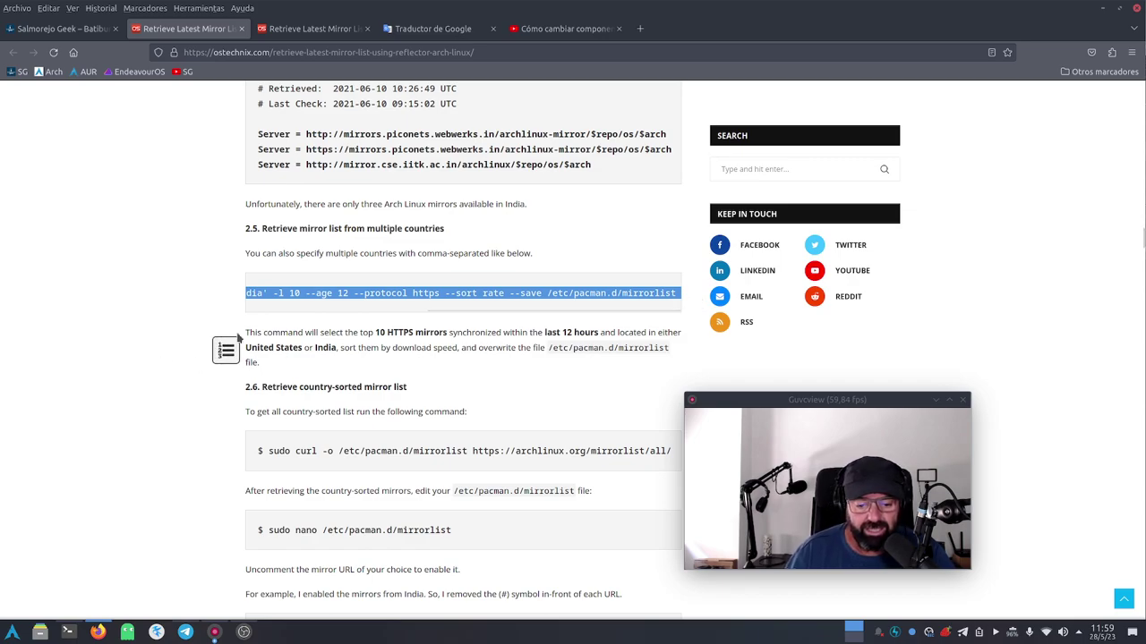
scroll(456, 318, "left", 5)
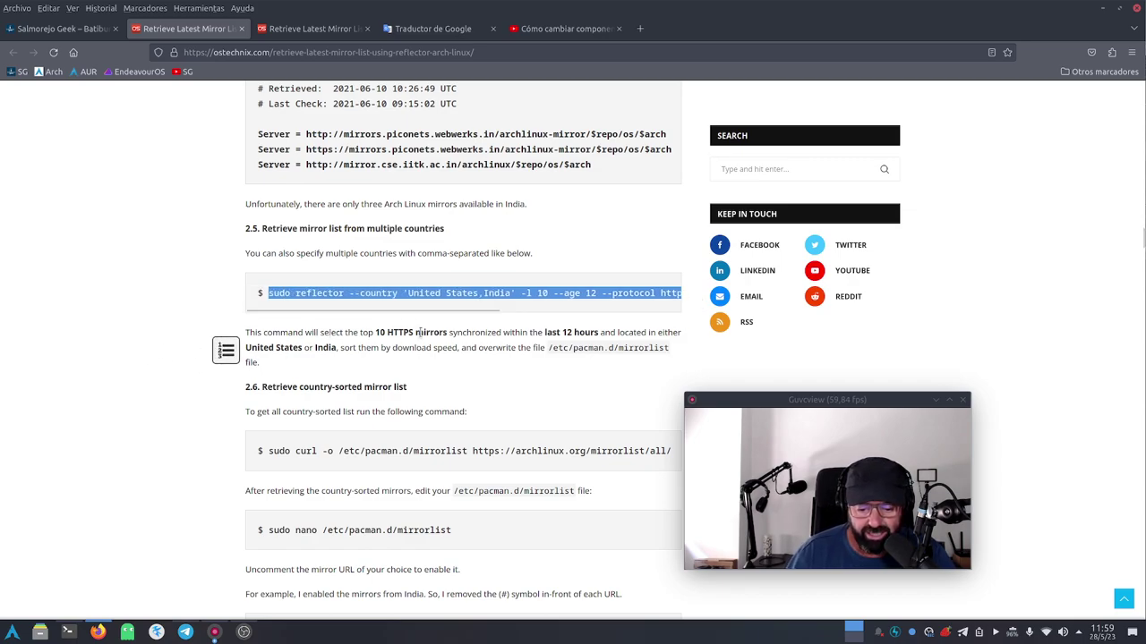
left_click(435, 293)
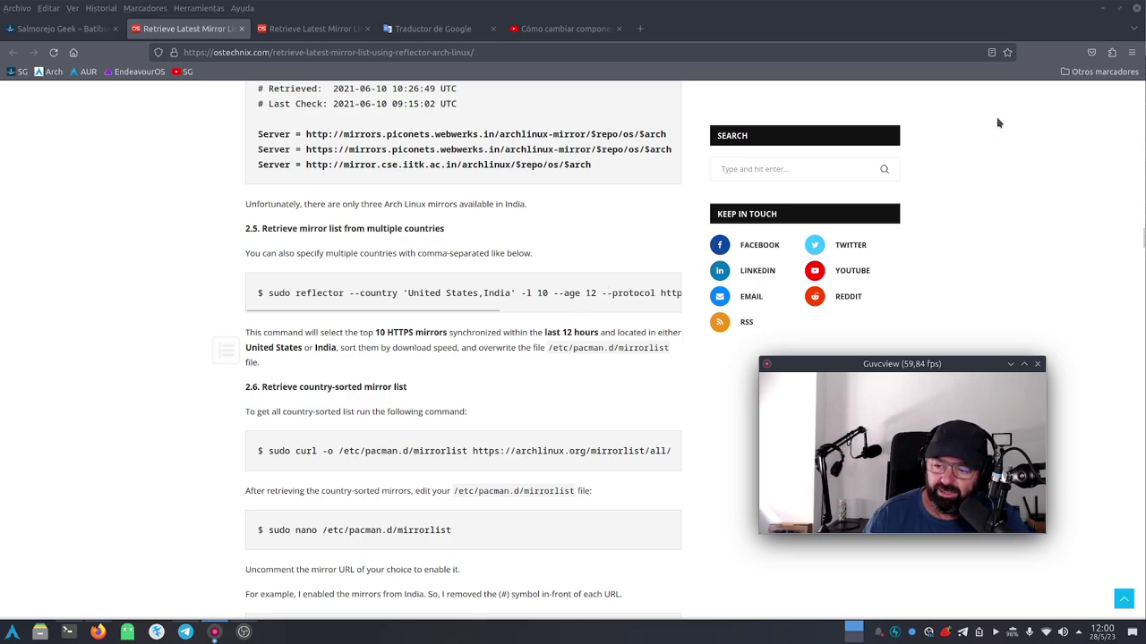
Switch to Telegram and examine the channel's reflector command for 'United States,France,Germany', highlighting it before minimizing the window.
left_click(1101, 11)
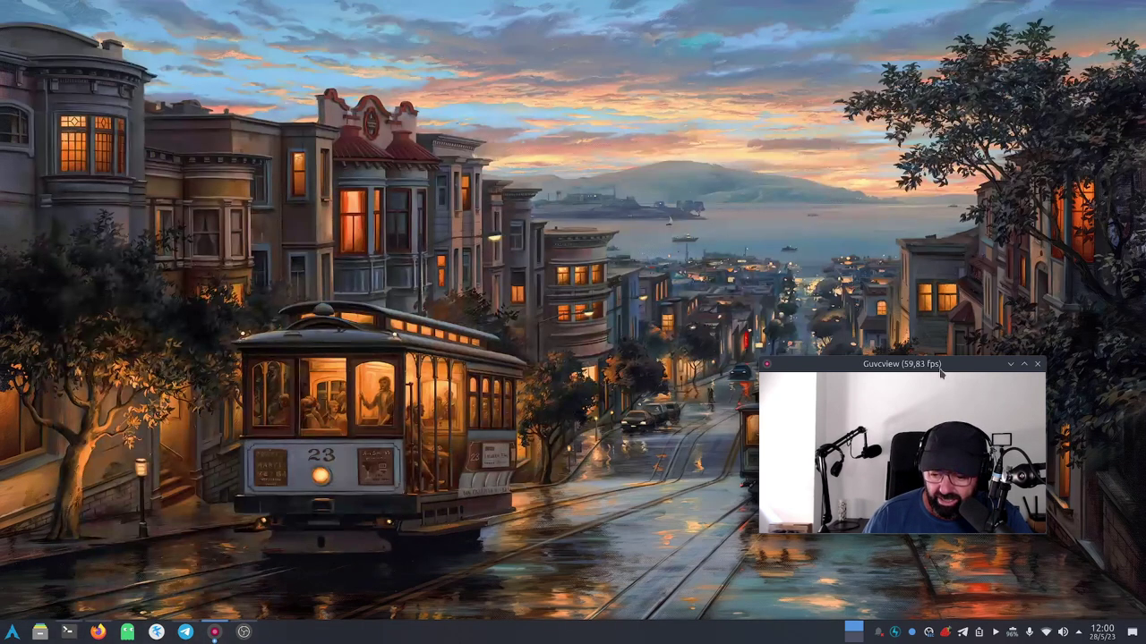
left_click(185, 632)
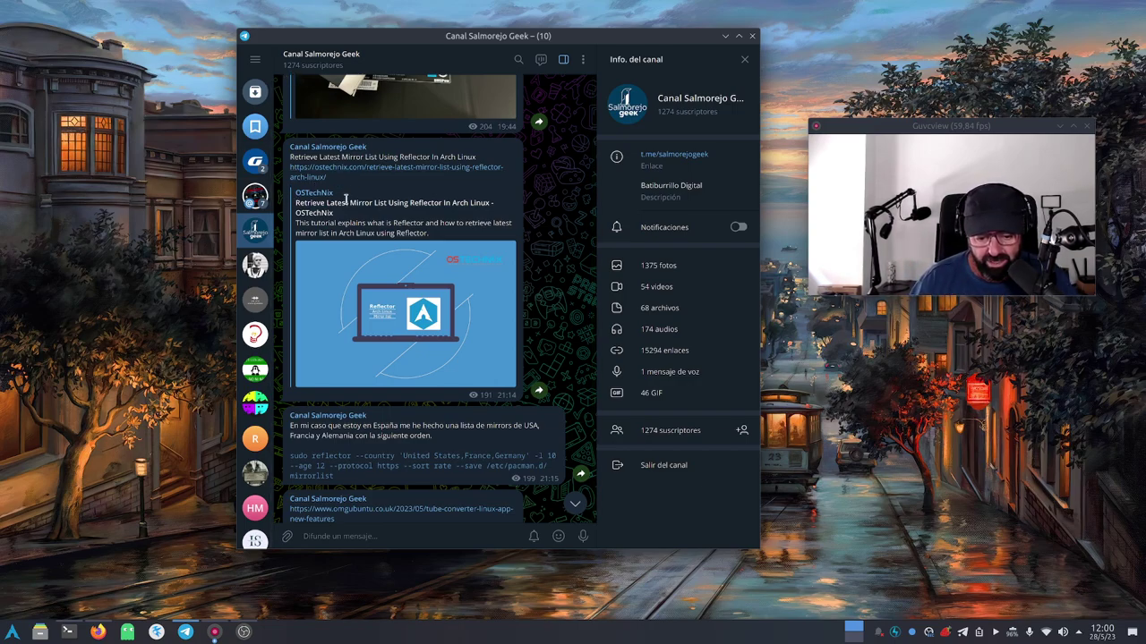
scroll(375, 367, "down", 1)
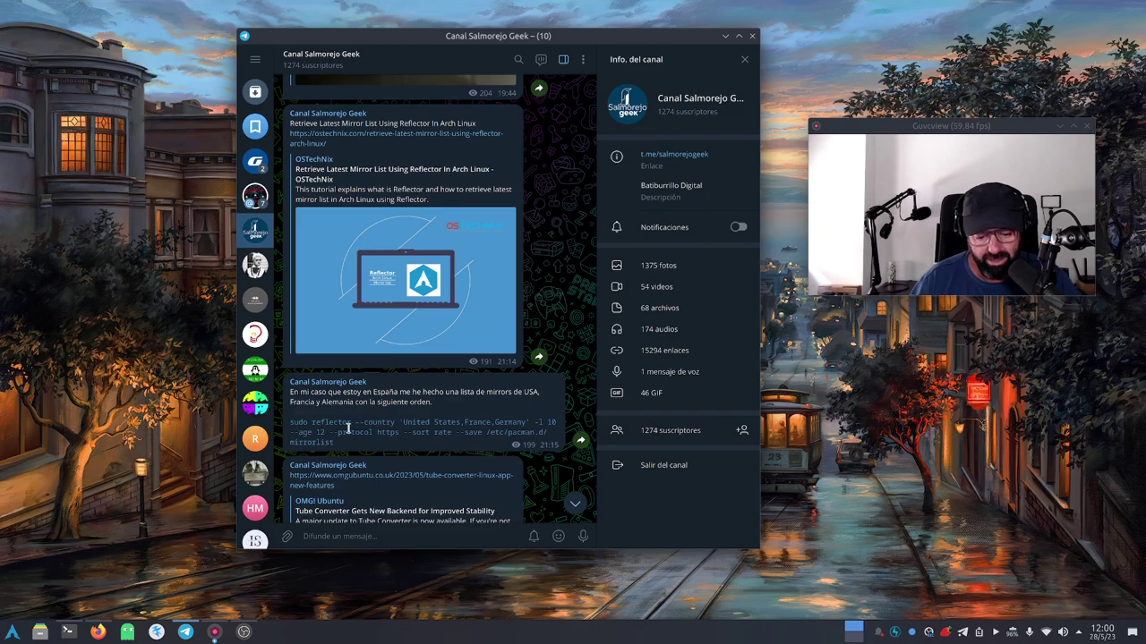
left_click_drag(338, 446, 290, 427)
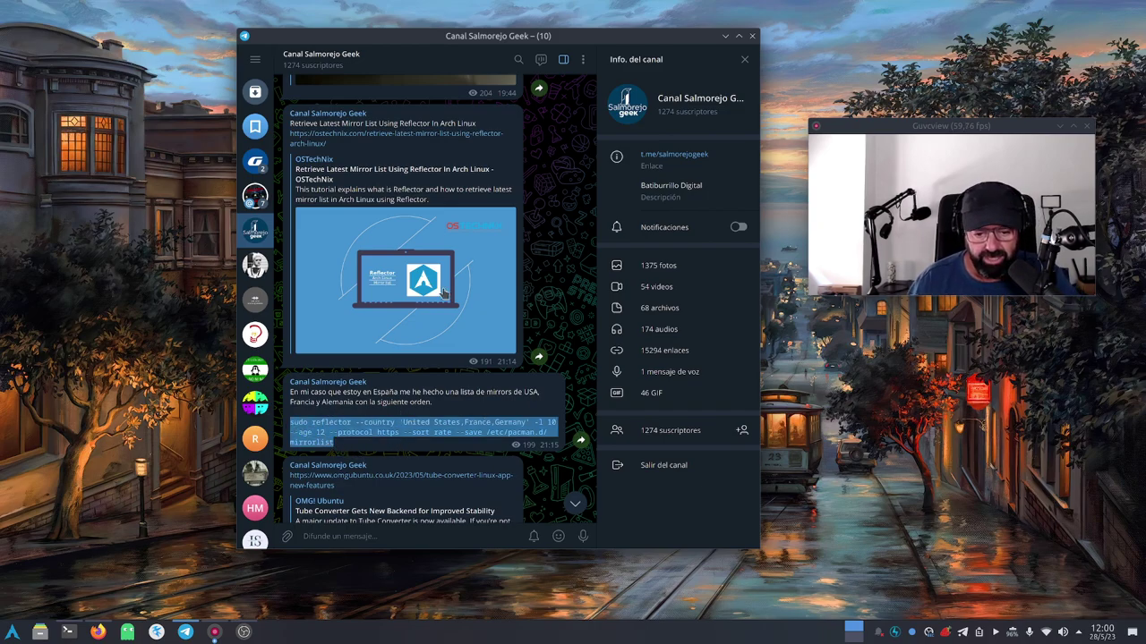
left_click(725, 36)
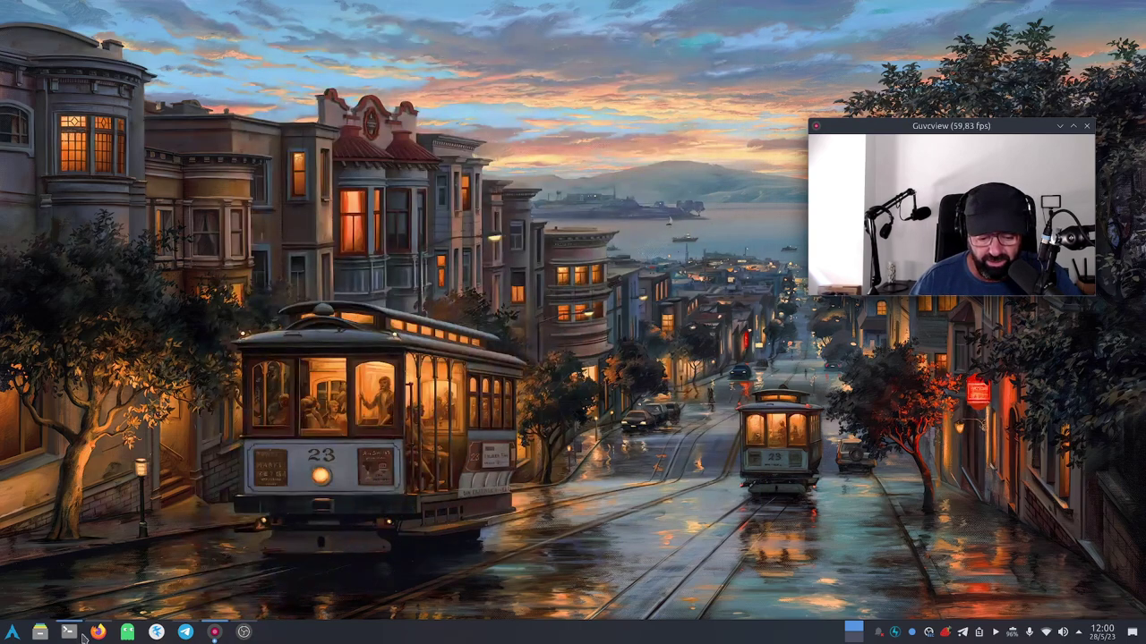
Open the reflector file from the Alacena drive's Docus folder in Kate, enlarge its text to 200% to read the command, and close it.
key("super+e")
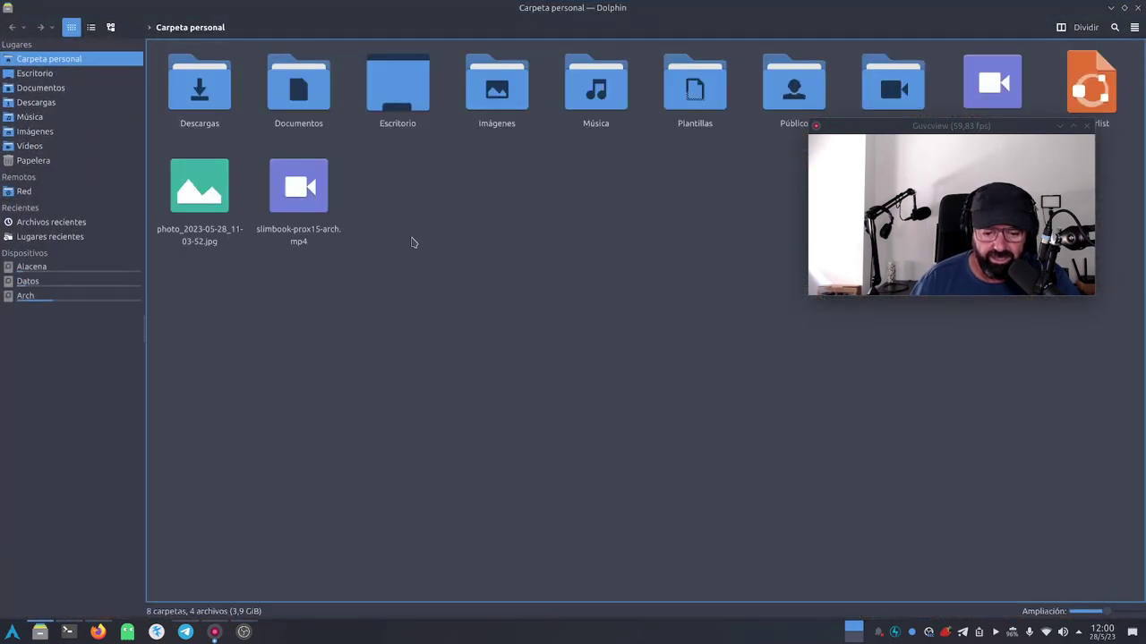
left_click(34, 266)
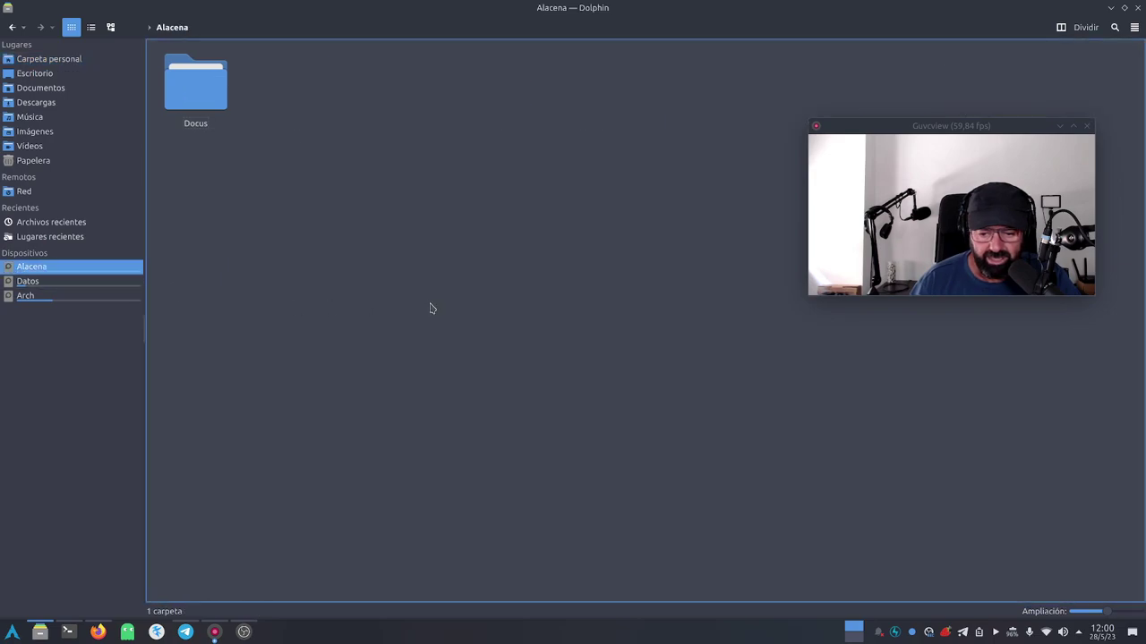
left_click(212, 97)
double_click(212, 96)
right_click(198, 96)
left_click(252, 108)
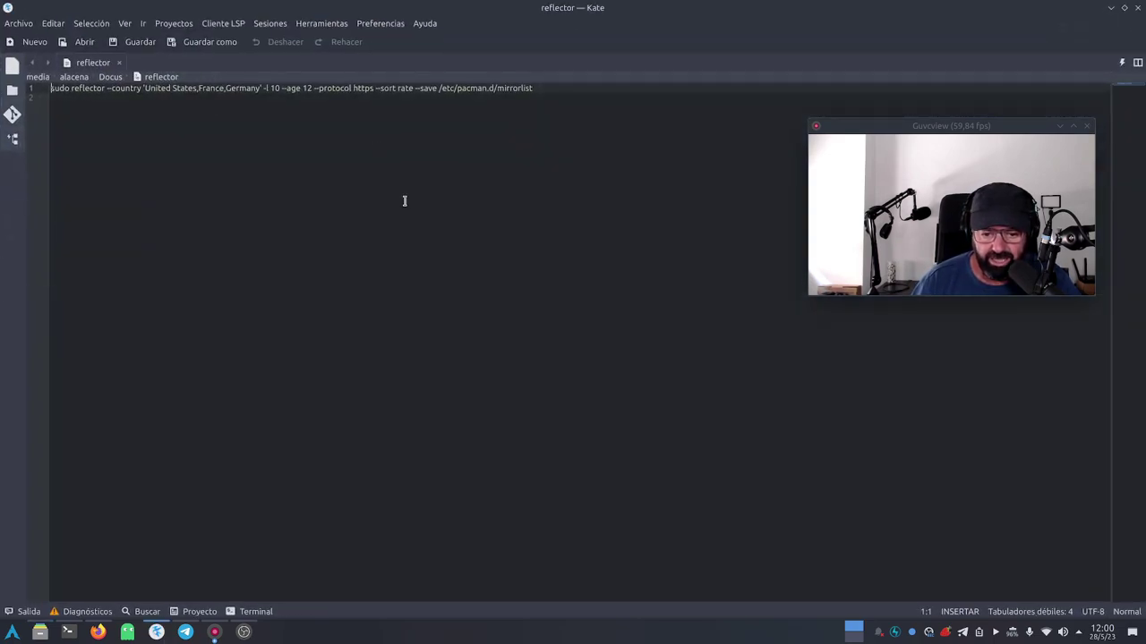
scroll(472, 260, "up", 8, "ctrl")
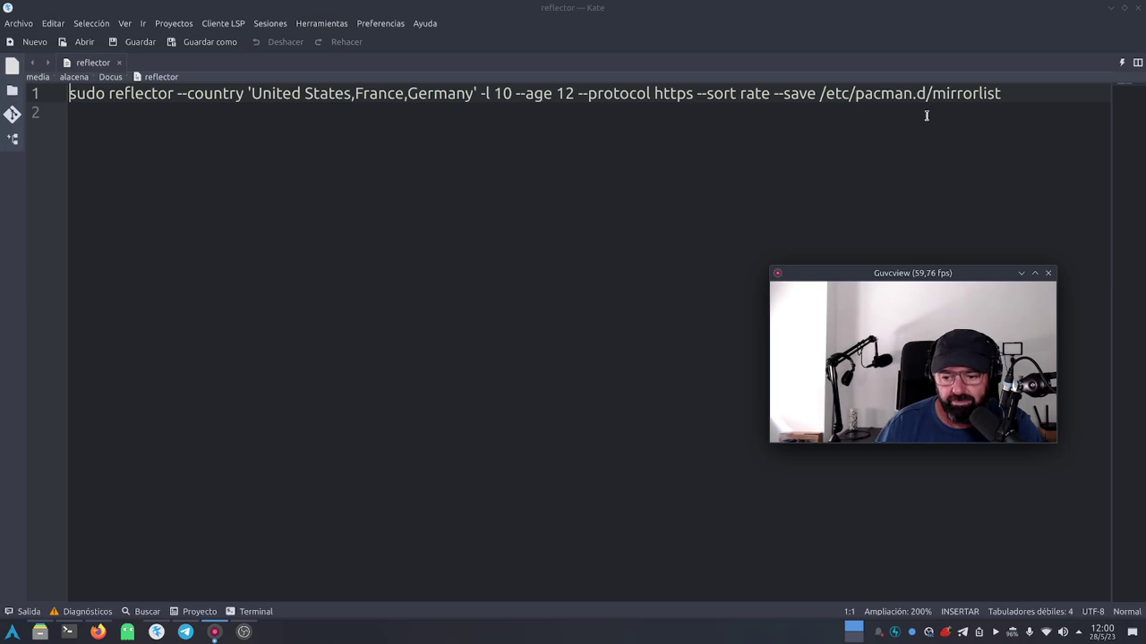
left_click(1138, 7)
left_click(438, 273)
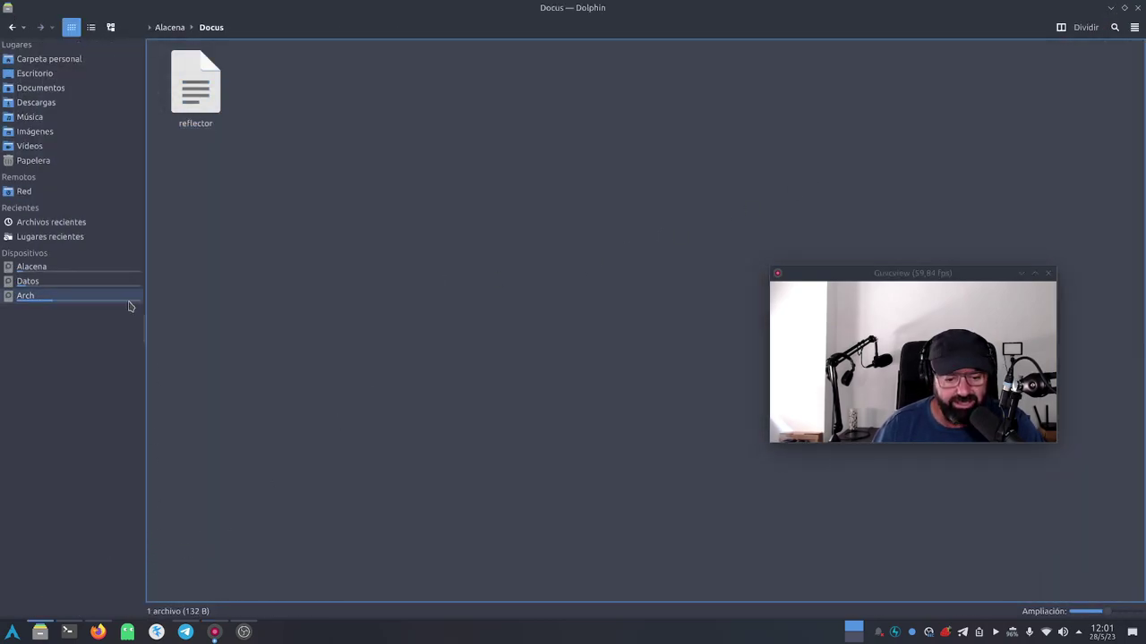
Browse the Arch drive in the file manager to the etc/pacman.d folder.
left_click(48, 300)
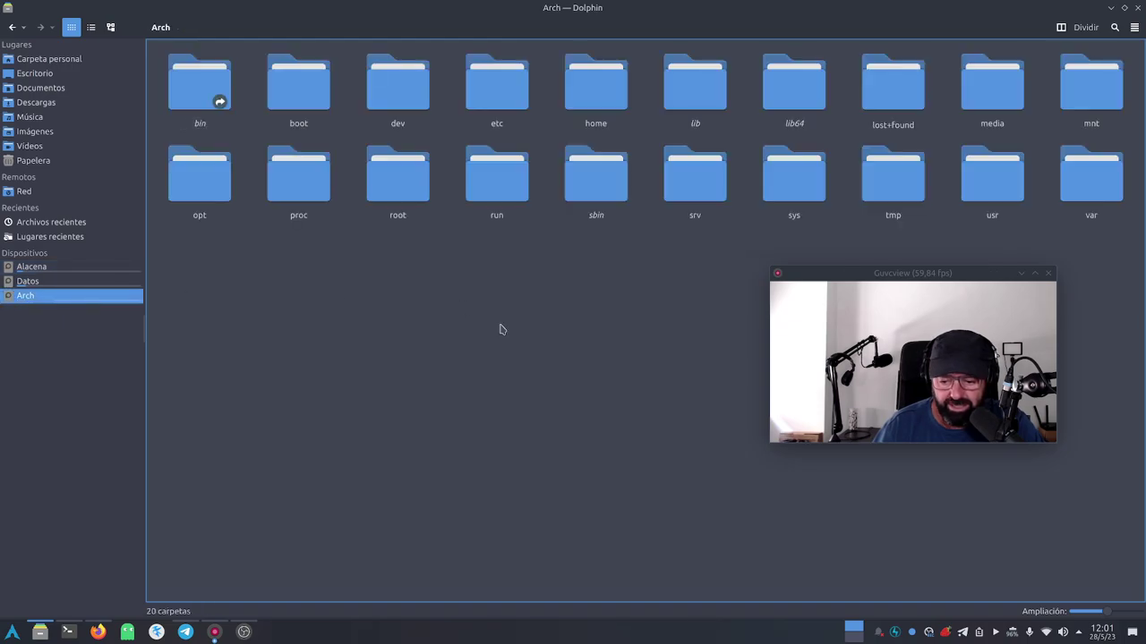
double_click(494, 114)
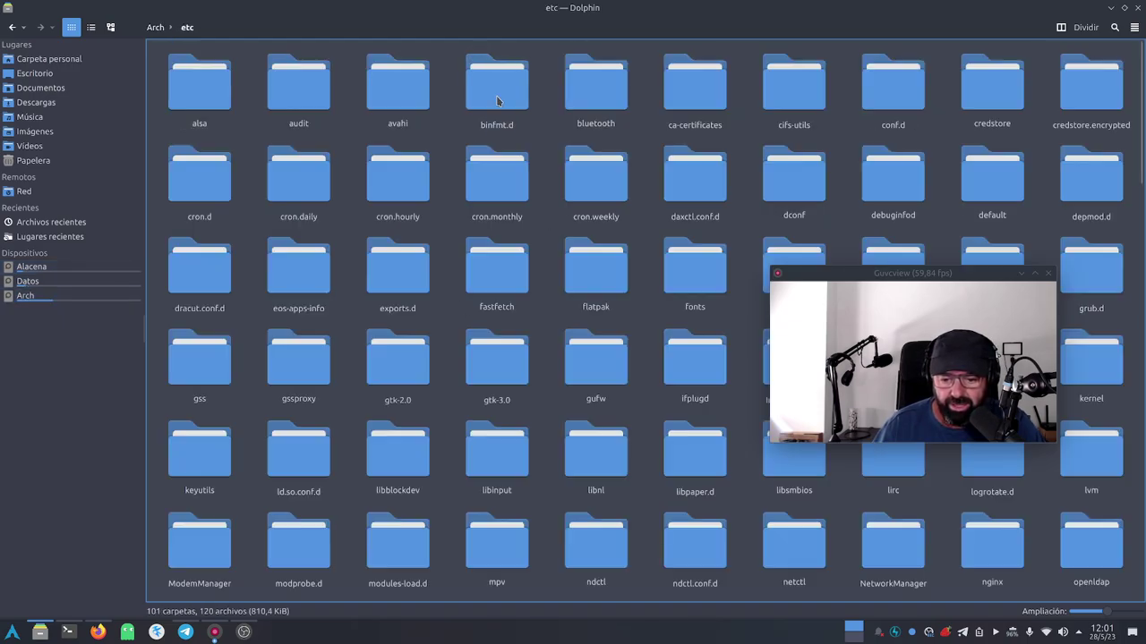
scroll(461, 314, "down", 5)
scroll(460, 314, "down", 2)
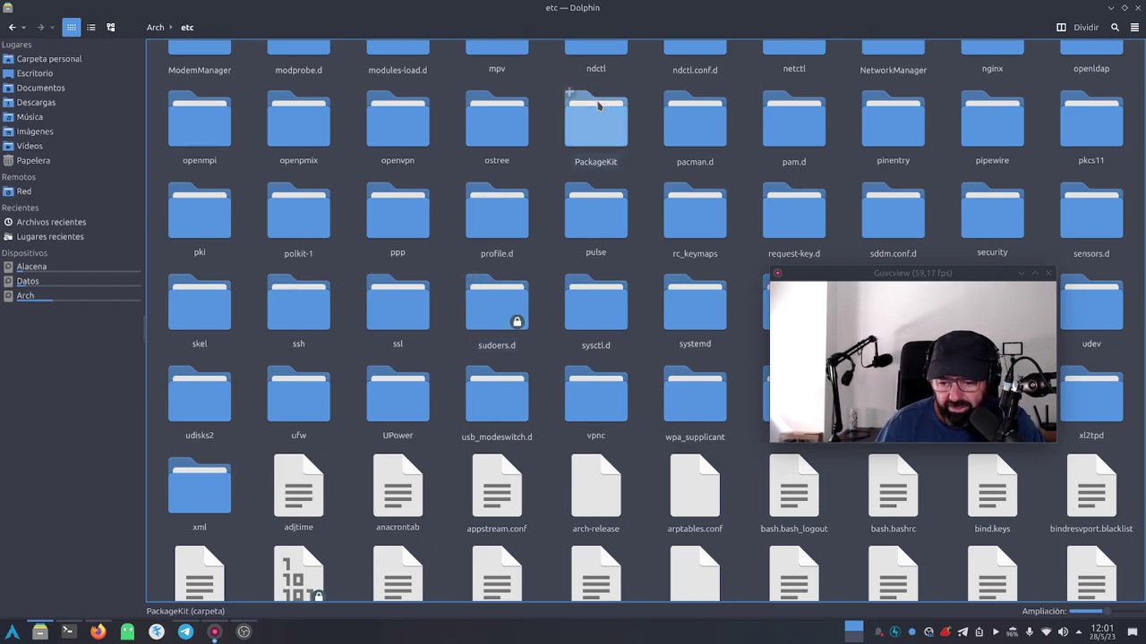
double_click(695, 124)
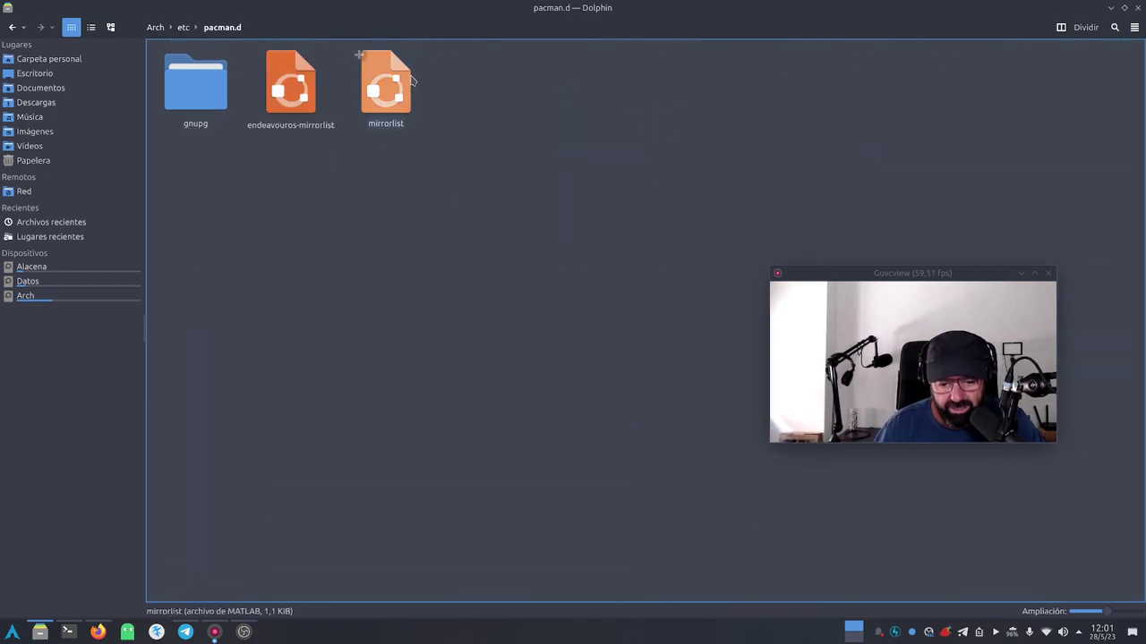
Open the mirrorlist file in Kate to review its servers, and close both the file and the file manager.
right_click(398, 91)
left_click(444, 100)
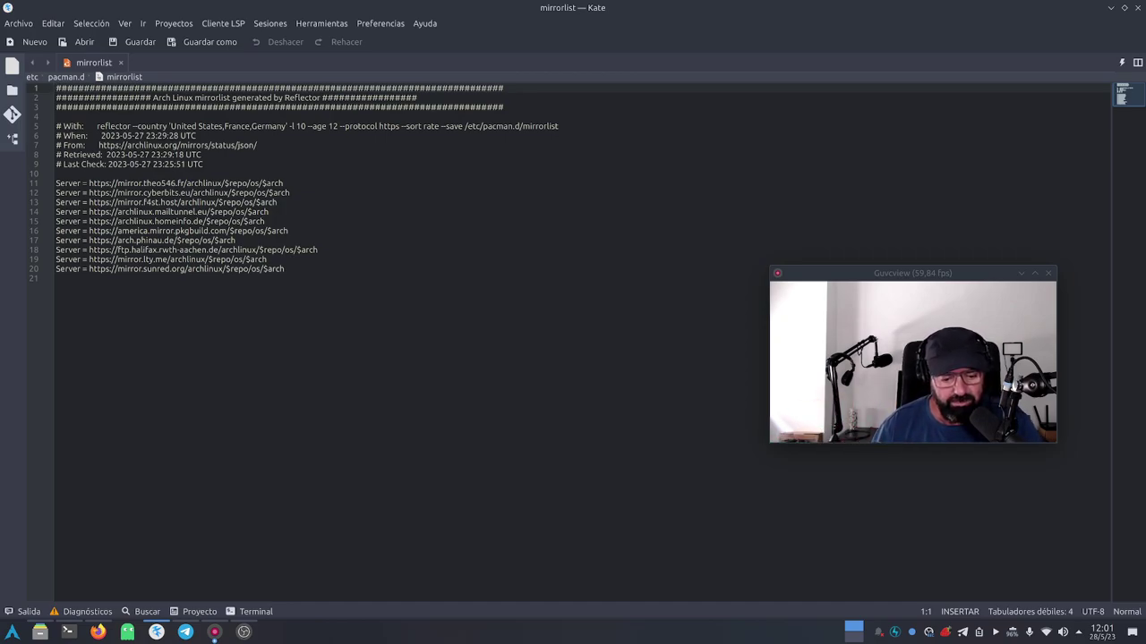
left_click(1139, 8)
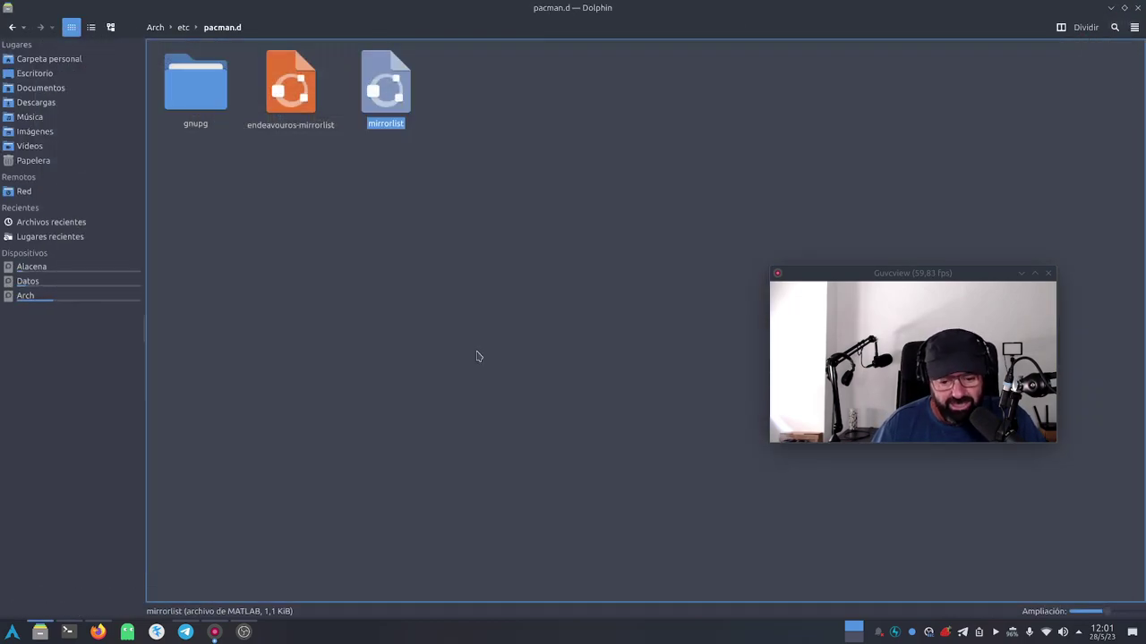
left_click(1137, 7)
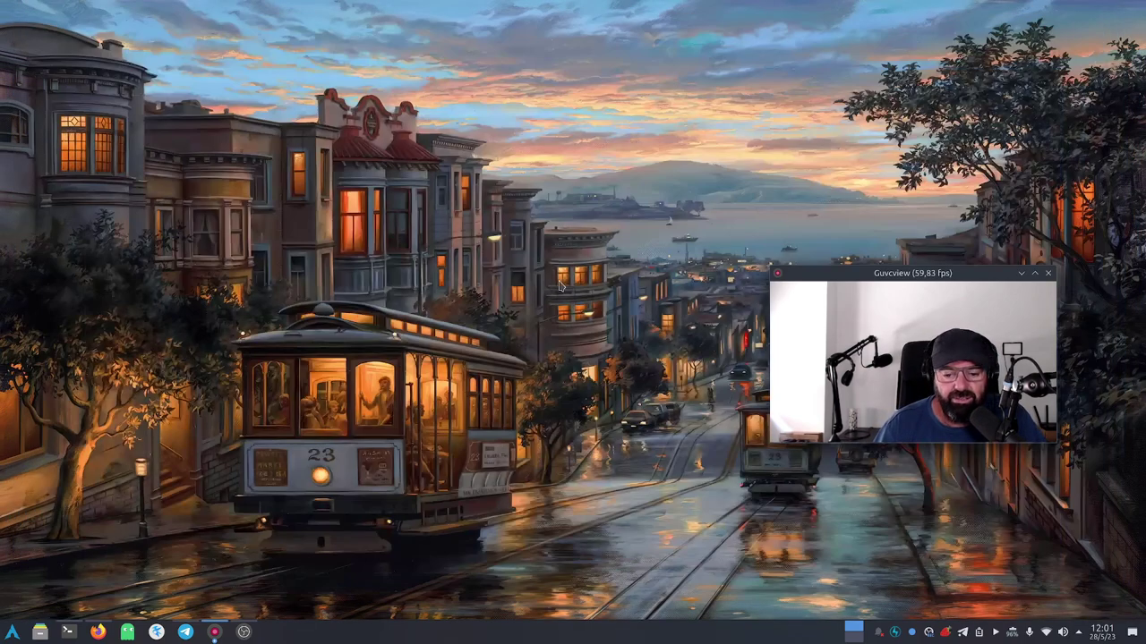
Open the Arch Linux website in a new Firefox tab and go to its Mirror List generator page.
left_click(97, 632)
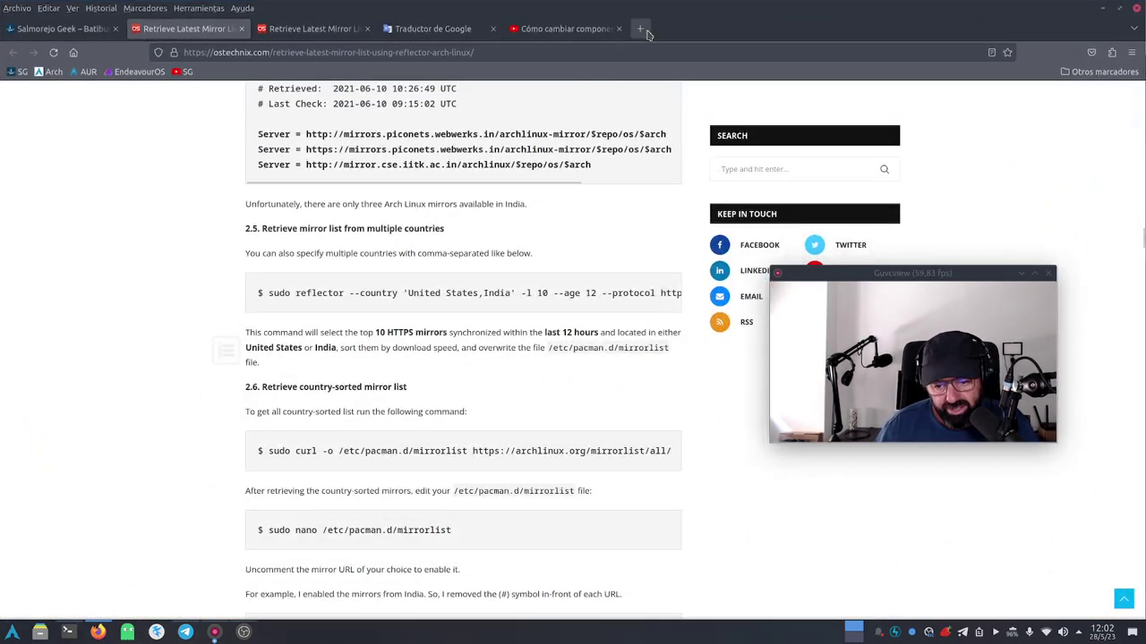
left_click(639, 29)
left_click(55, 74)
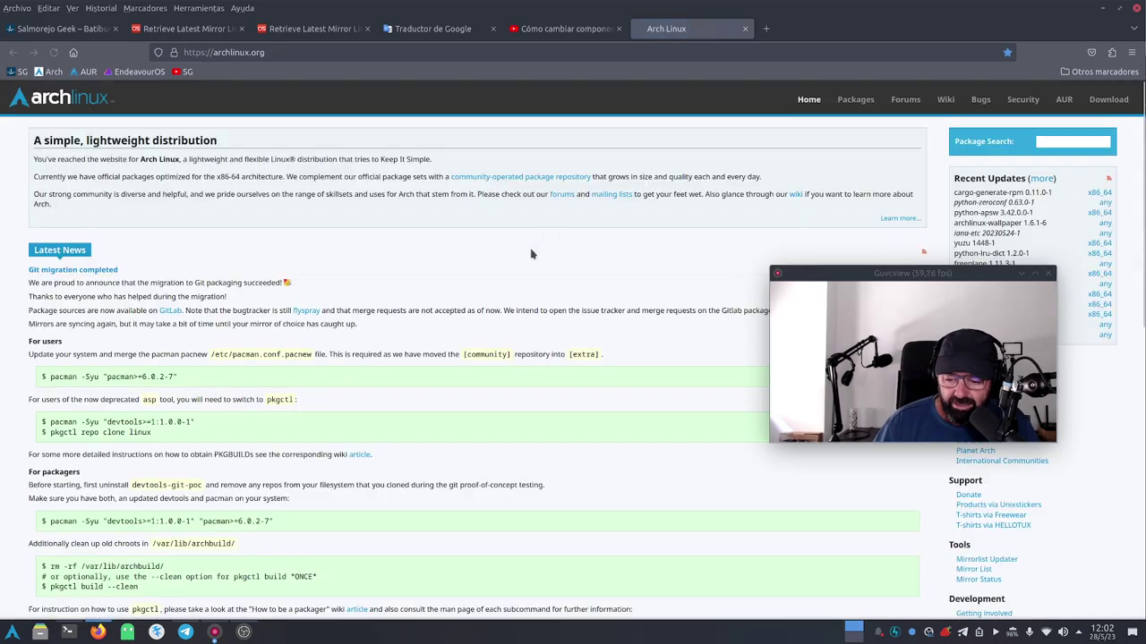
scroll(534, 254, "down", 3)
left_click_drag(864, 266, 597, 140)
scroll(939, 336, "down", 4)
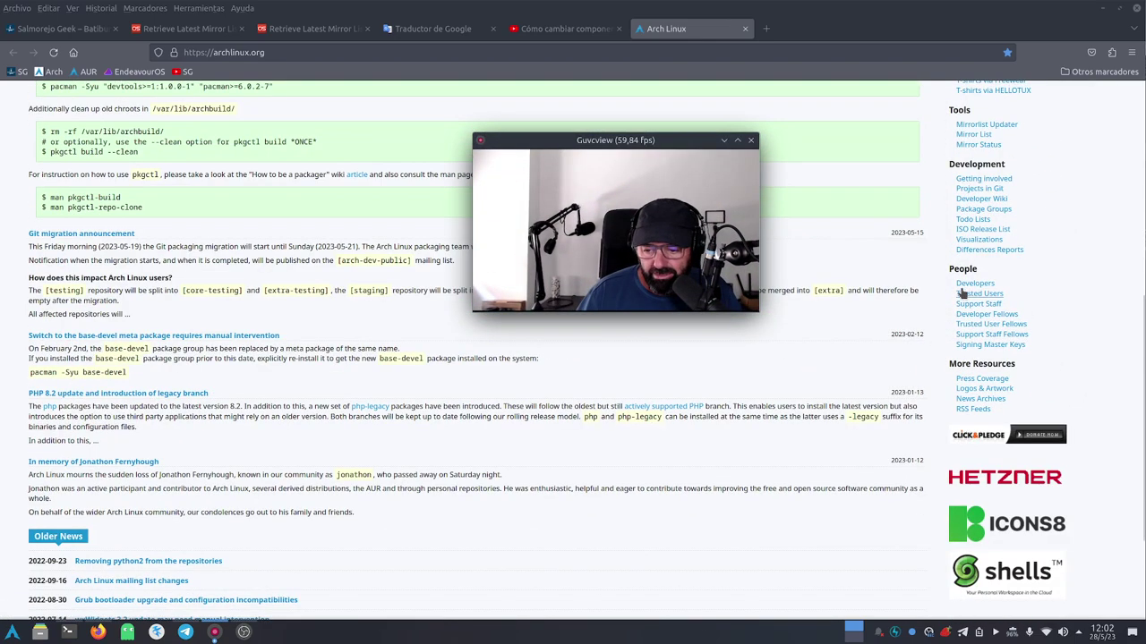
scroll(1020, 260, "down", 1)
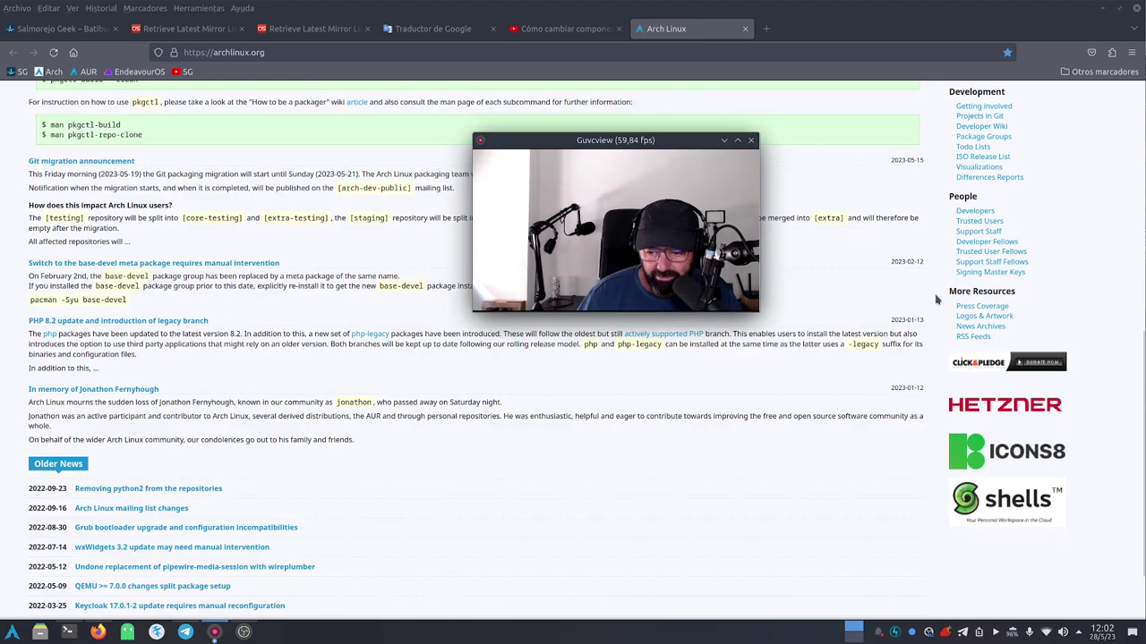
scroll(866, 318, "up", 4)
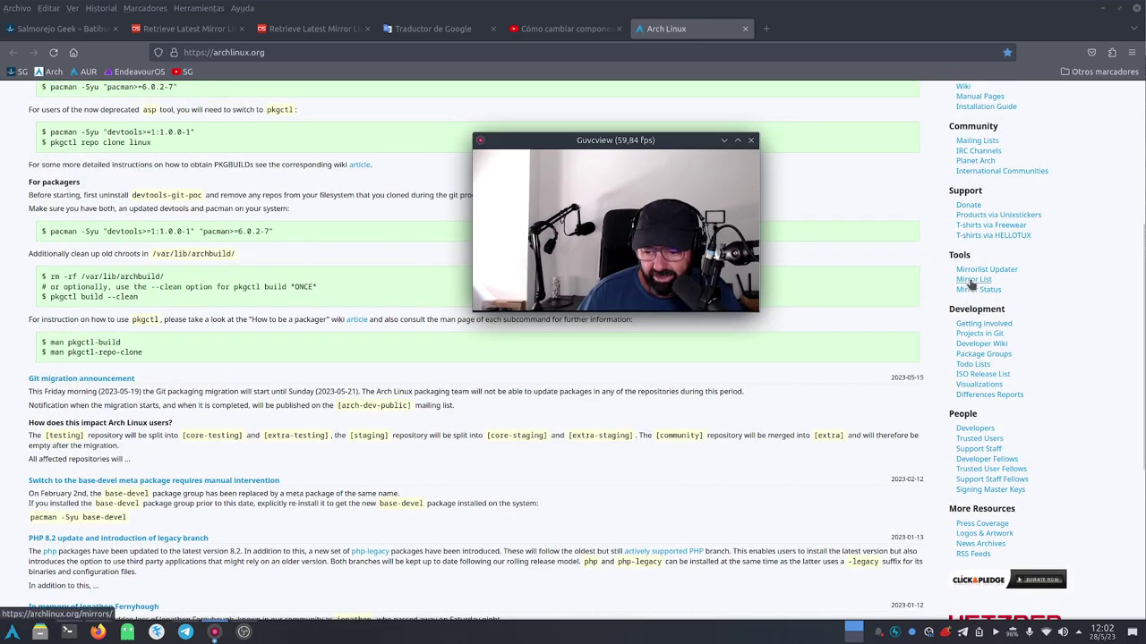
left_click(980, 279)
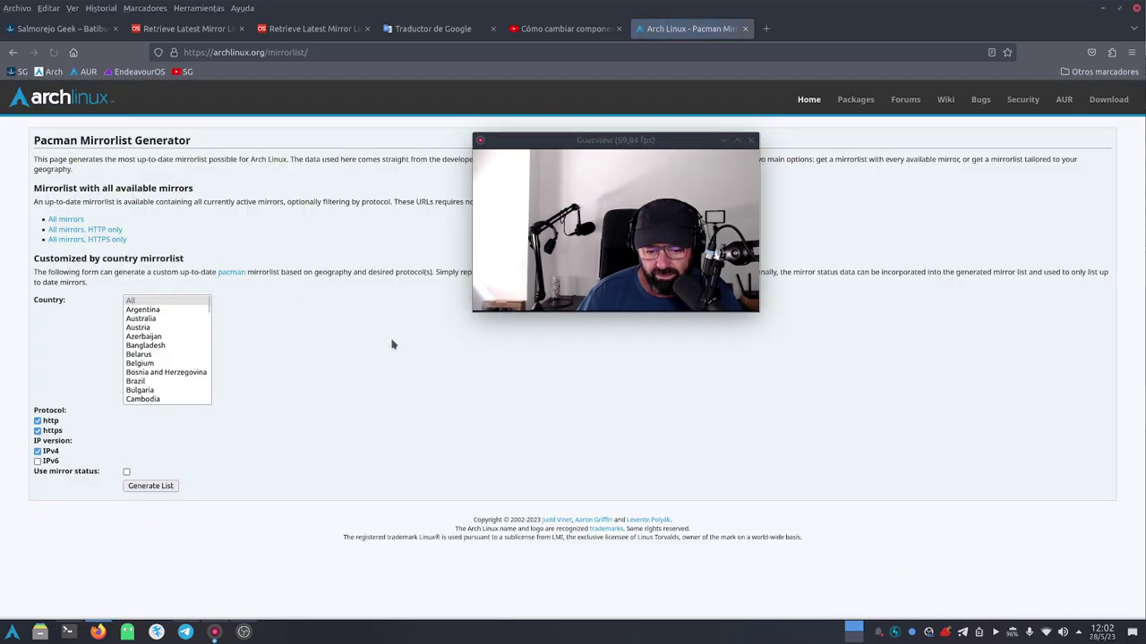
Generate a mirrorlist for all countries with the http protocol excluded, look through its servers by country, and return to the generator form.
left_click(37, 420)
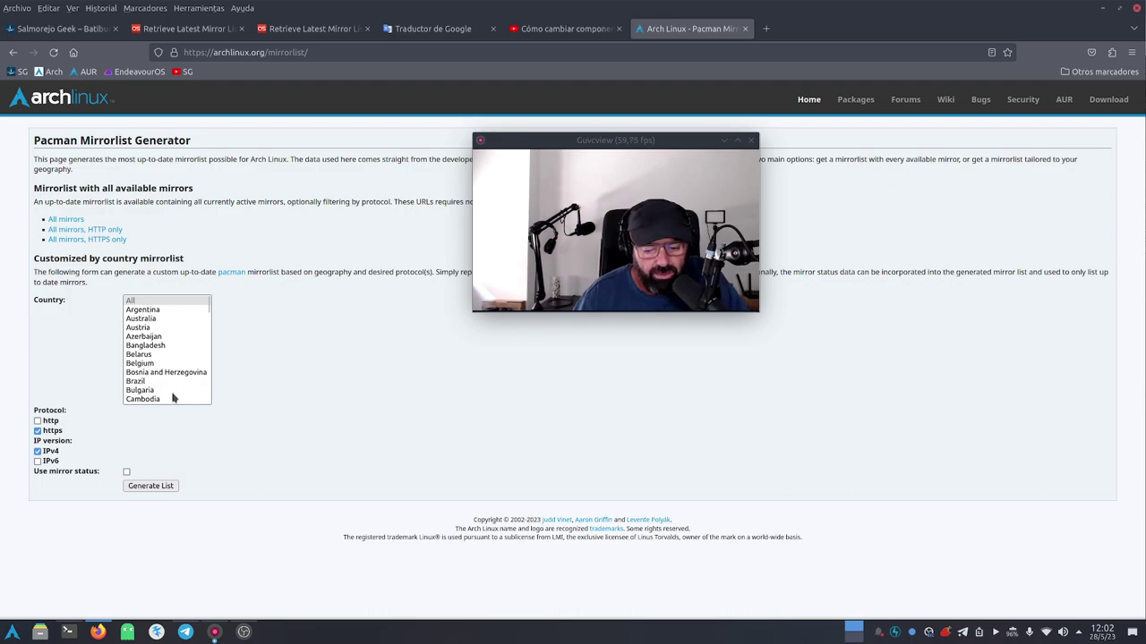
left_click(150, 486)
scroll(324, 343, "down", 5)
scroll(324, 343, "down", 10)
left_click_drag(252, 425, 82, 303)
scroll(250, 326, "down", 8)
left_click_drag(232, 436, 140, 379)
scroll(415, 332, "down", 7)
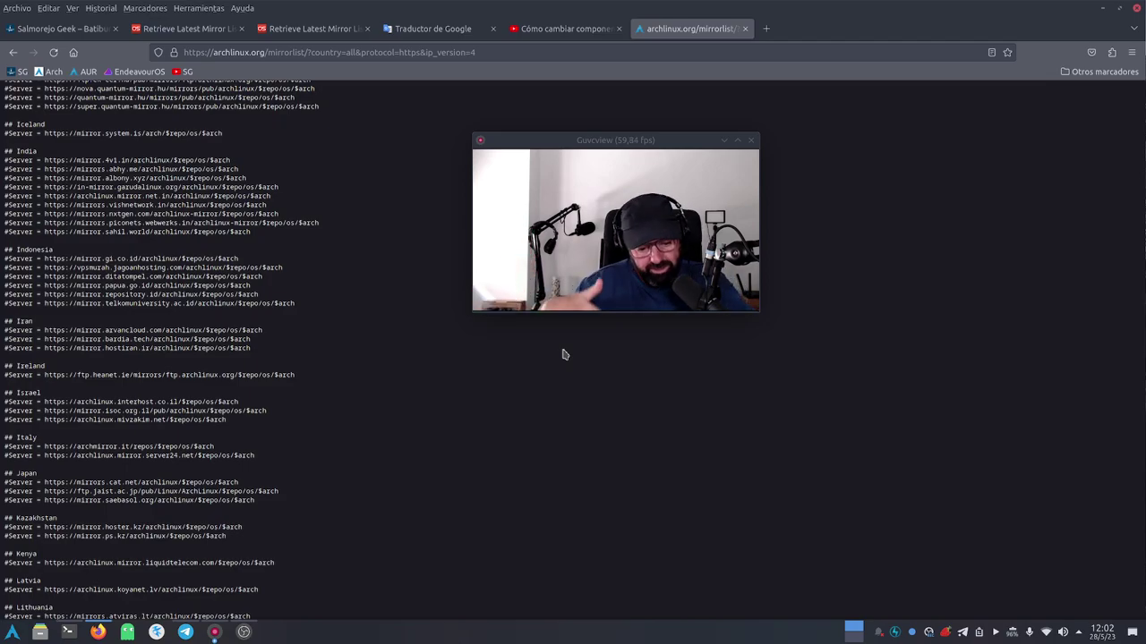
scroll(493, 376, "up", 20)
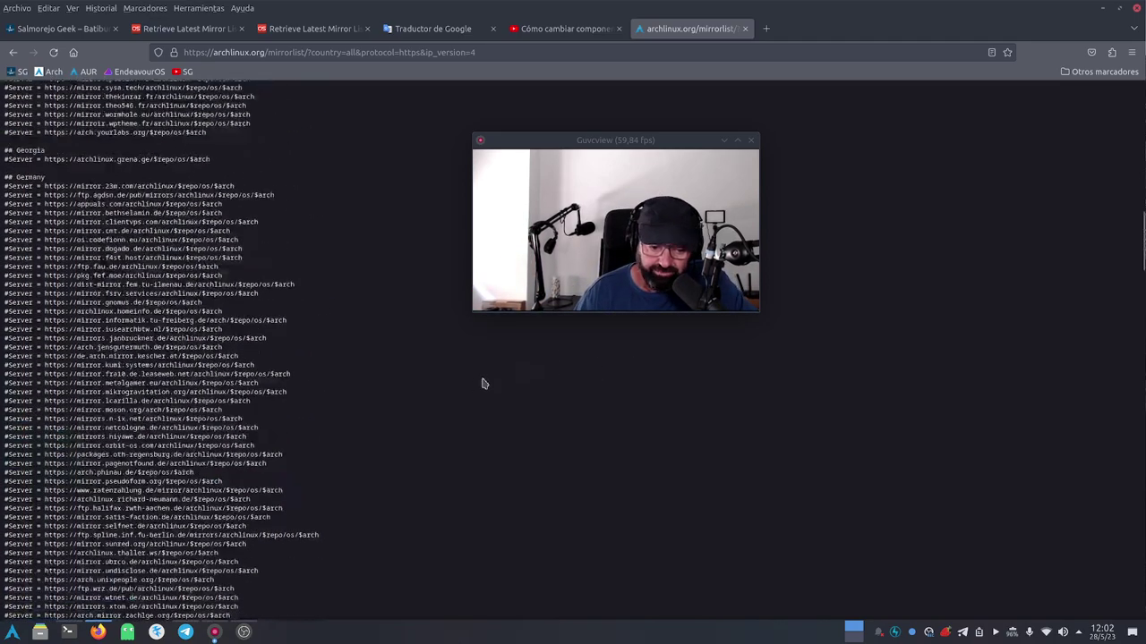
left_click(13, 52)
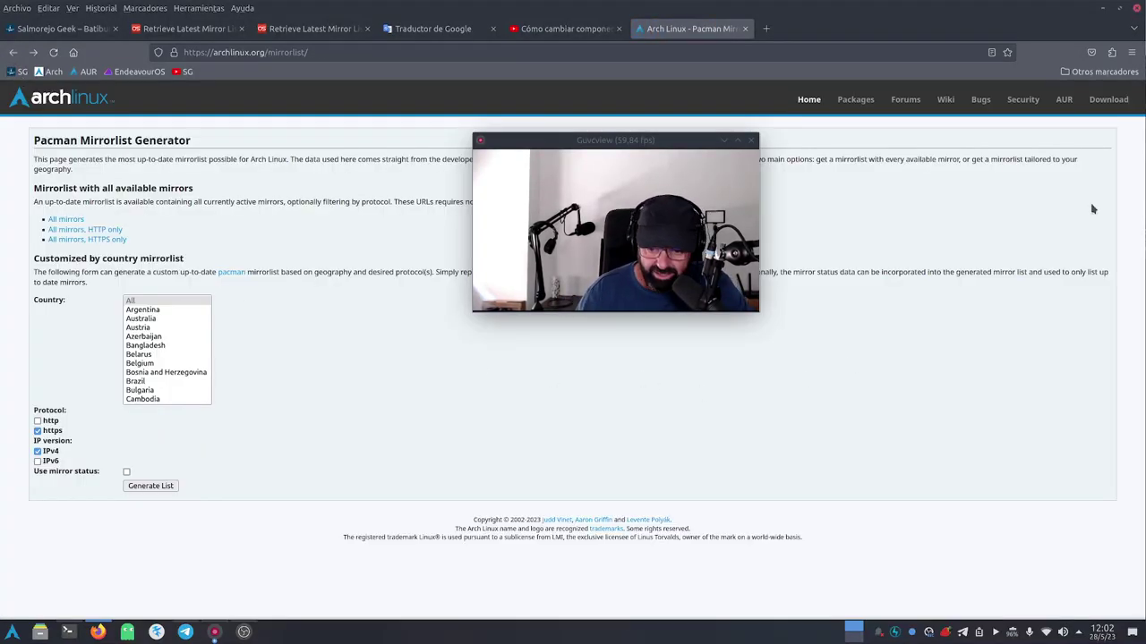
Switch to the Konsole terminal, look over the country list again, and clear the screen with "clear".
left_click(1102, 8)
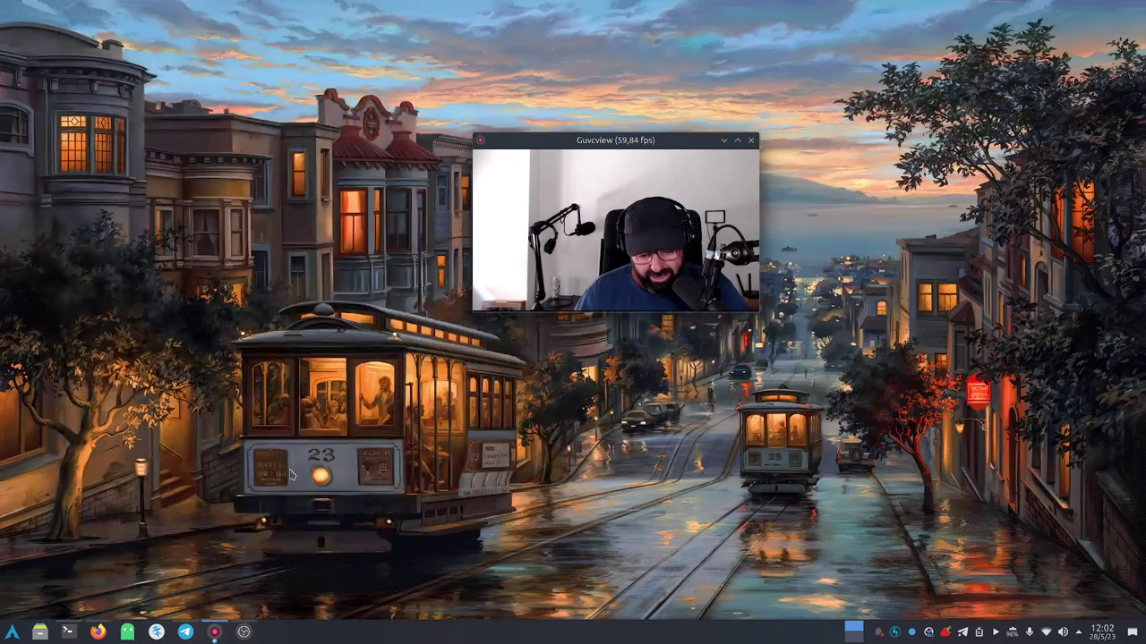
left_click(68, 632)
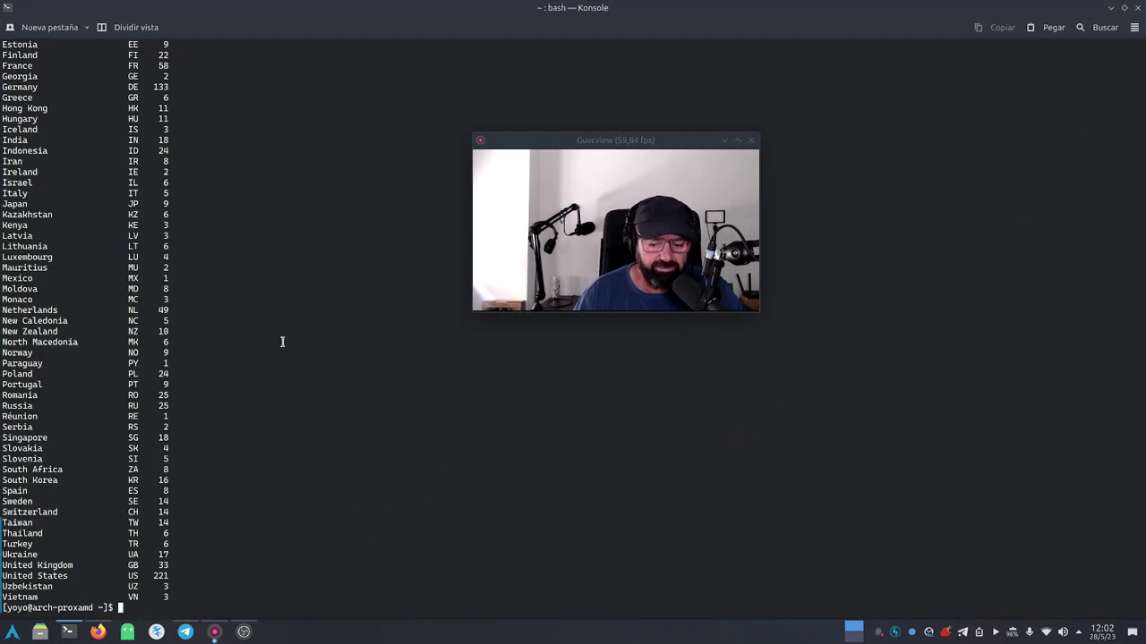
scroll(282, 342, "up", 18)
scroll(285, 340, "down", 4)
scroll(284, 337, "down", 14)
type("cleaR")
key("Return")
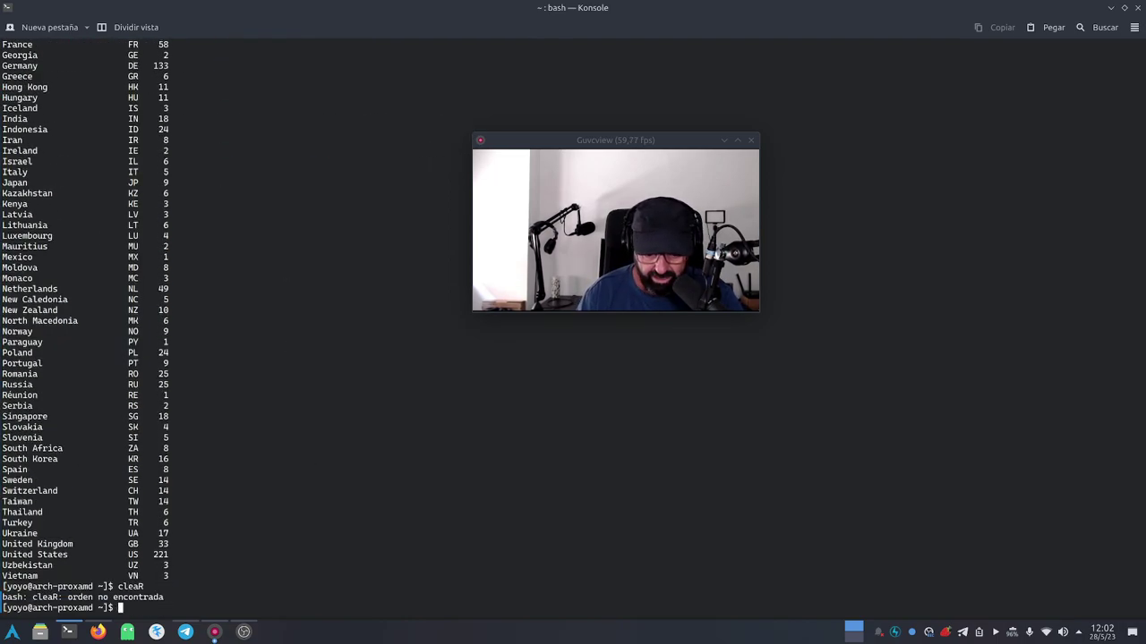
type("clear")
key("Return")
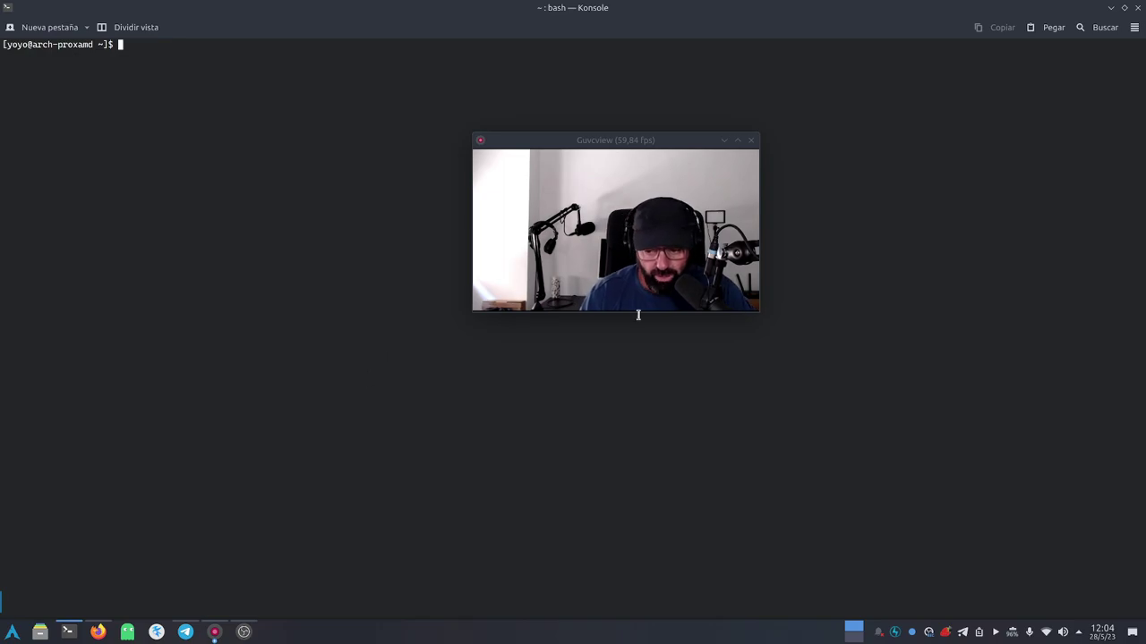
Minimize the terminal and return to the Pacman Mirrorlist Generator page in Firefox.
left_click(1111, 8)
left_click(98, 632)
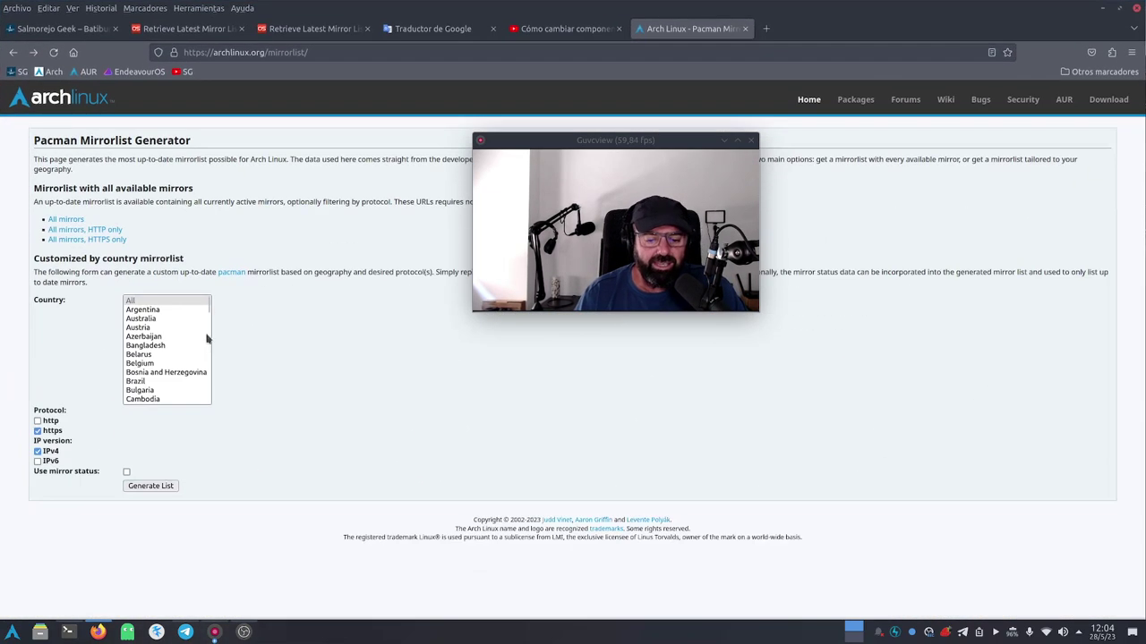
Return to the YouTube video page in Firefox, go back to the SLIMBOOK channel's video list, and move the webcam window clear of it.
left_click(556, 28)
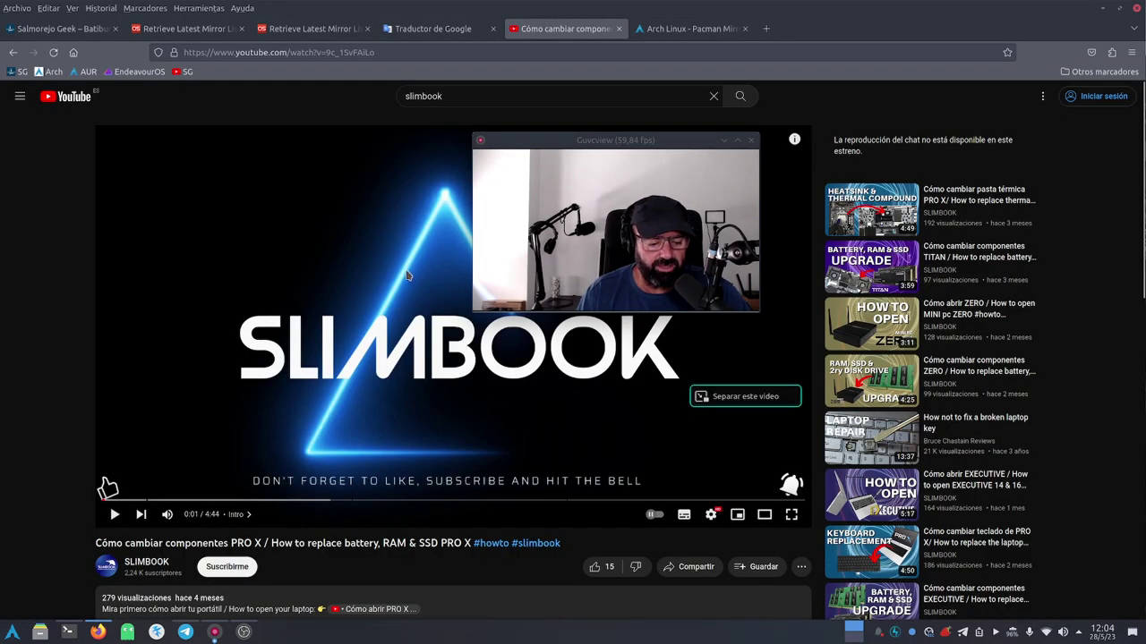
left_click(243, 632)
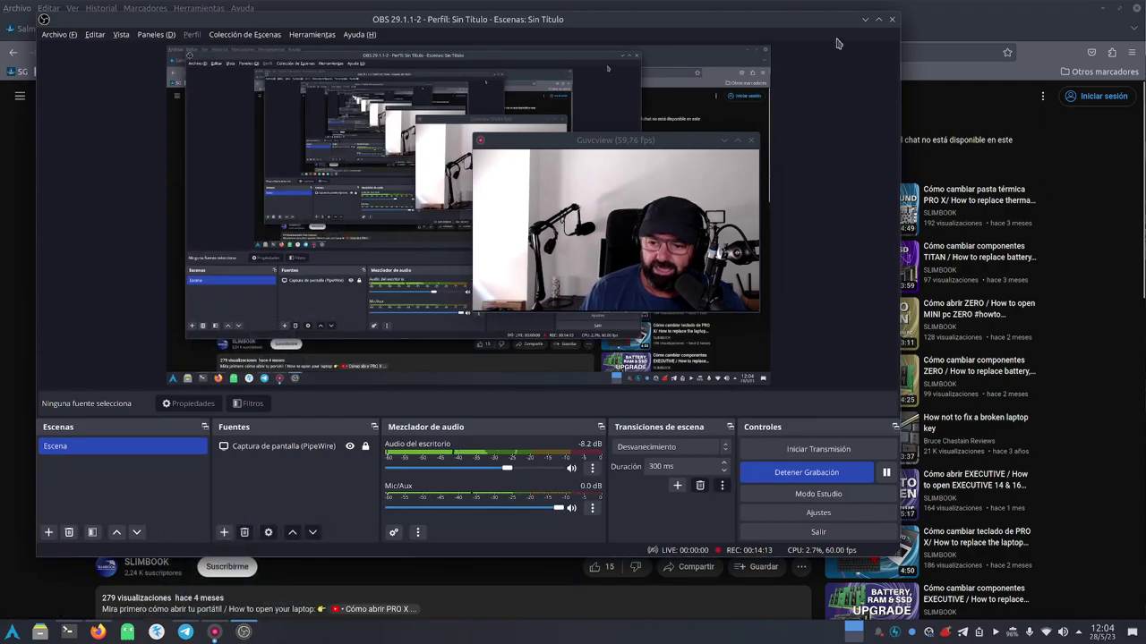
left_click(862, 19)
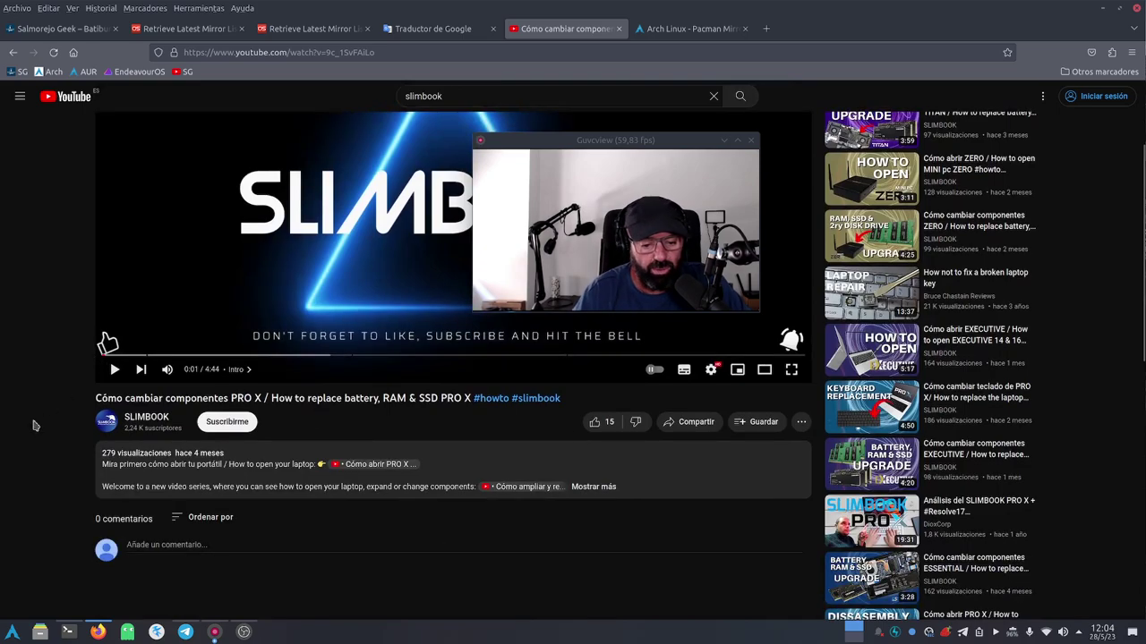
left_click(13, 52)
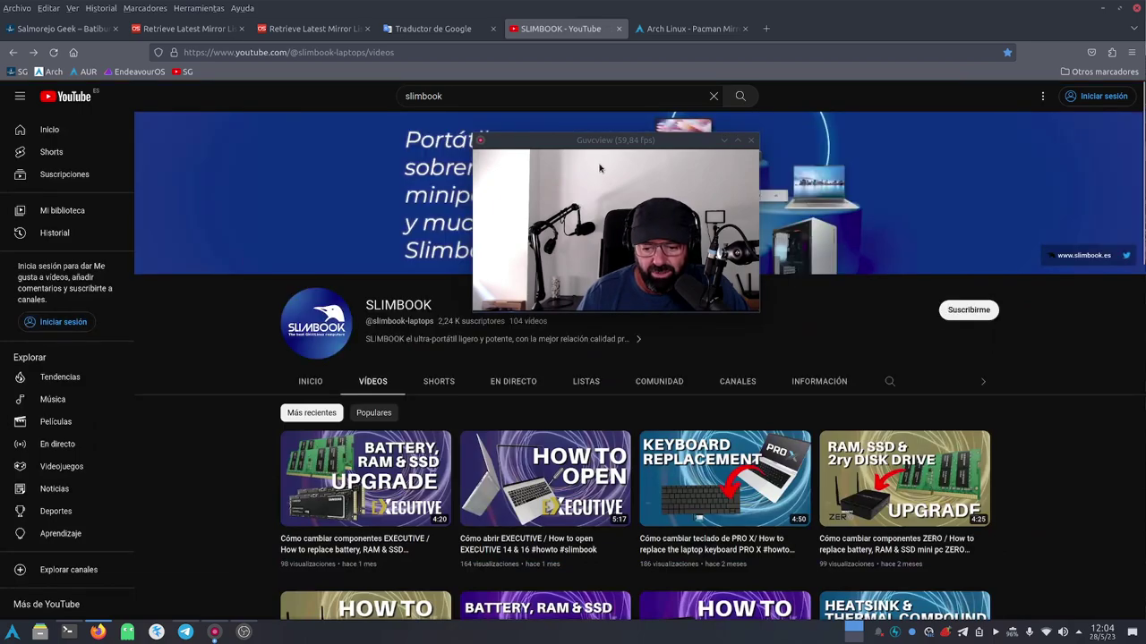
left_click_drag(609, 149, 980, 59)
Find and open the channel's PRO X battery, RAM and SSD replacement video, and pause it at the warranty warning.
scroll(475, 275, "down", 3)
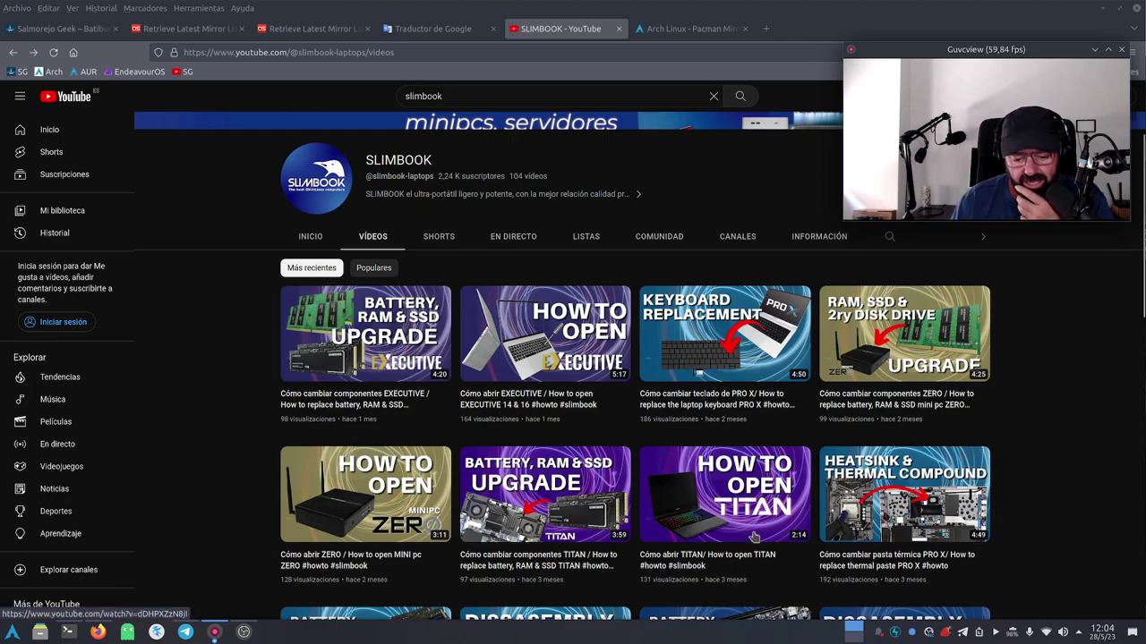
scroll(778, 519, "down", 3)
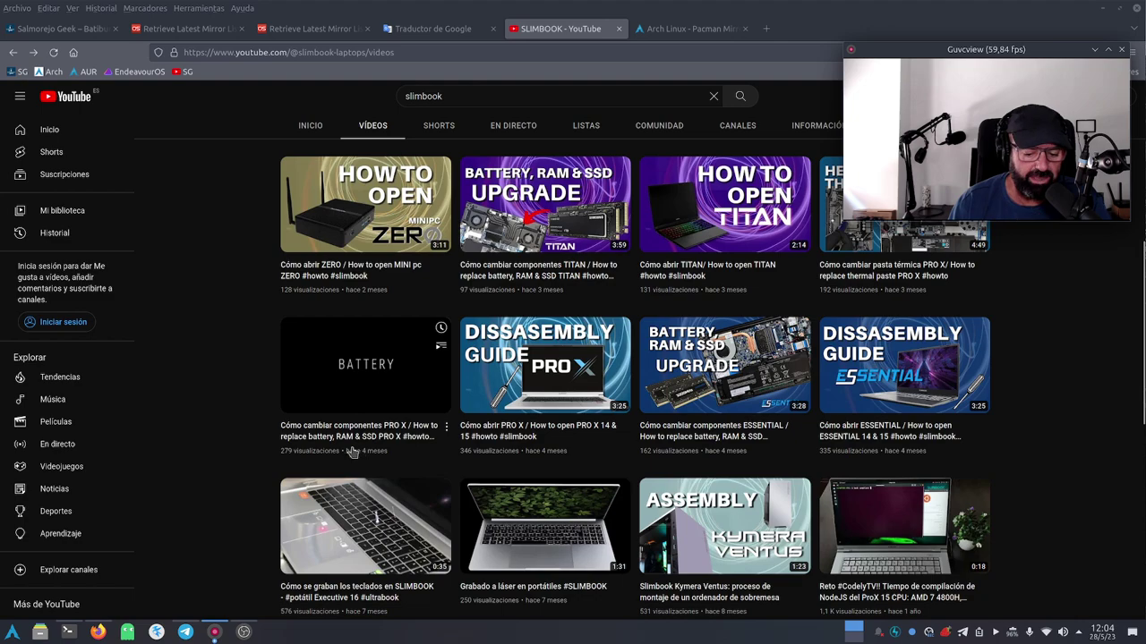
left_click(398, 386)
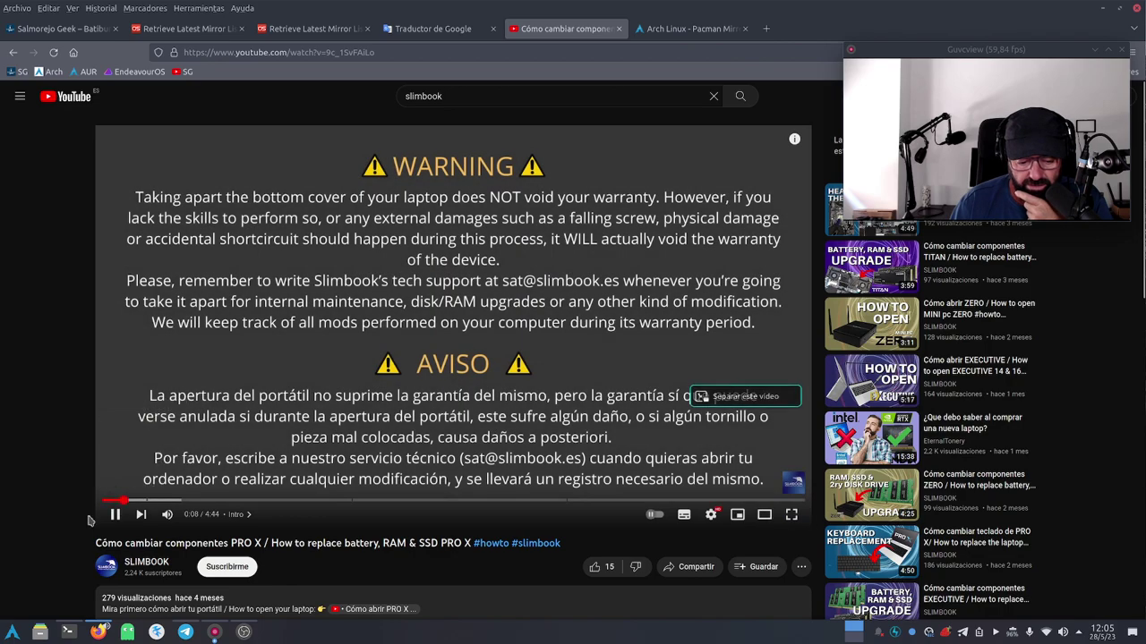
key("space")
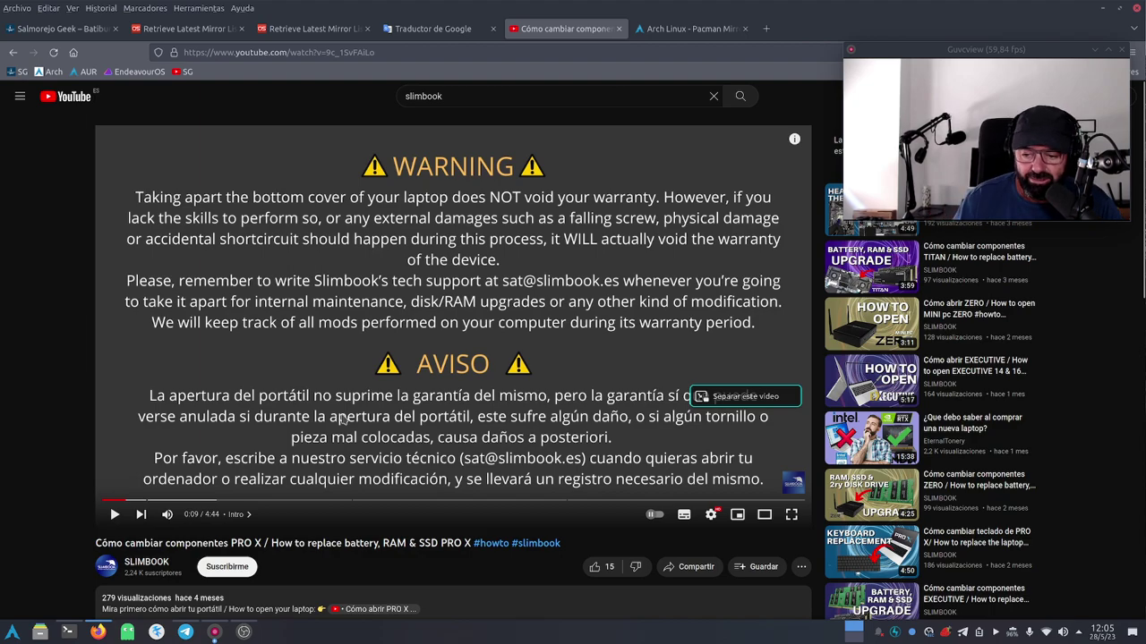
scroll(641, 424, "down", 3)
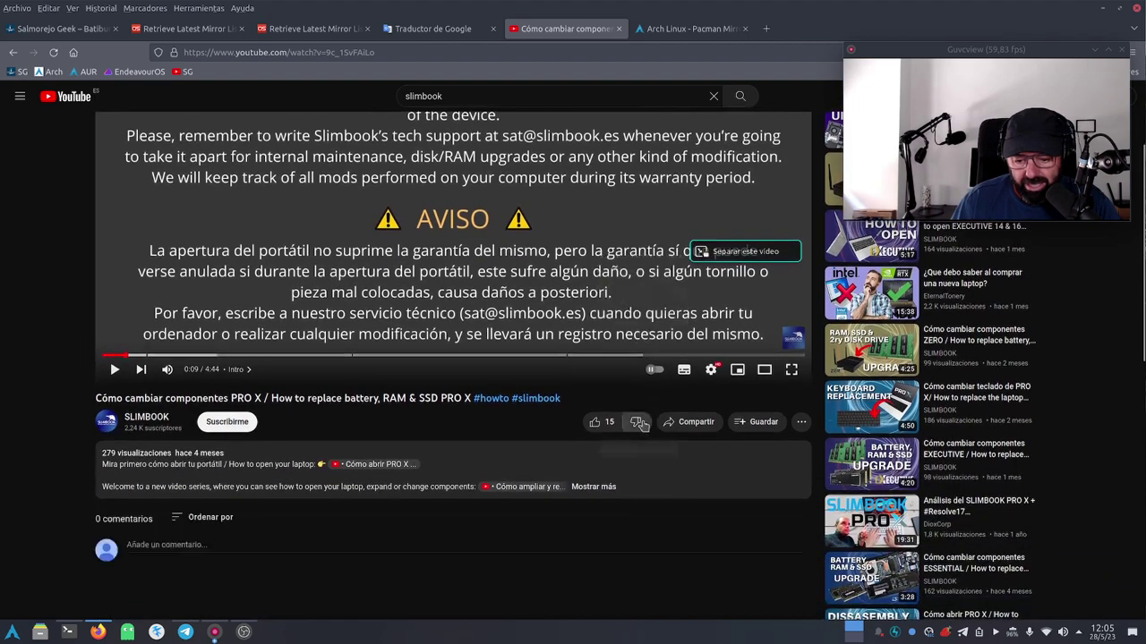
scroll(641, 424, "up", 2)
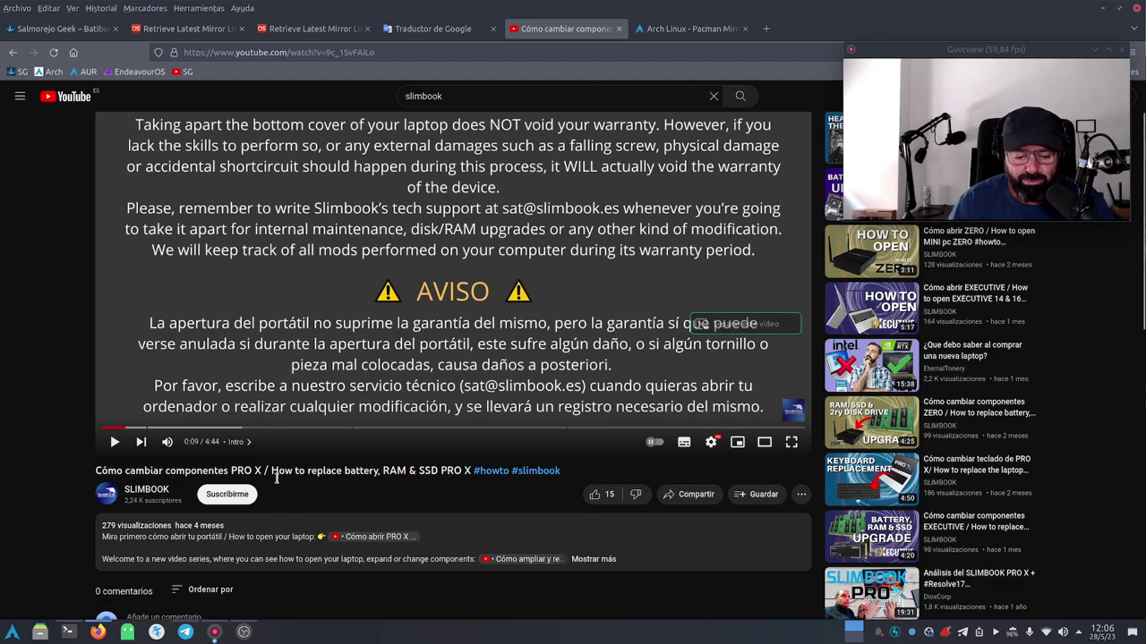
Play the PRO X video, skip ahead through the battery and RAM chapters to the SSD chapter, and pause it there.
left_click(115, 442)
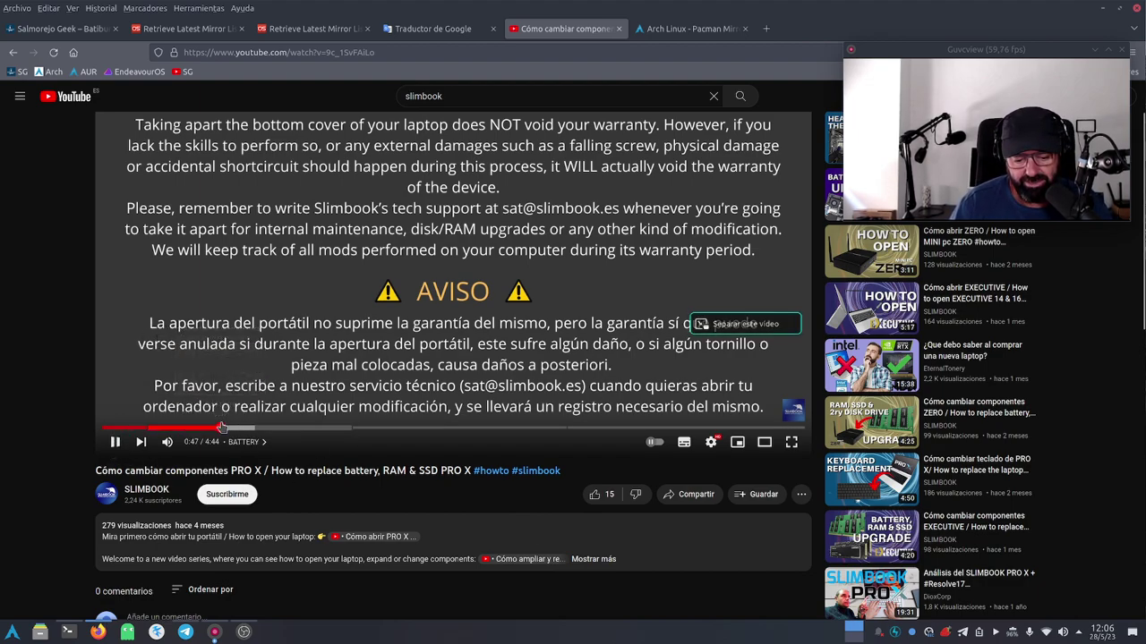
left_click(223, 428)
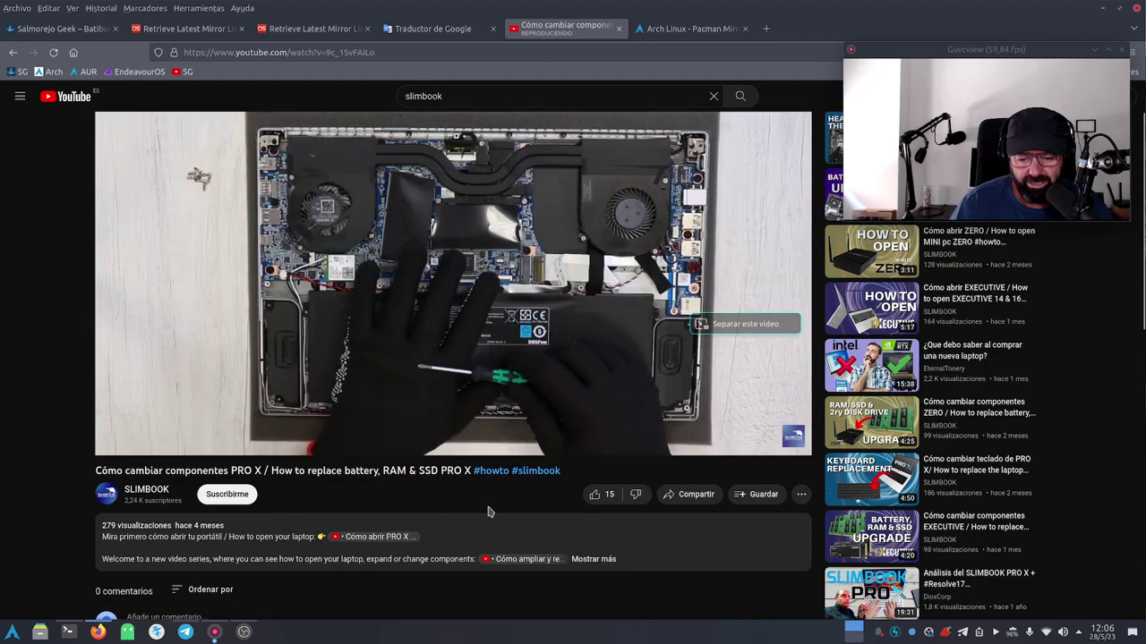
left_click_drag(452, 427, 511, 428)
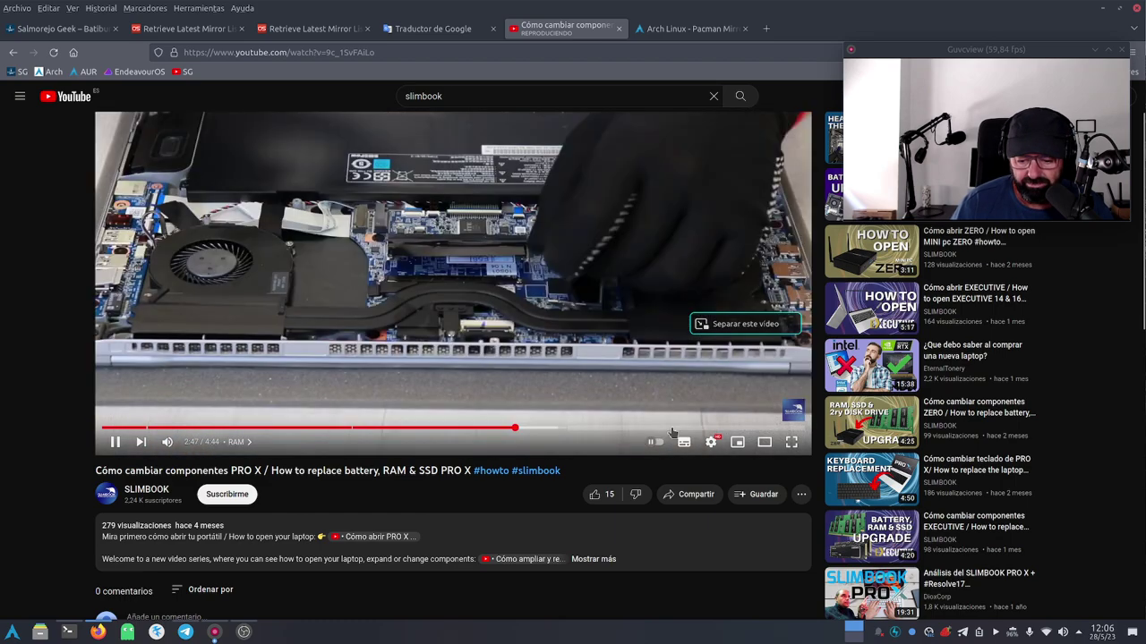
left_click(675, 427)
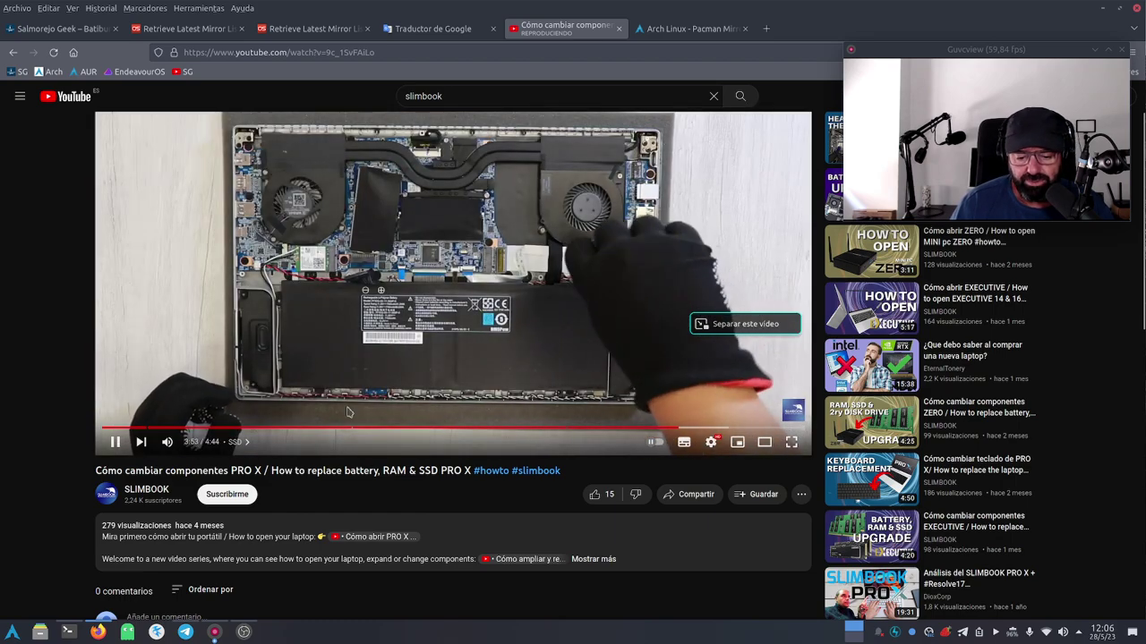
left_click(114, 442)
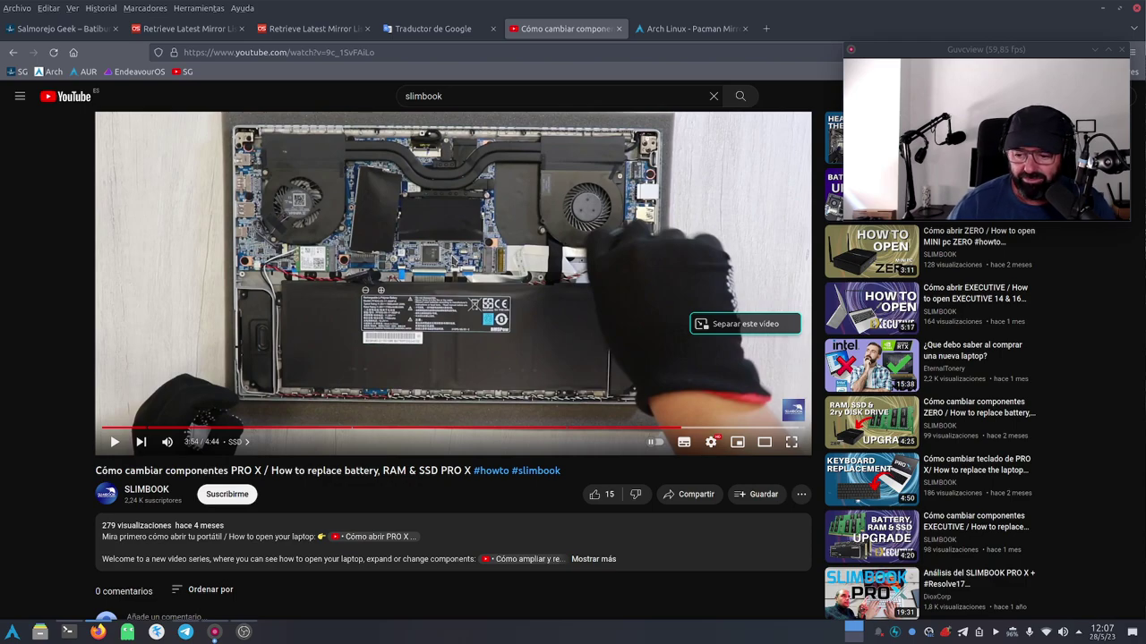
scroll(591, 239, "up", 2)
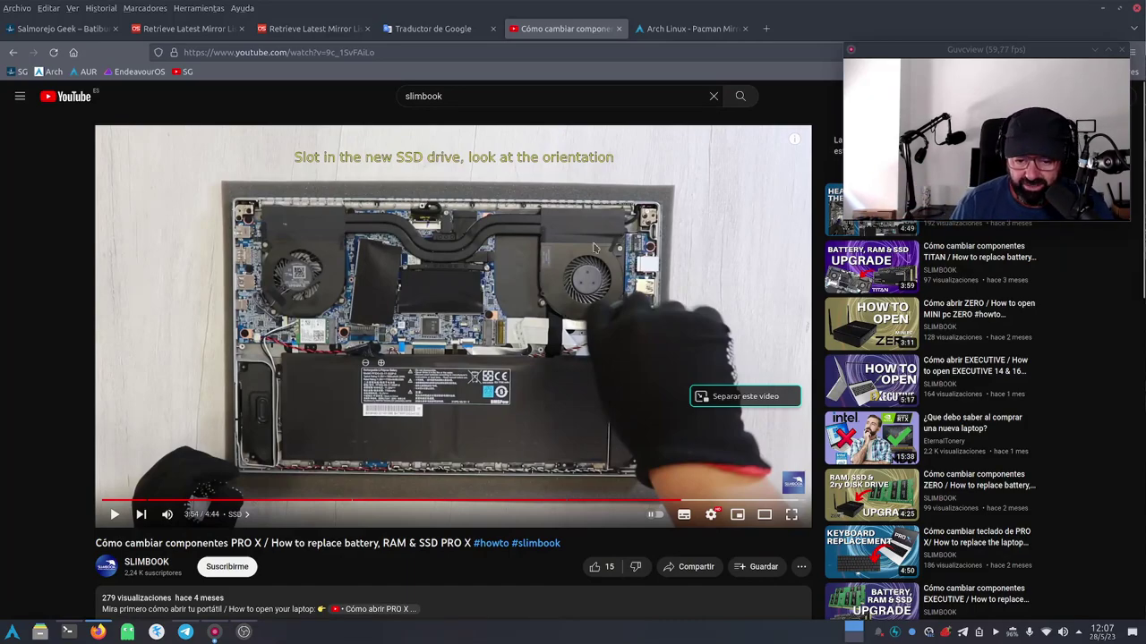
Minimize Firefox, open photo_2023-05-28_11-03-52.jpg from the home folder in Dolphin, inspect it enlarged, then close the photo and minimize Dolphin.
left_click(1110, 12)
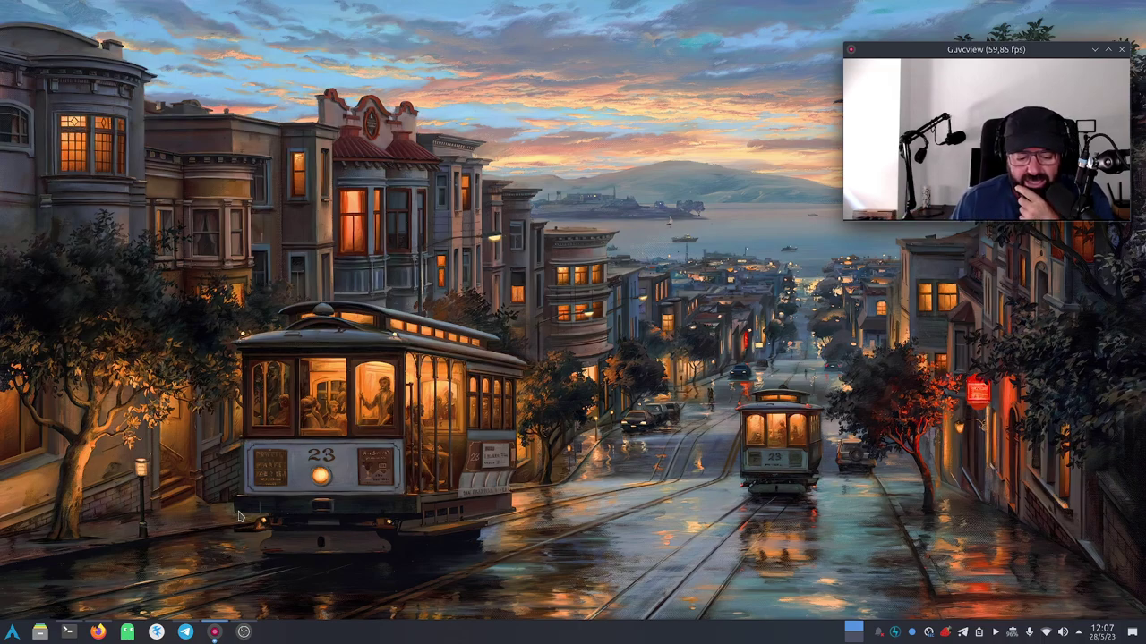
left_click(41, 631)
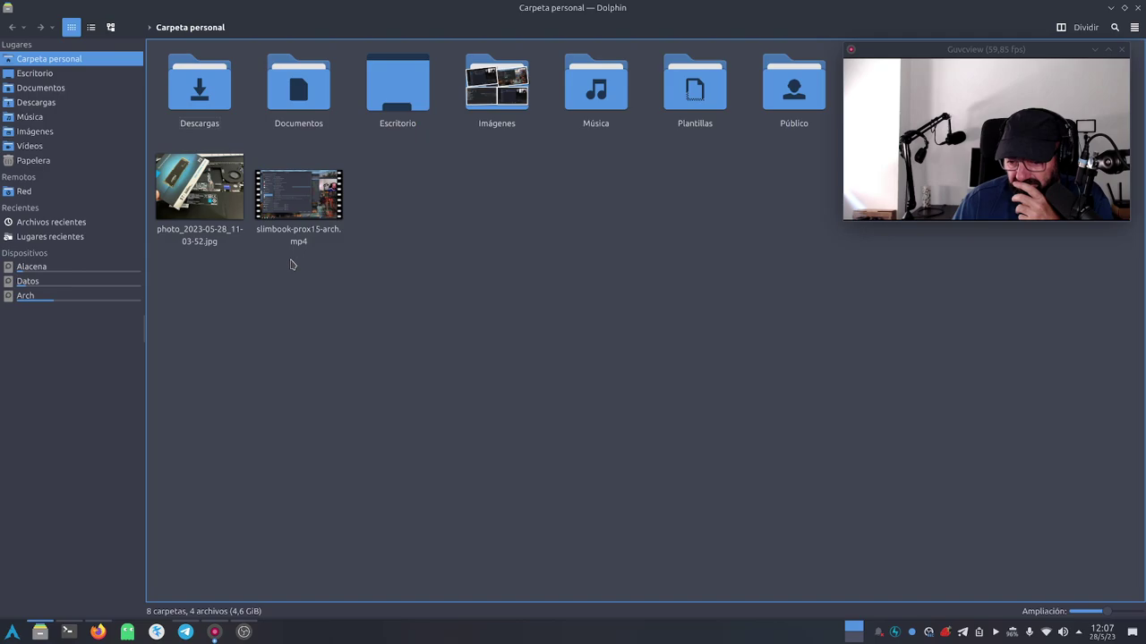
double_click(199, 188)
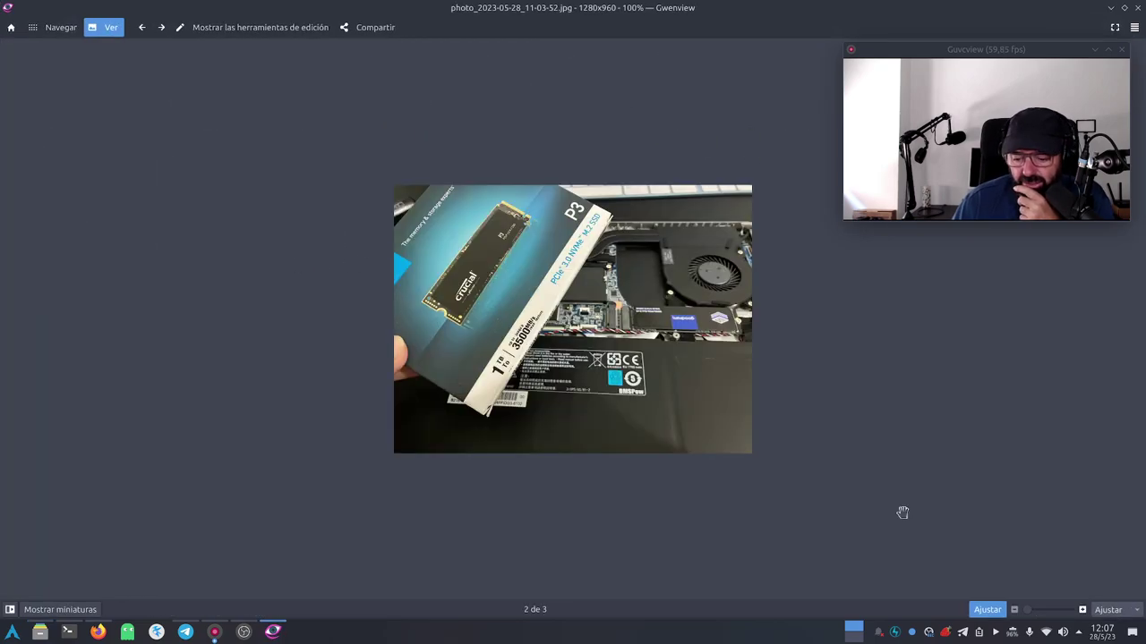
left_click(1082, 610)
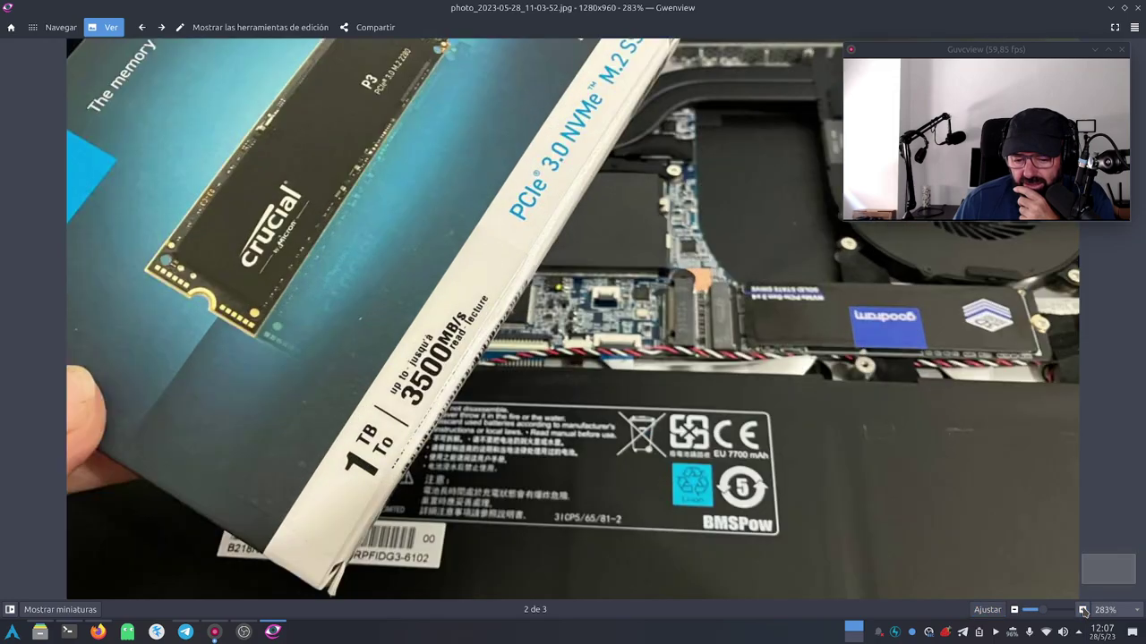
left_click(1014, 610)
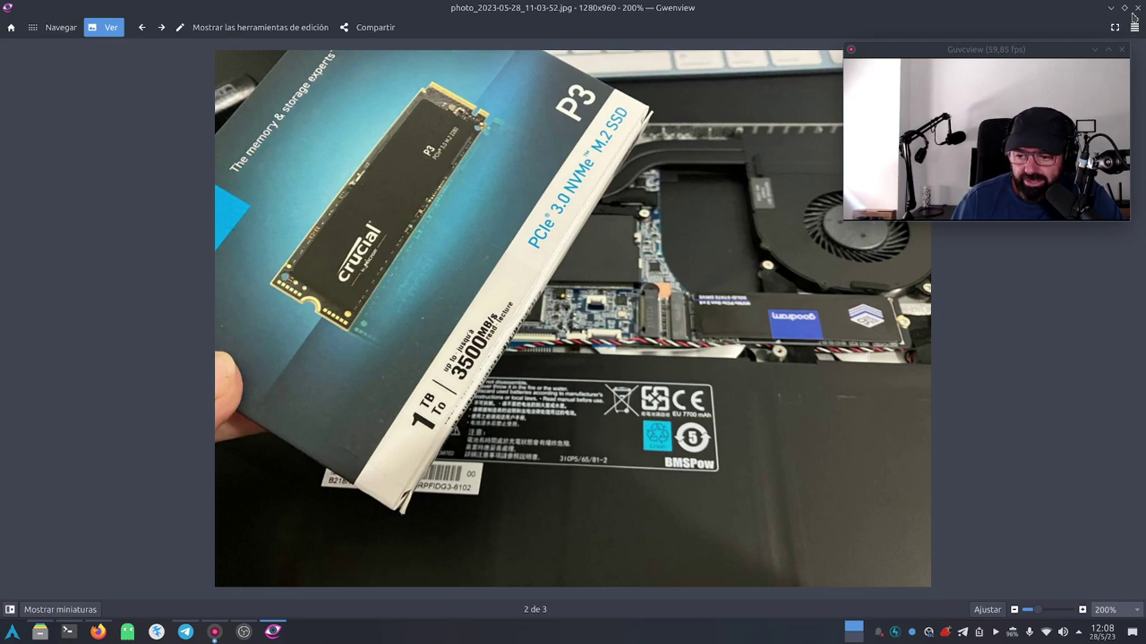
left_click(1135, 8)
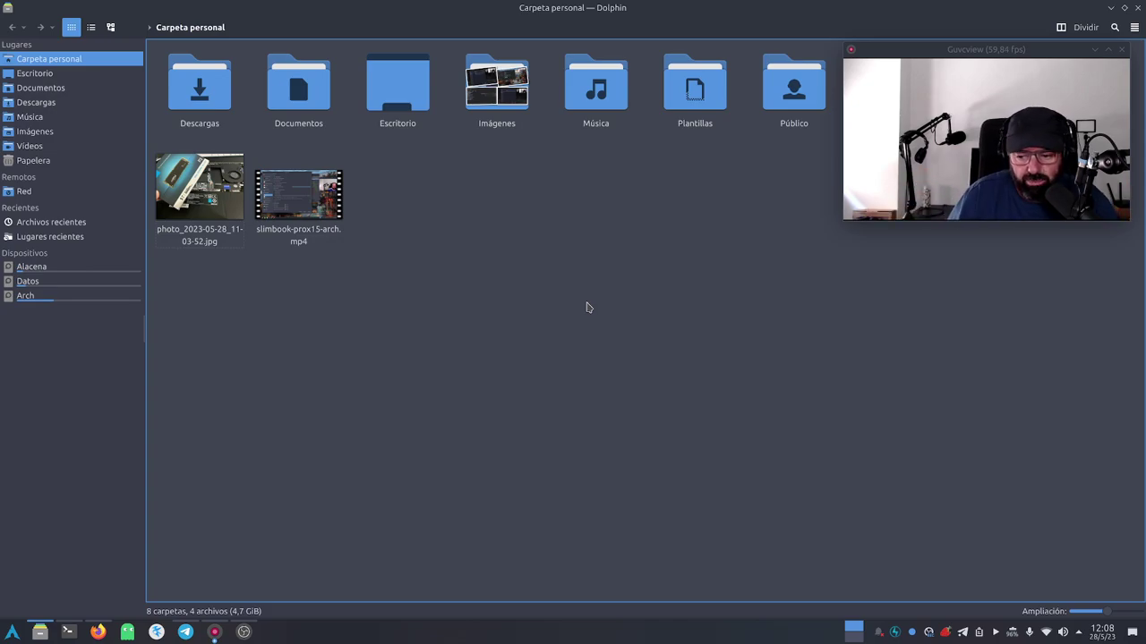
left_click(1110, 8)
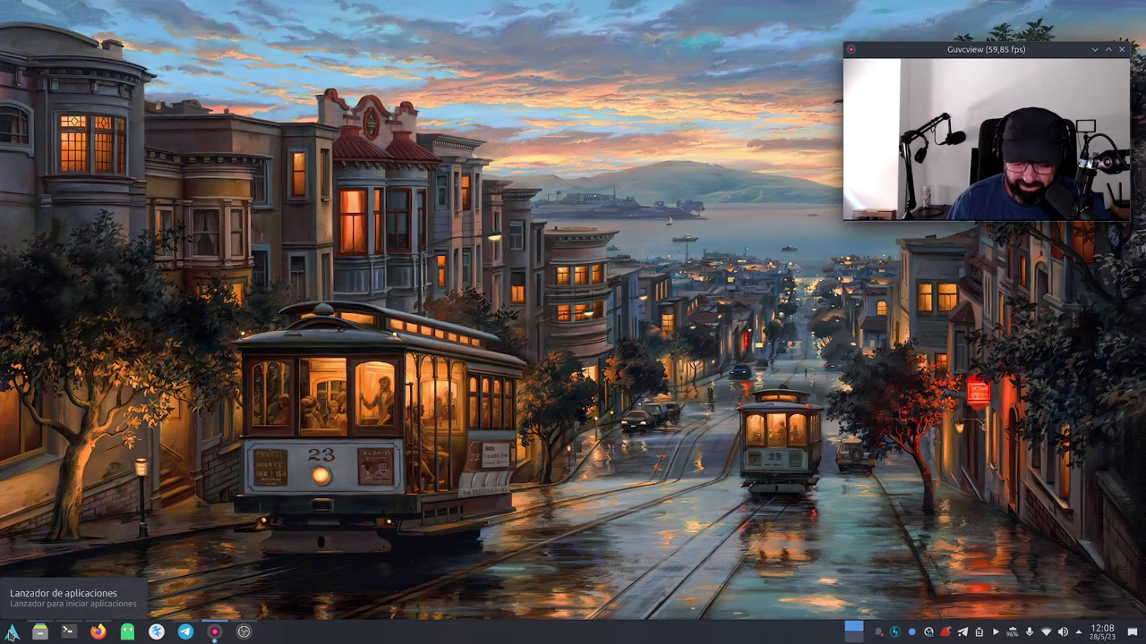
Search the application launcher for "gp", launch GParted, and authenticate with the administrator password.
left_click(12, 631)
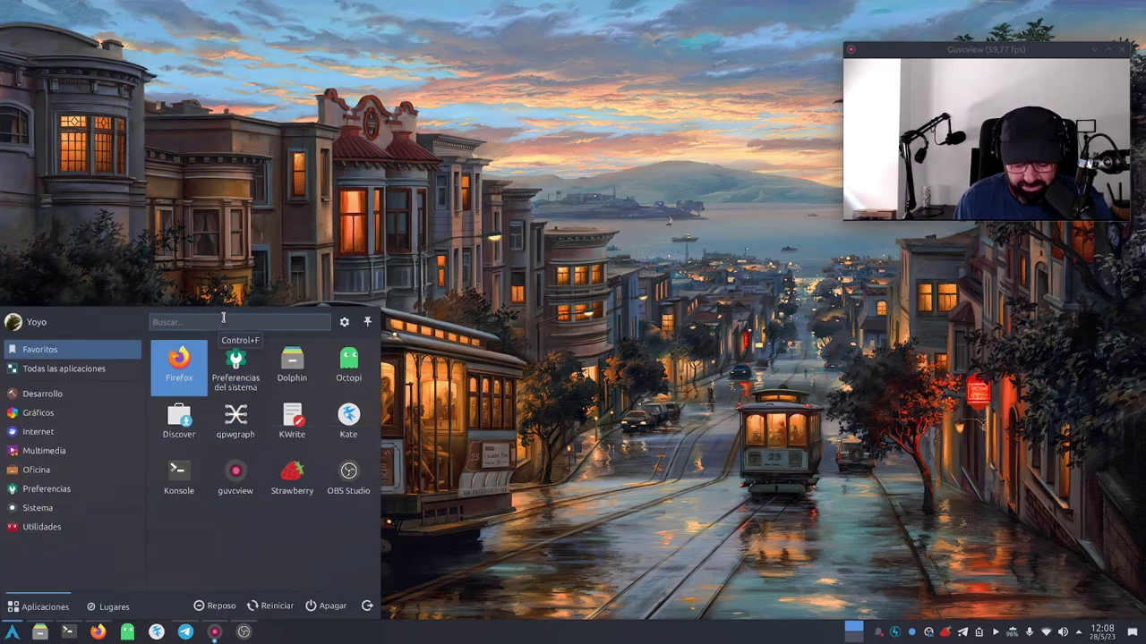
type("gp")
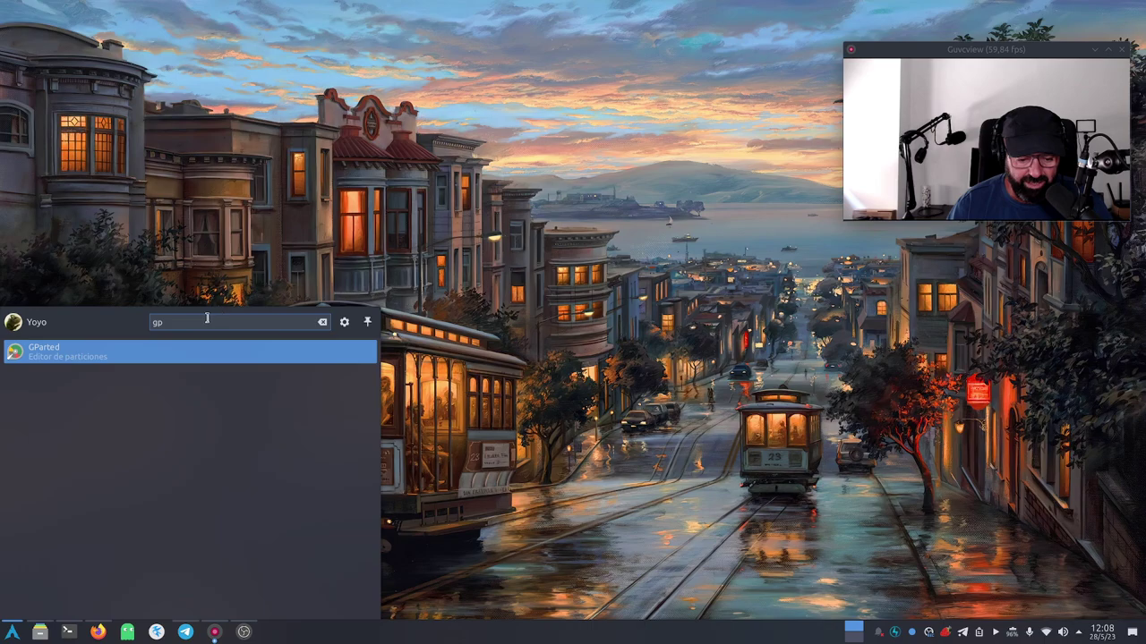
left_click(80, 351)
type("***")
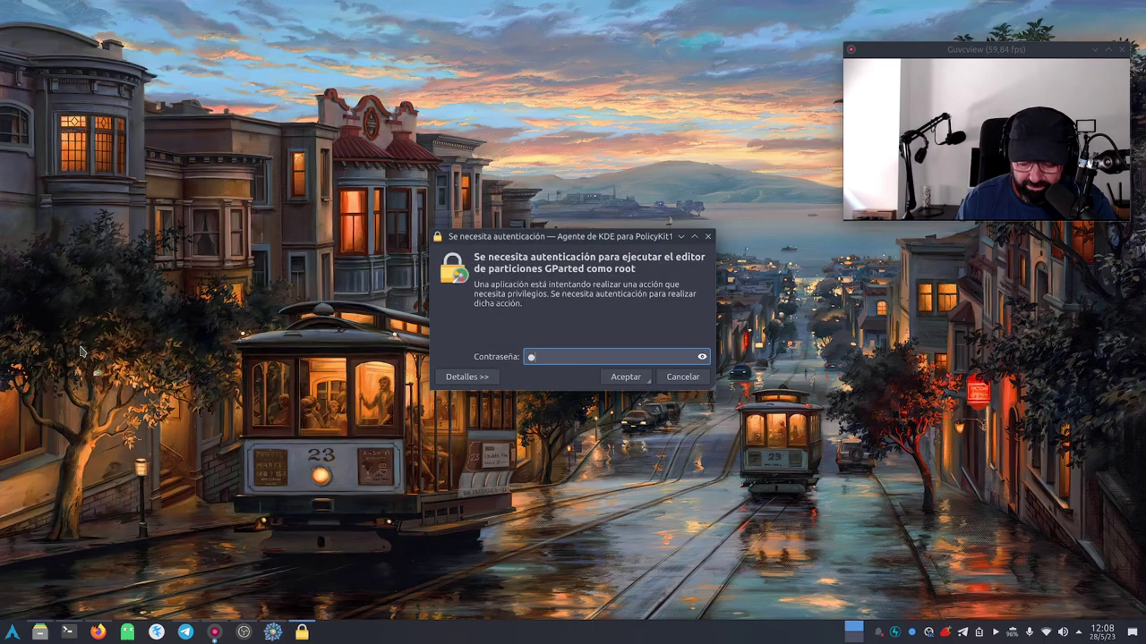
type("*********")
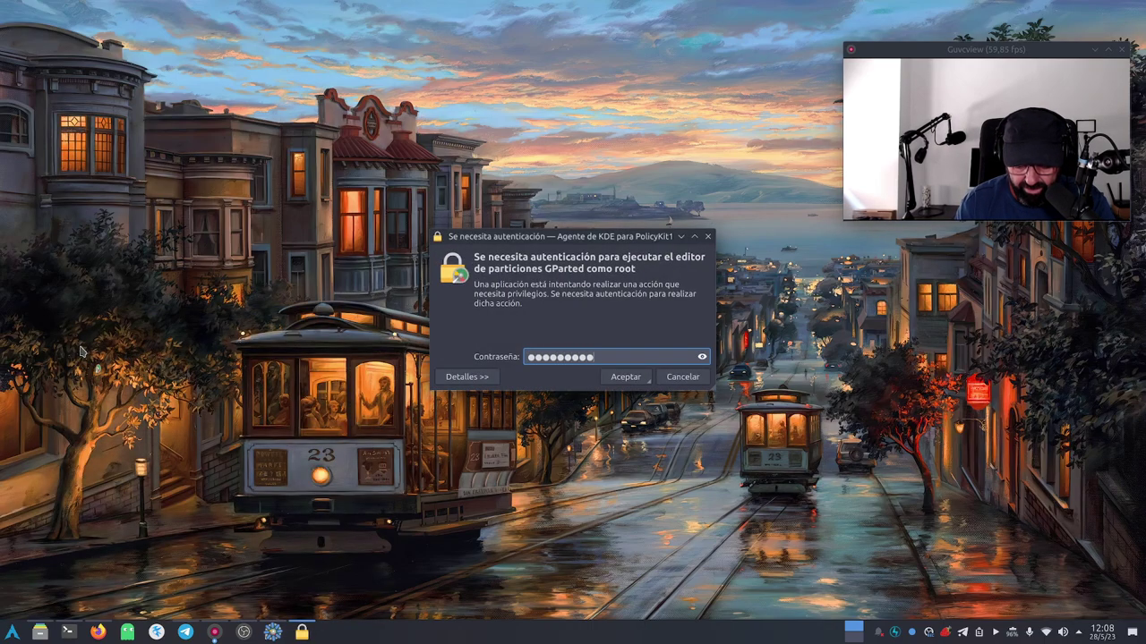
key("Return")
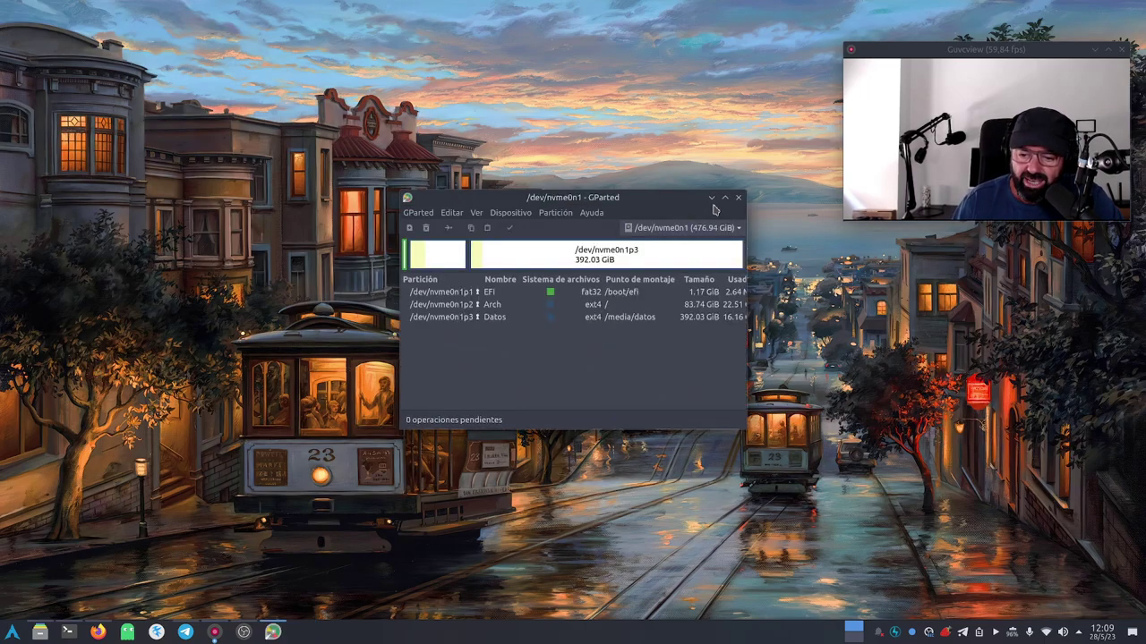
Maximize GParted, move the webcam window off the partition table, and examine the EFI, Arch and Datos partitions of /dev/nvme0n1.
left_click(725, 200)
left_click_drag(966, 116, 895, 385)
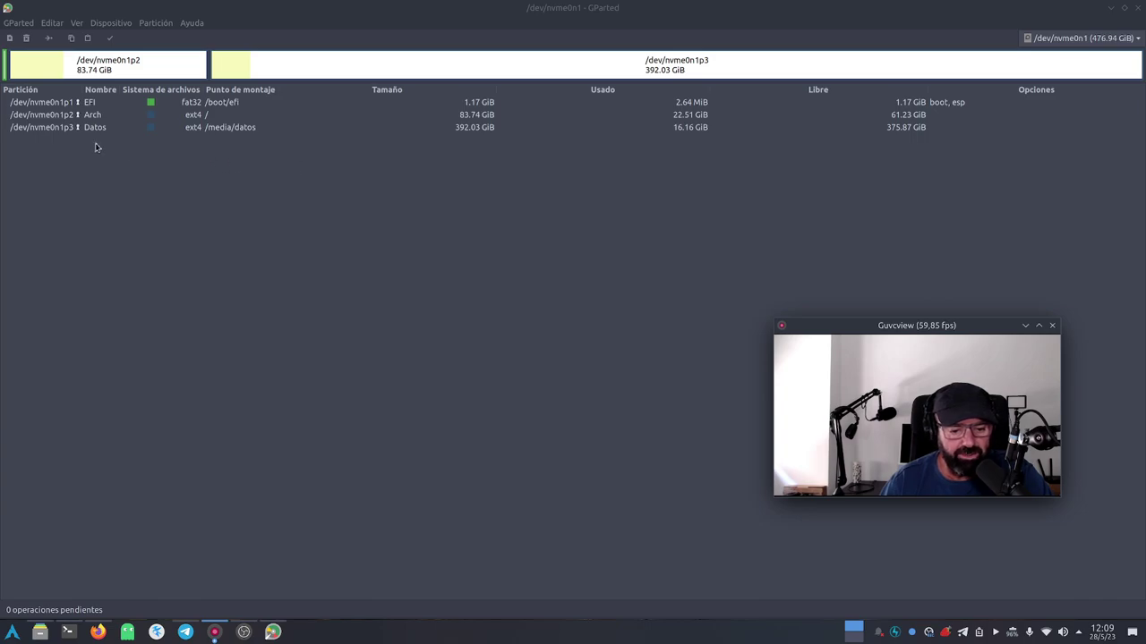
left_click(238, 101)
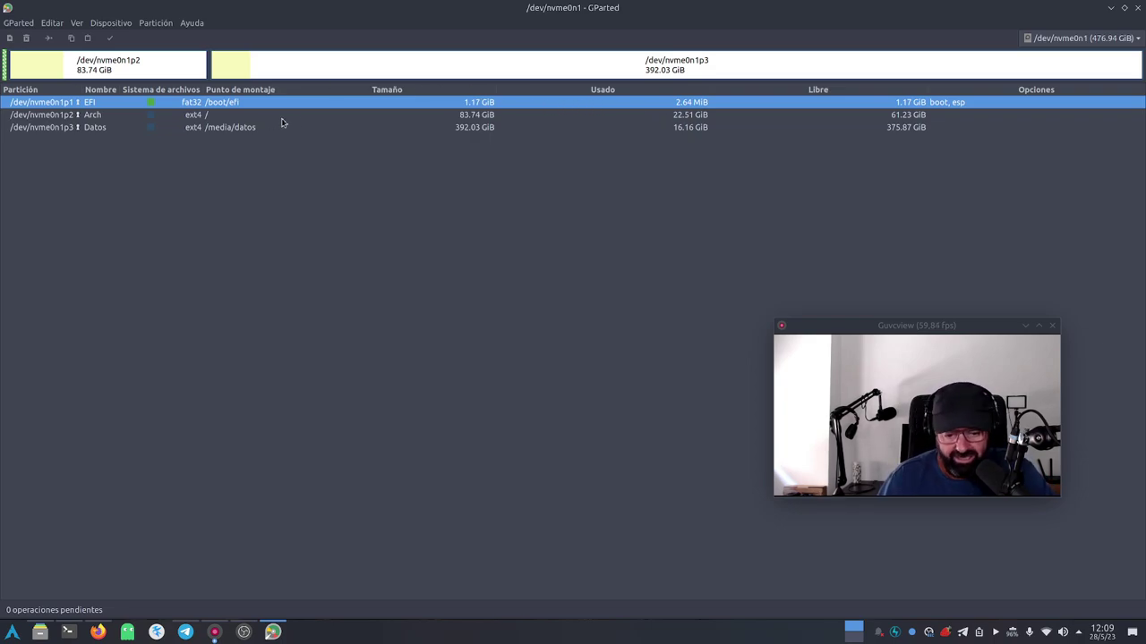
left_click(106, 119)
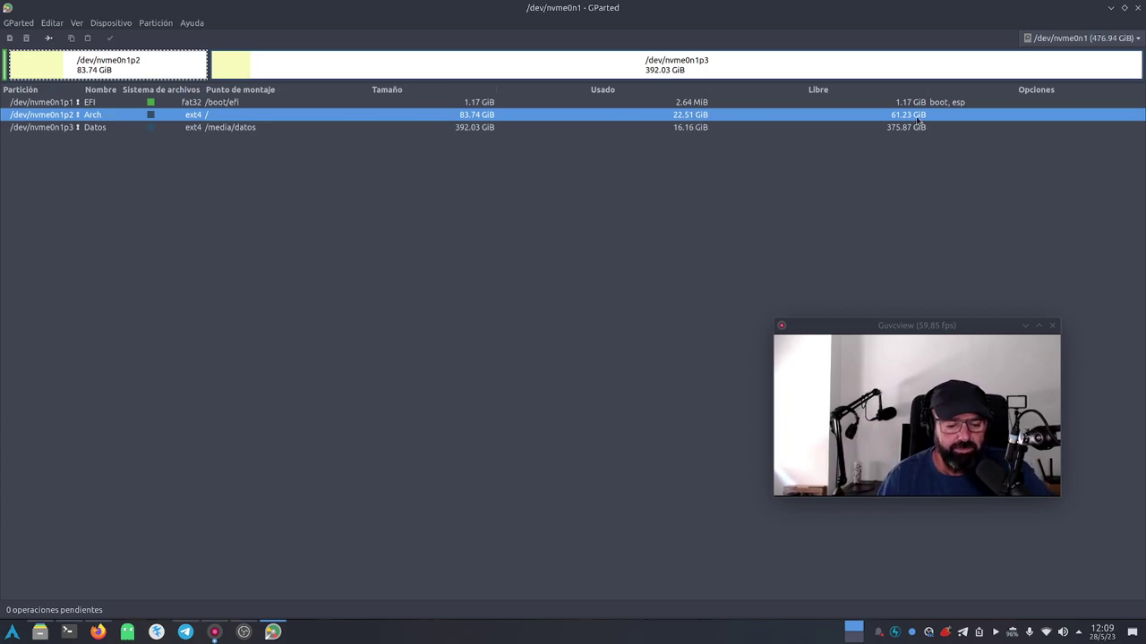
left_click(266, 133)
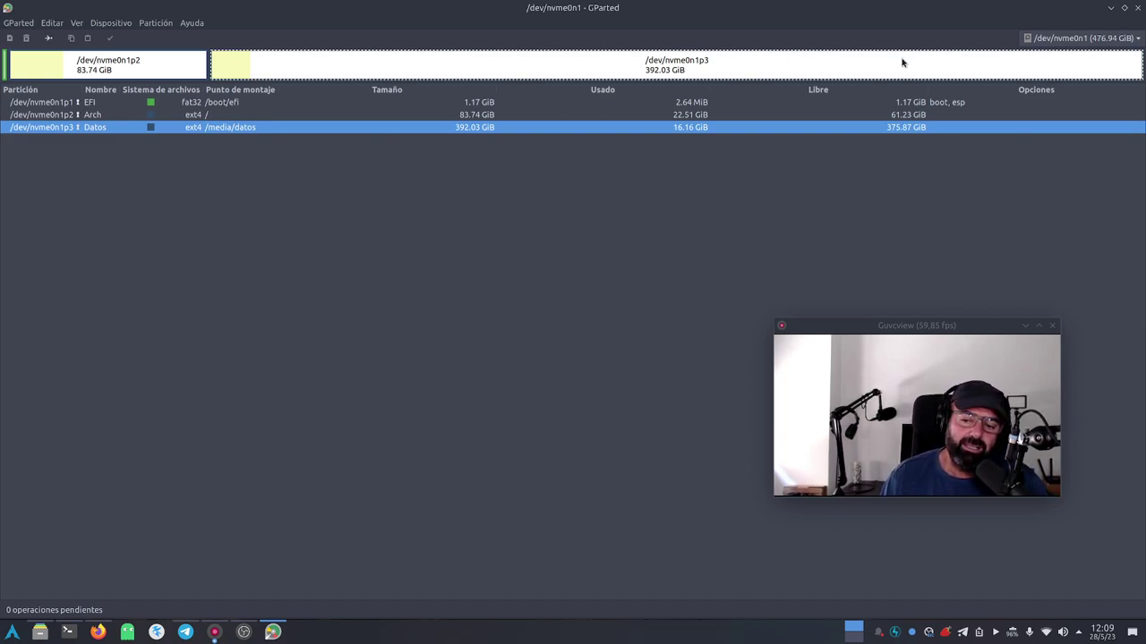
Switch to the /dev/nvme1n1 disk and try to create a new partition table on it, then dismiss the notice.
left_click(1038, 39)
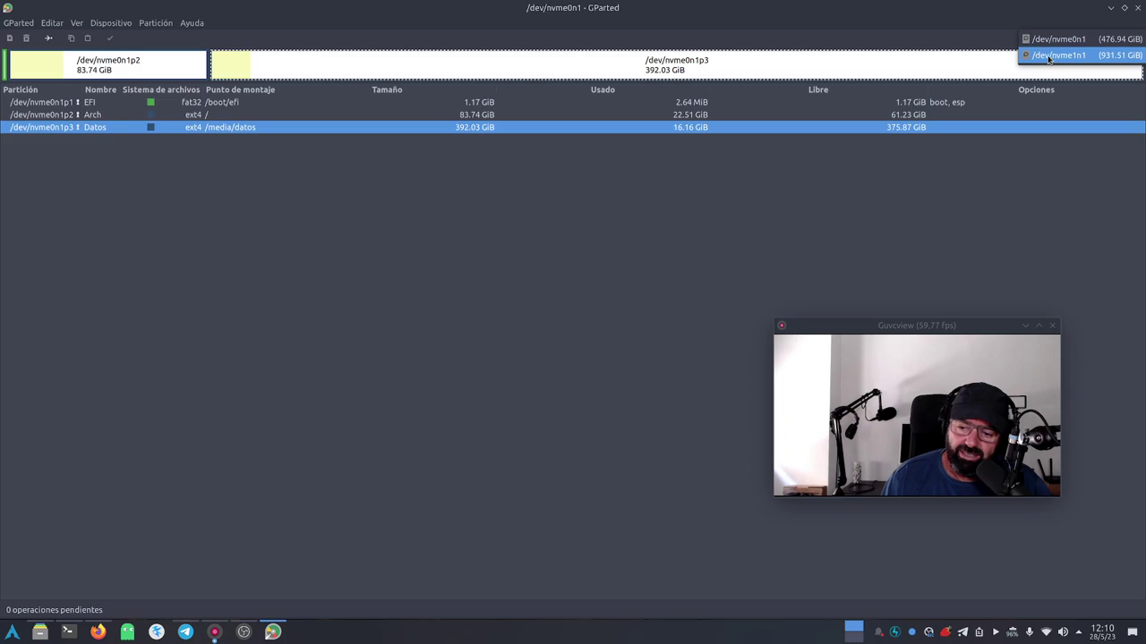
left_click(1074, 57)
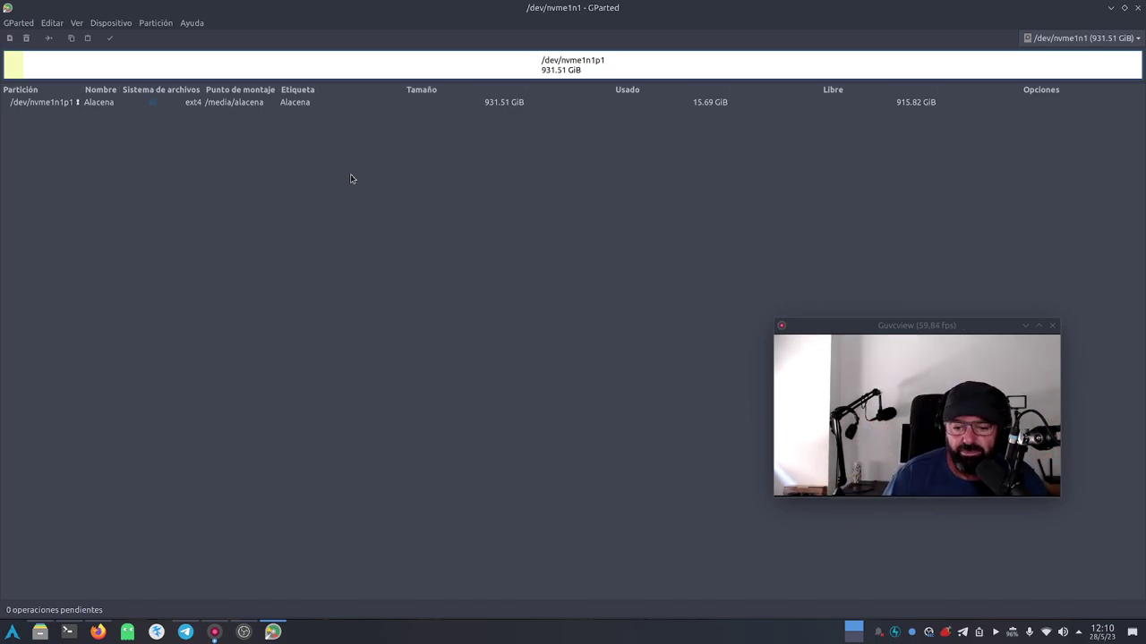
left_click(151, 23)
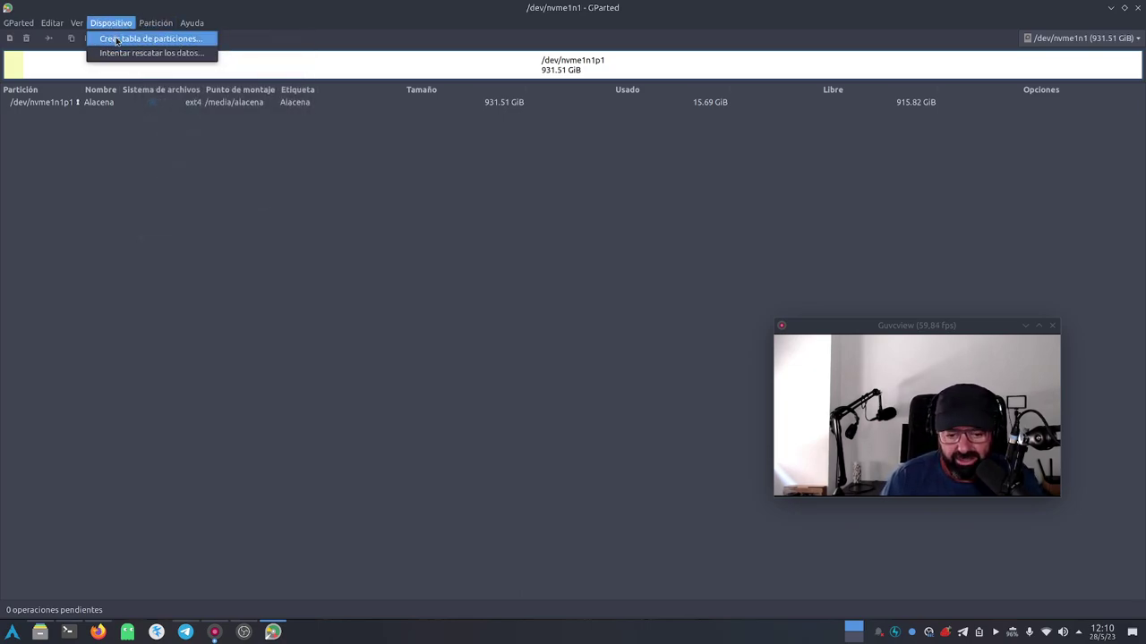
left_click(118, 40)
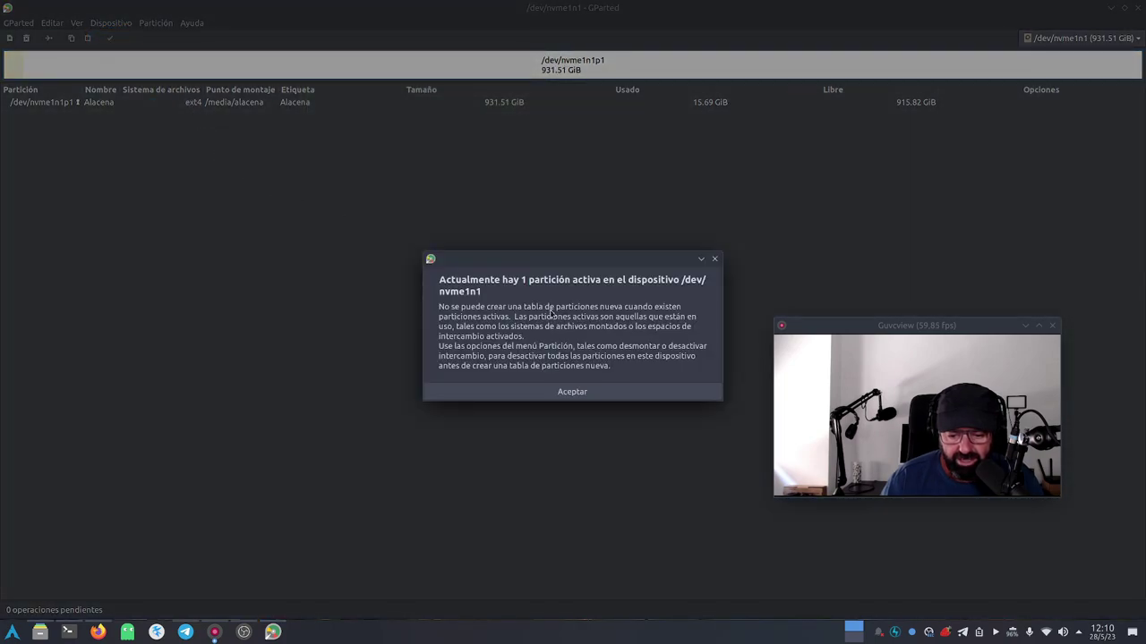
left_click(570, 395)
Show the device information for /dev/nvme1n1, widen it to read the partition table type, and hide it again.
left_click(130, 23)
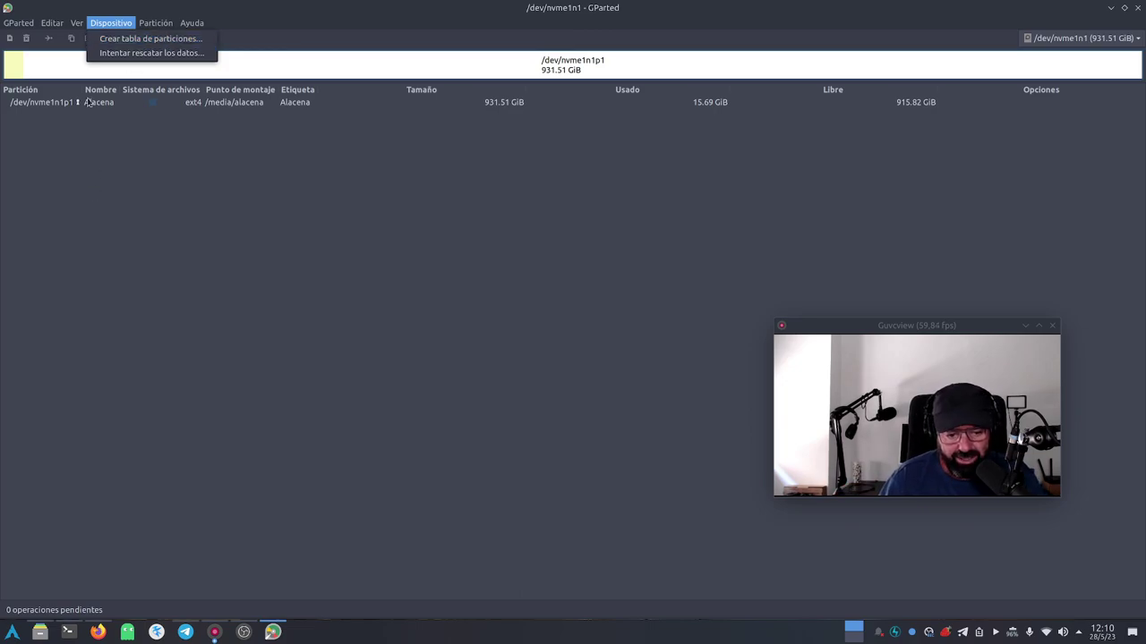
left_click(89, 39)
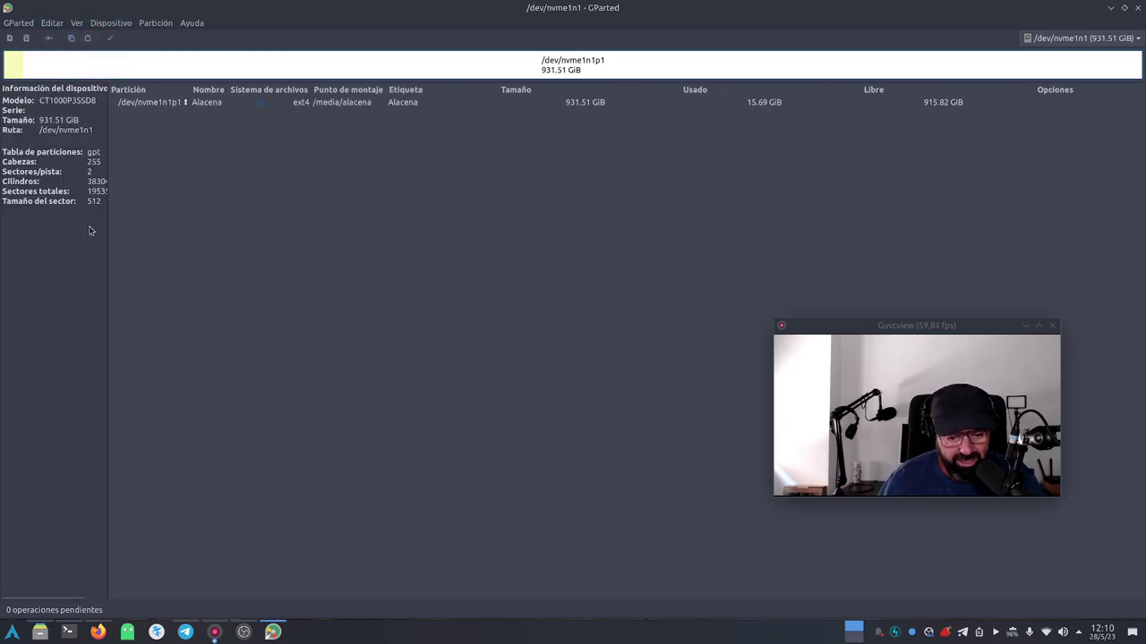
left_click_drag(109, 263, 197, 286)
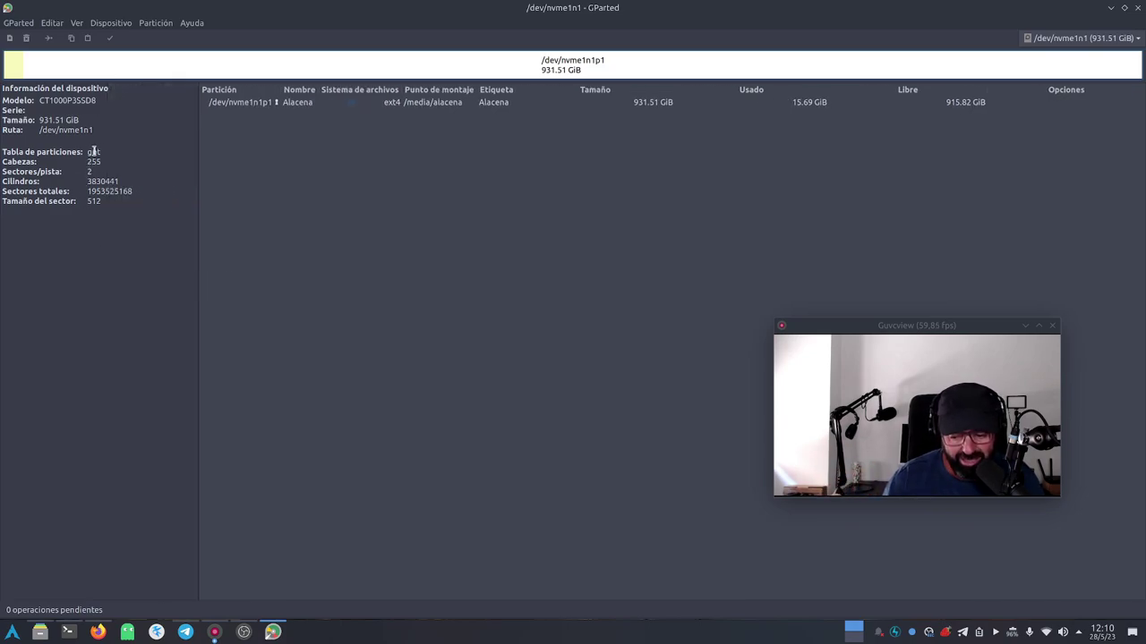
left_click(77, 22)
left_click(99, 40)
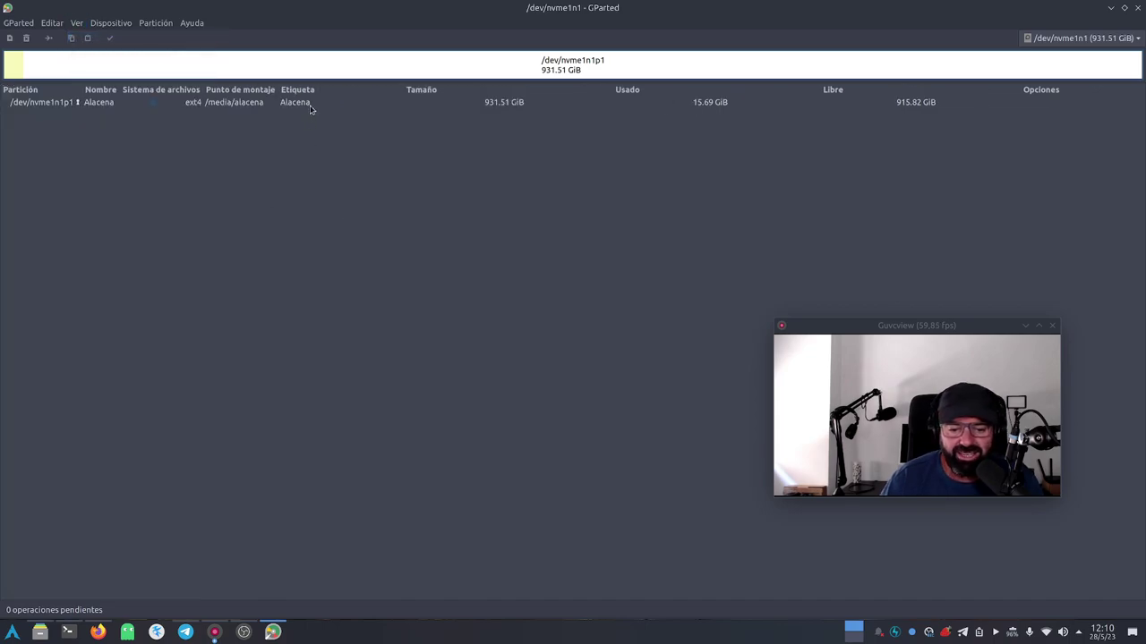
Unmount the Alacena partition /dev/nvme1n1p1.
left_click(350, 69)
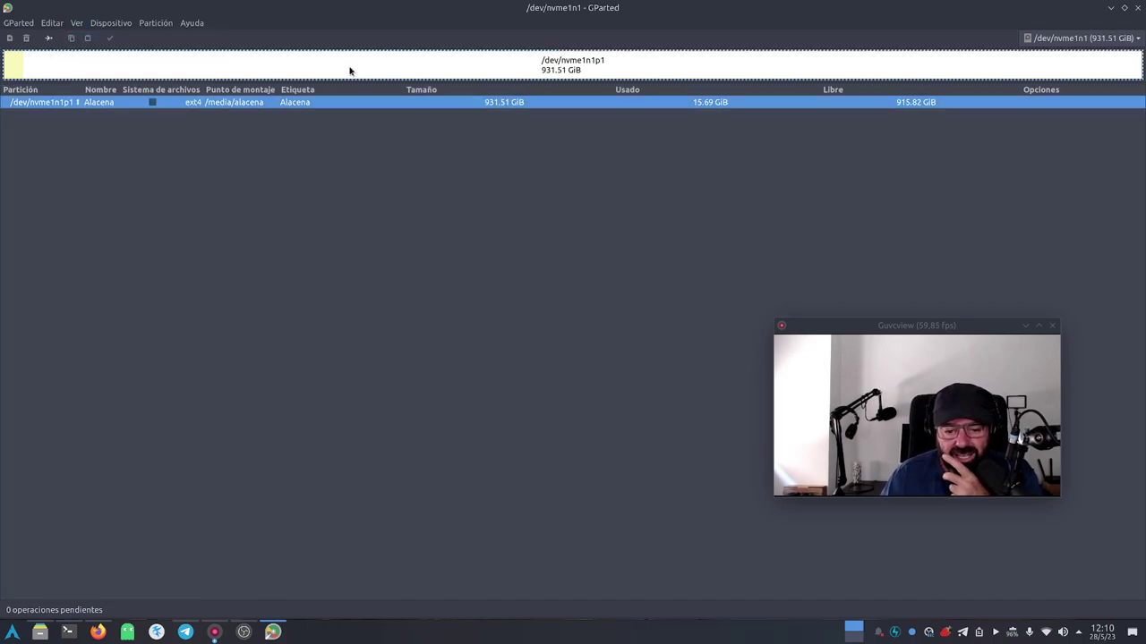
right_click(351, 70)
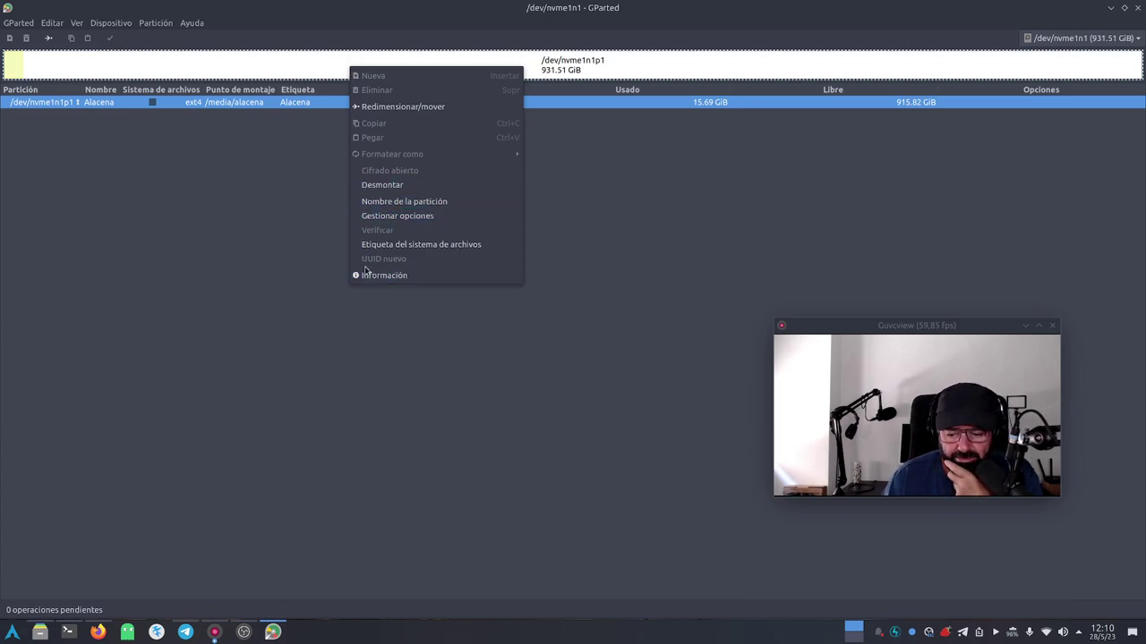
left_click(406, 184)
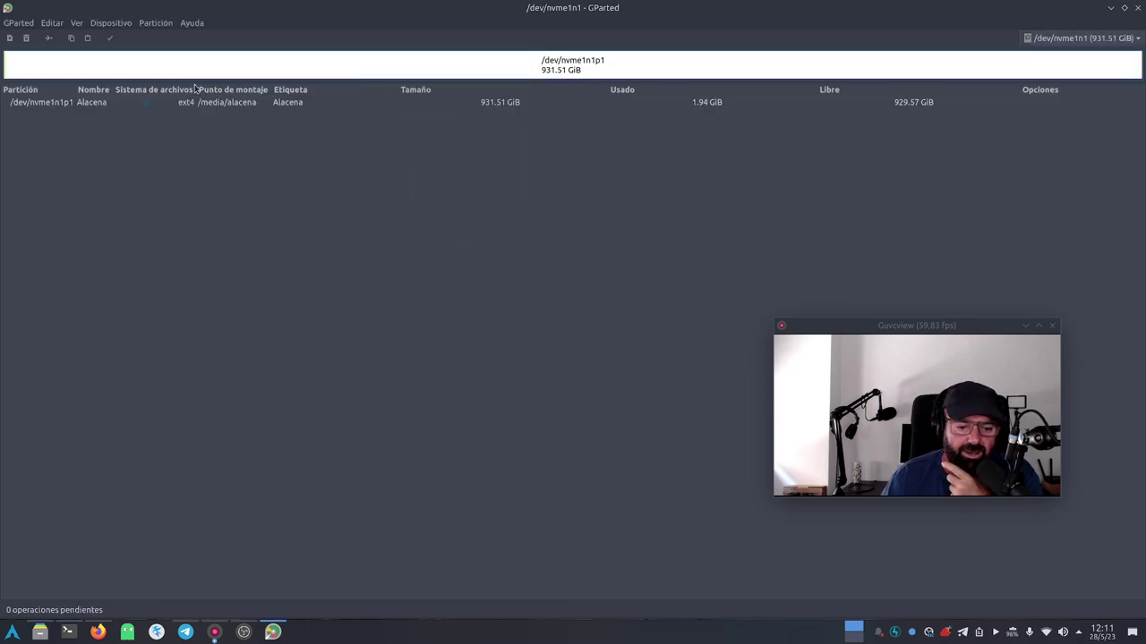
Review the partition table types offered for /dev/nvme1n1, cancel the table creation, and look over the actions available for the Alacena partition.
left_click(104, 25)
left_click(136, 40)
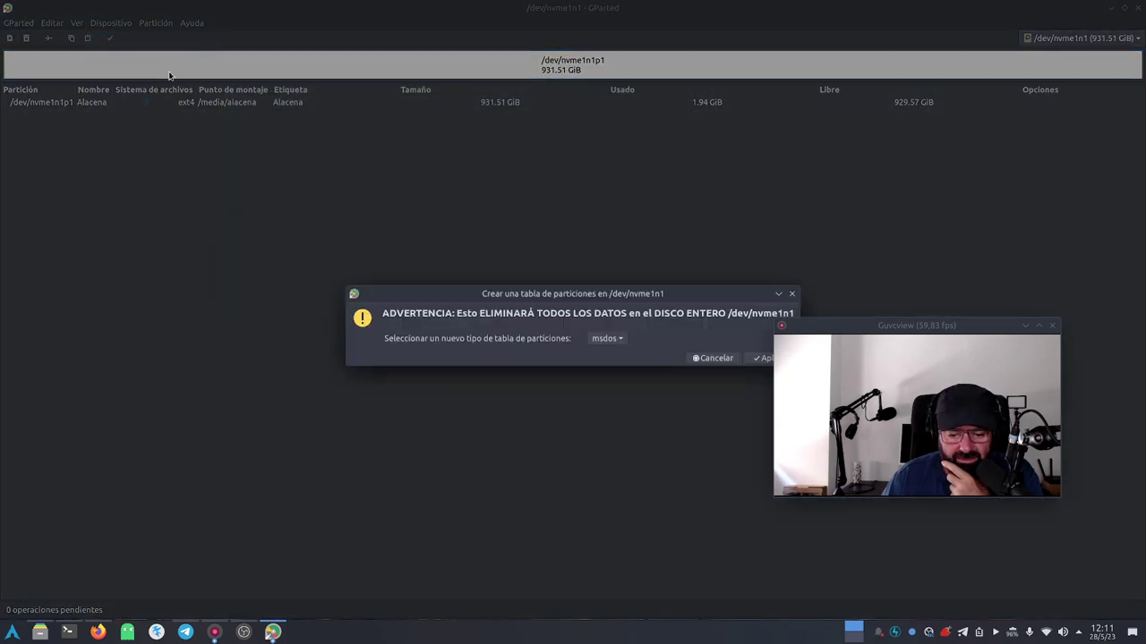
left_click_drag(573, 296, 371, 203)
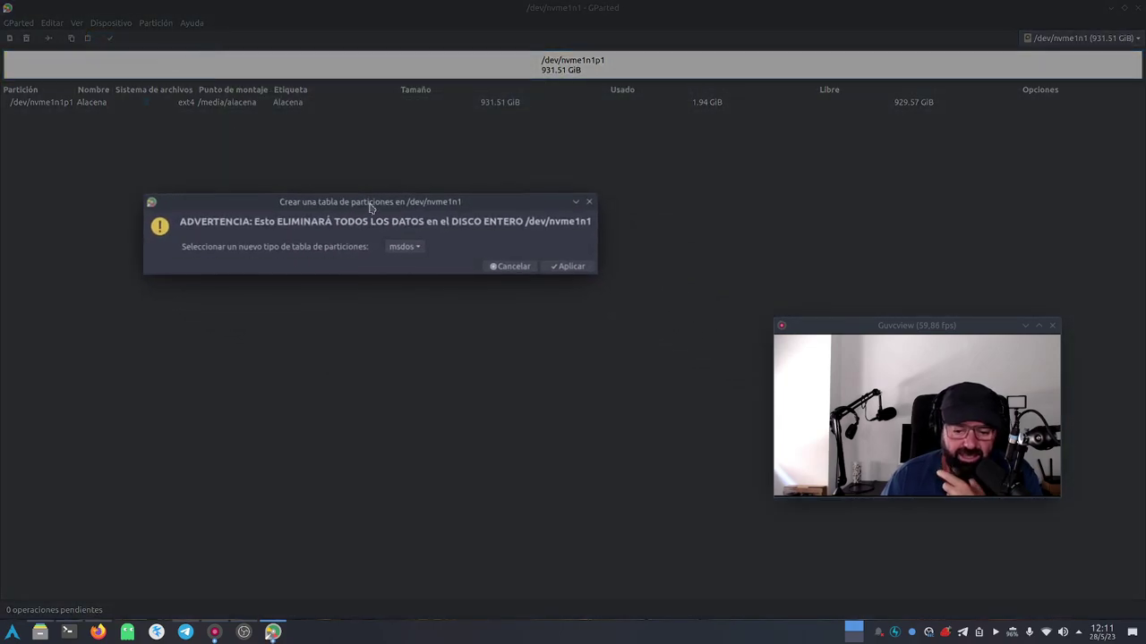
left_click(405, 247)
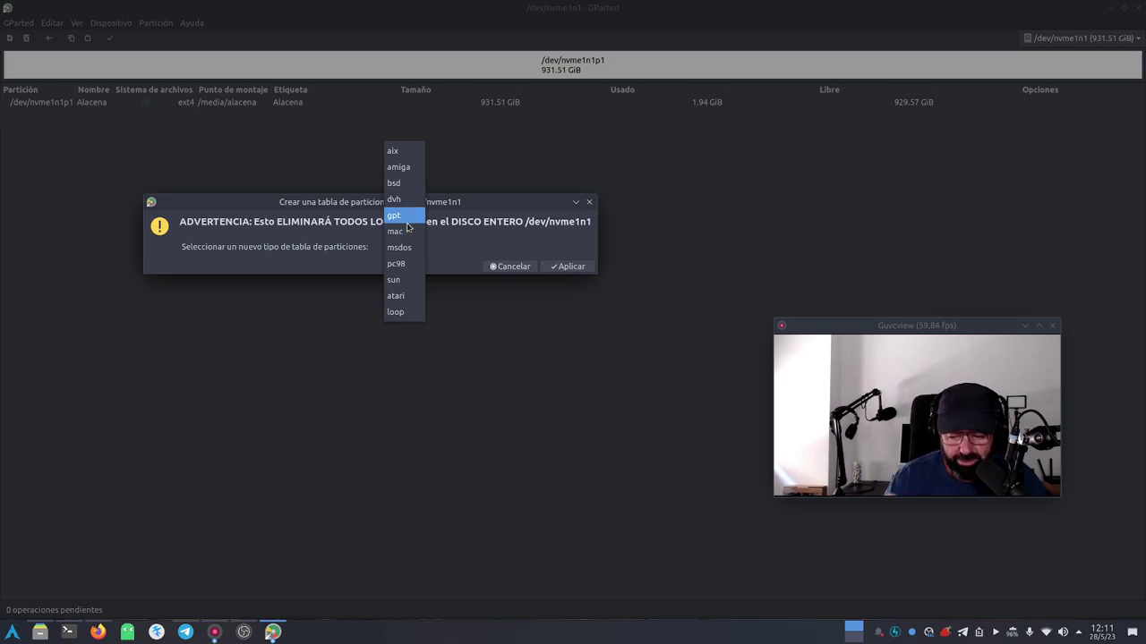
left_click(516, 271)
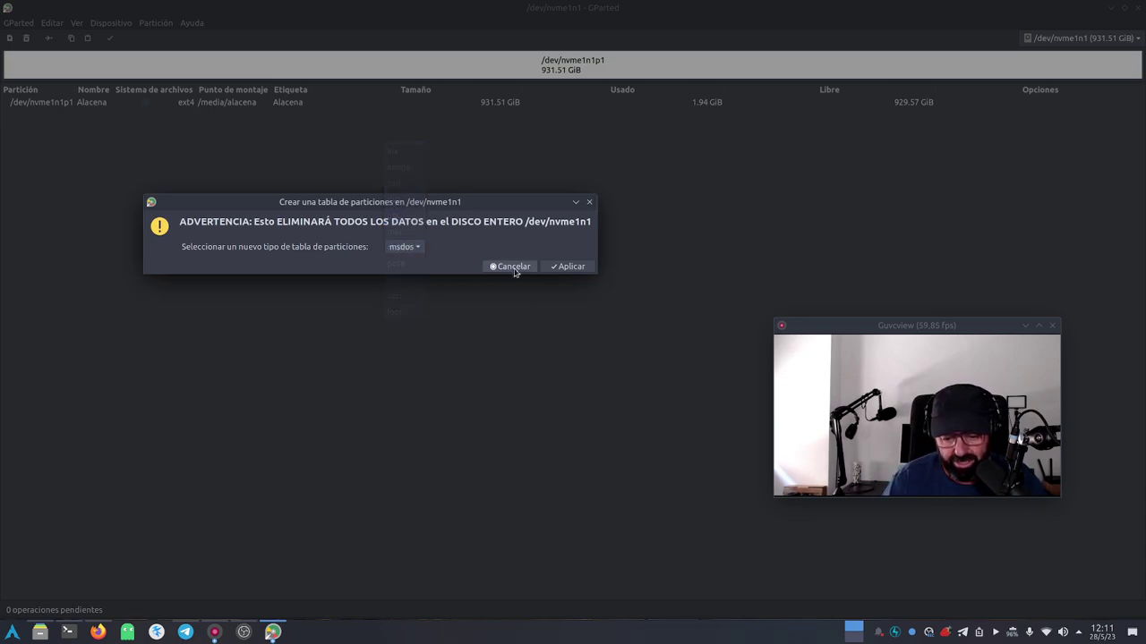
left_click(510, 267)
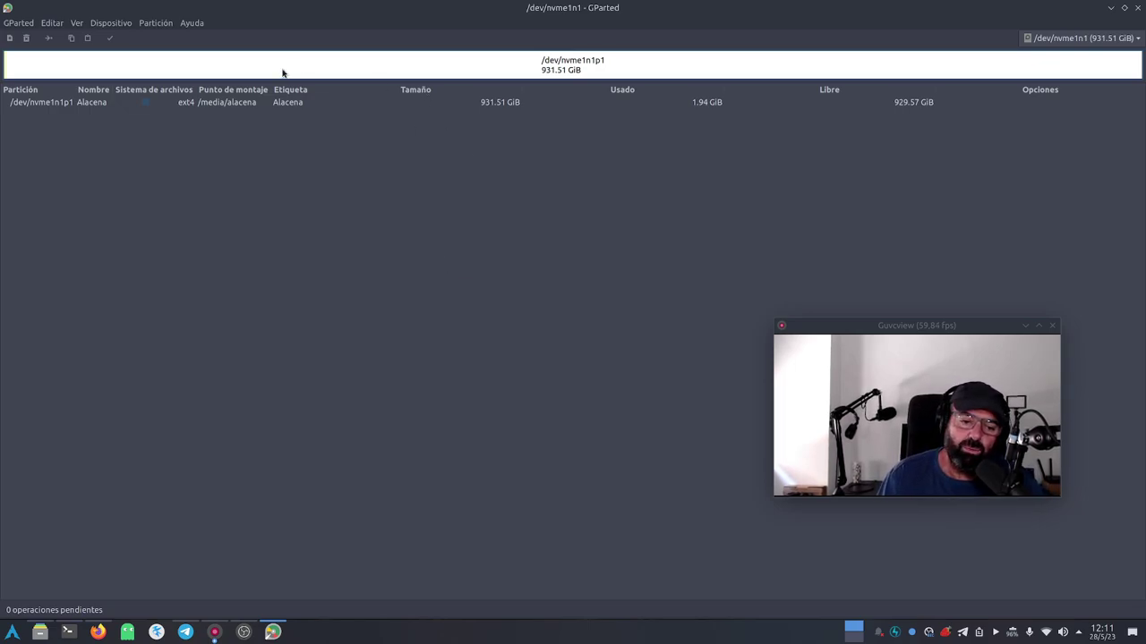
right_click(609, 61)
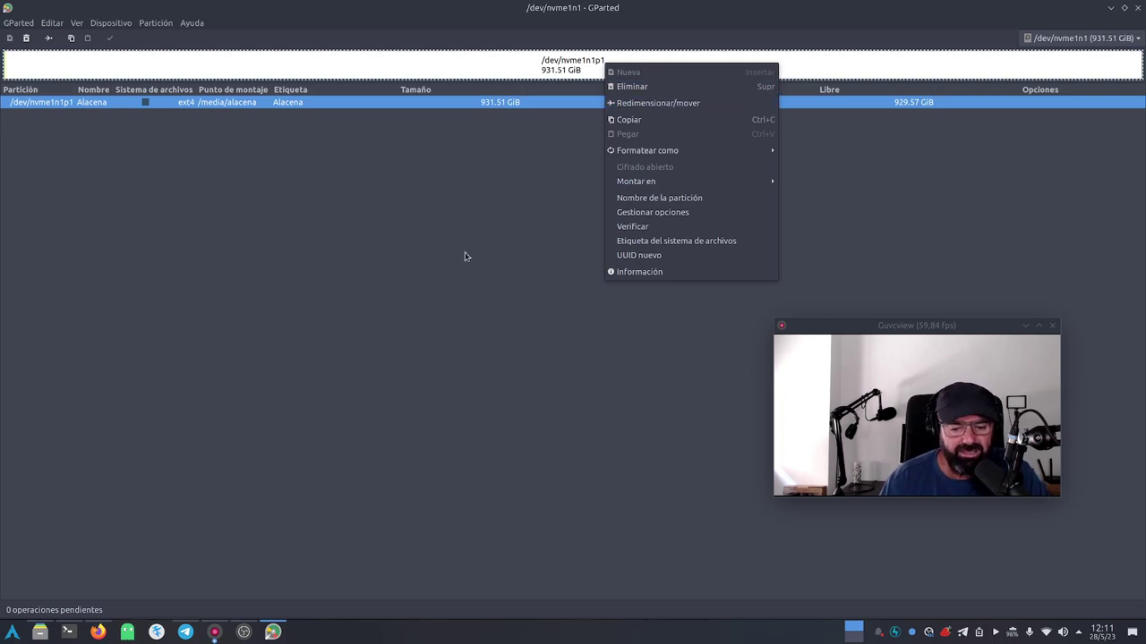
left_click(436, 267)
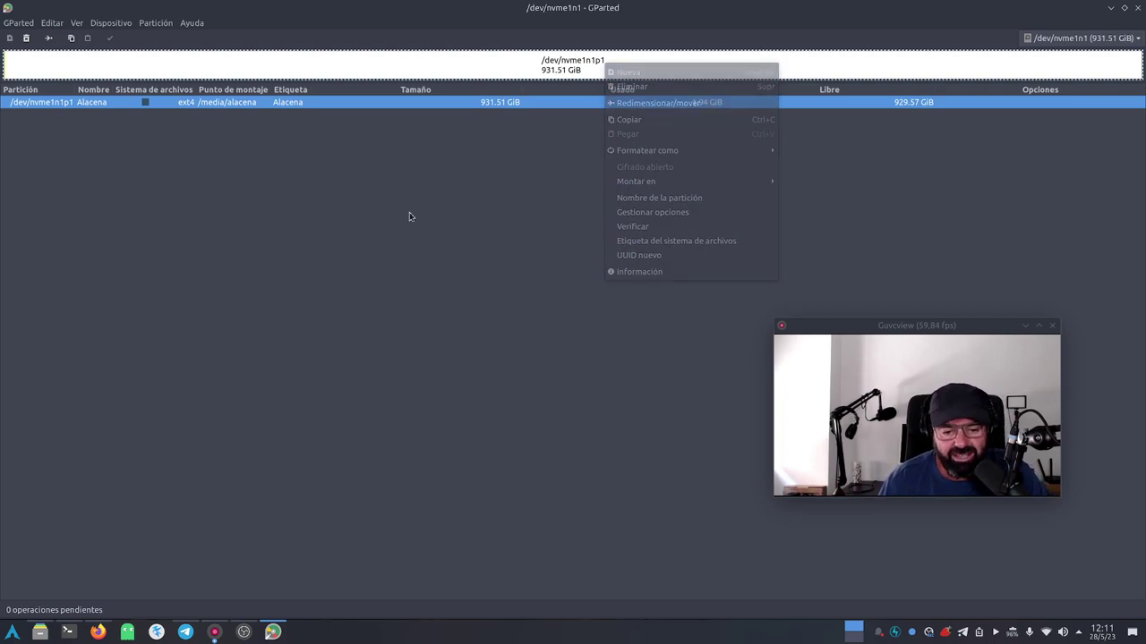
Switch to Dolphin to examine the Alacena, Datos and Arch entries among the devices, then close the file manager.
left_click(39, 632)
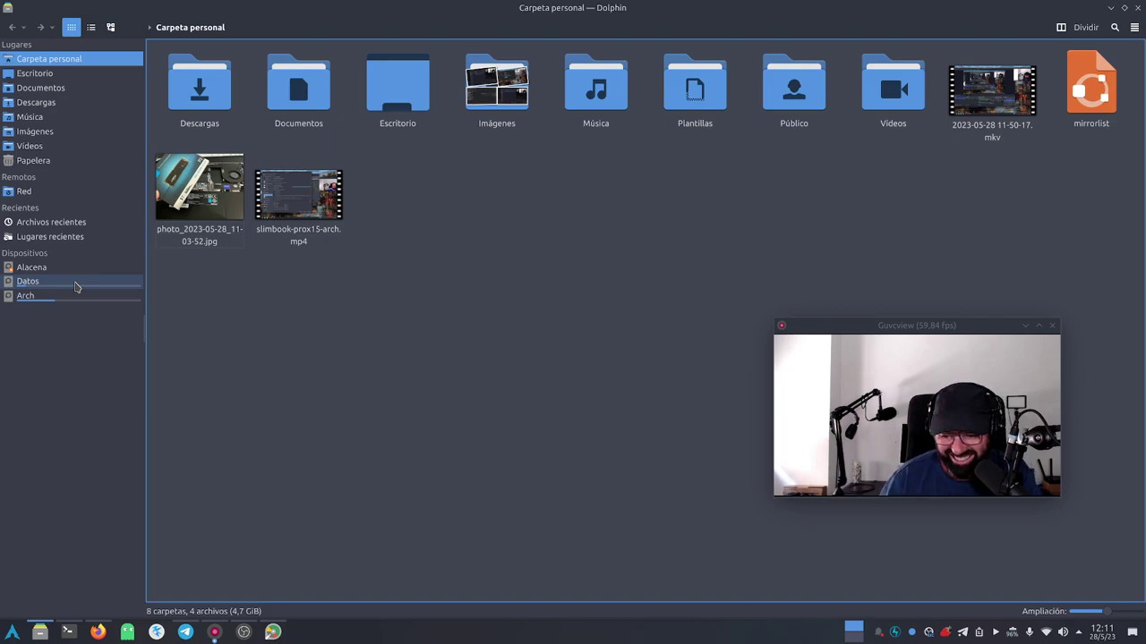
left_click(1138, 8)
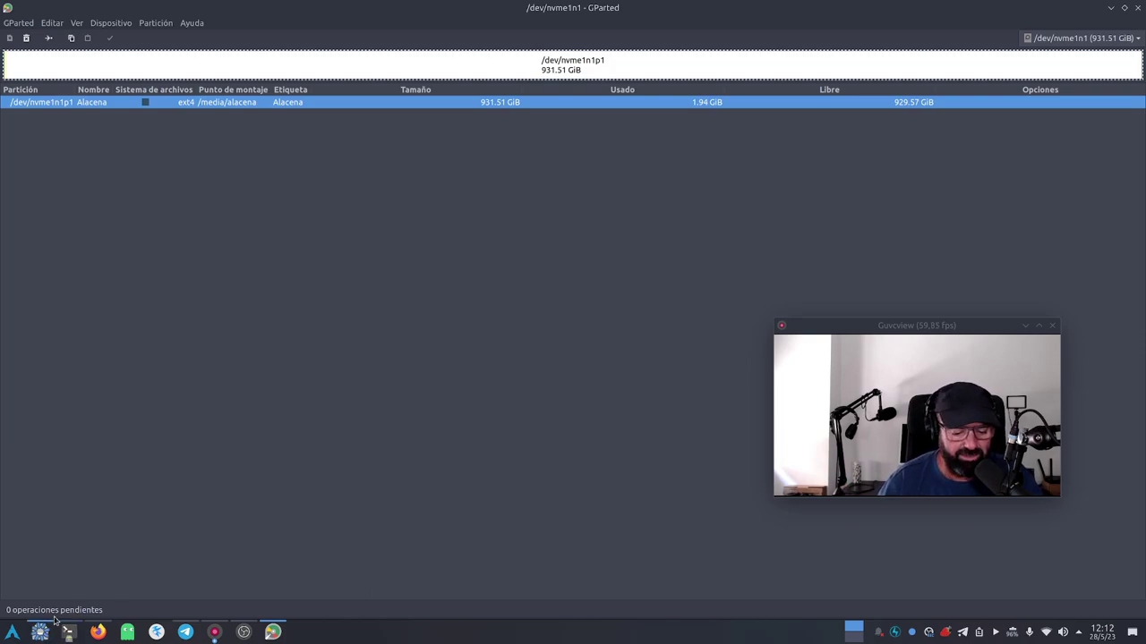
left_click(49, 628)
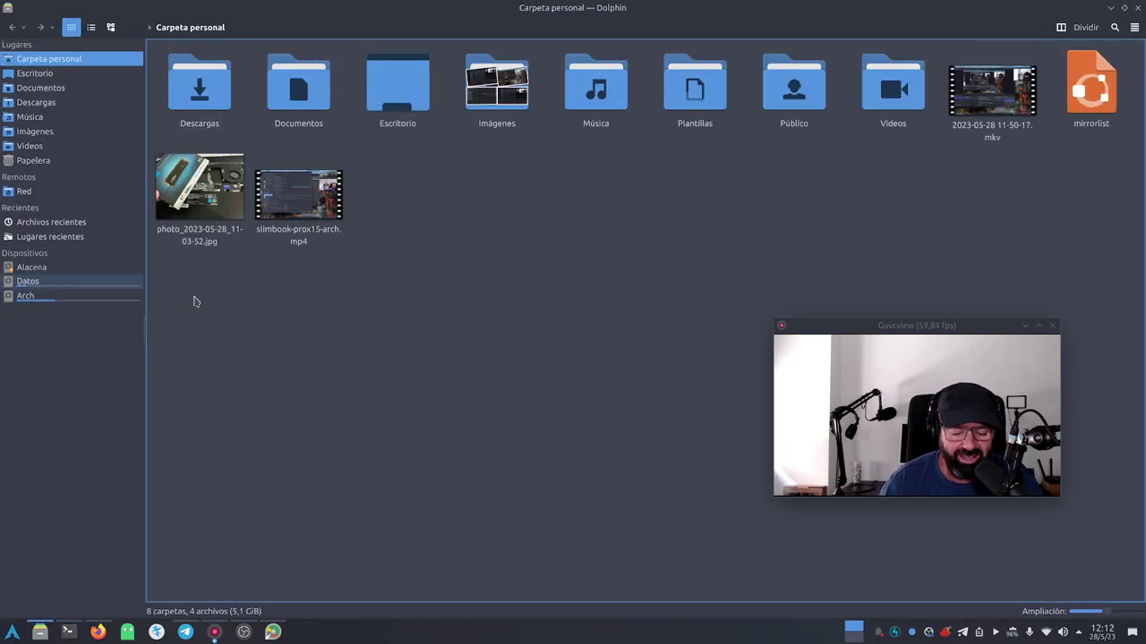
left_click(1137, 7)
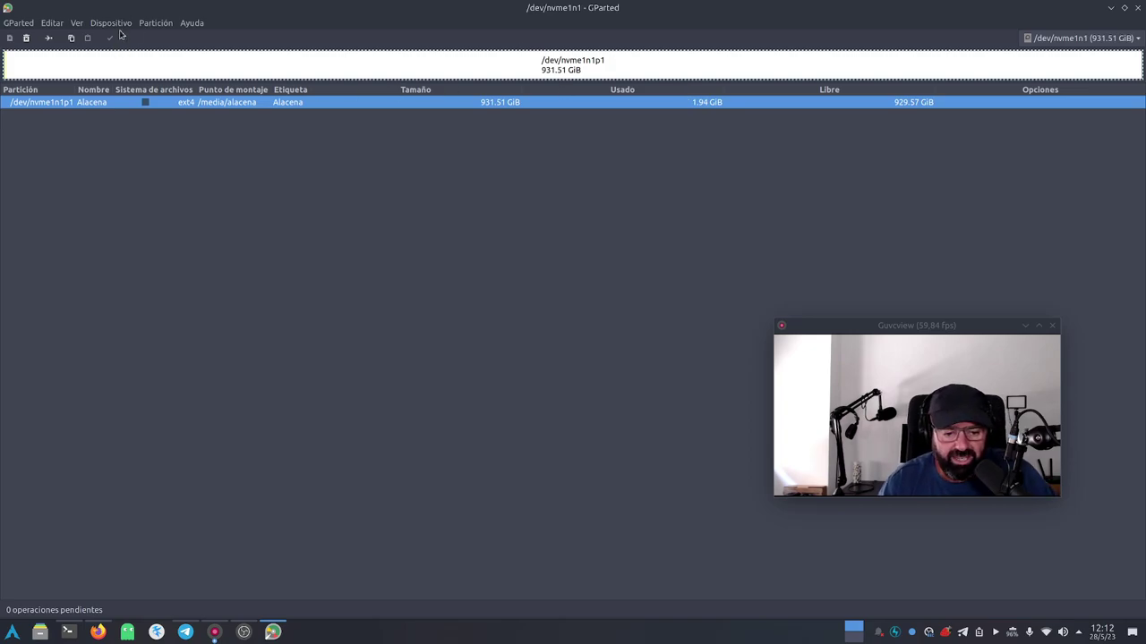
Show the information for partition /dev/nvme1n1p1, then move and enlarge its dialog so the UUID is readable.
right_click(277, 65)
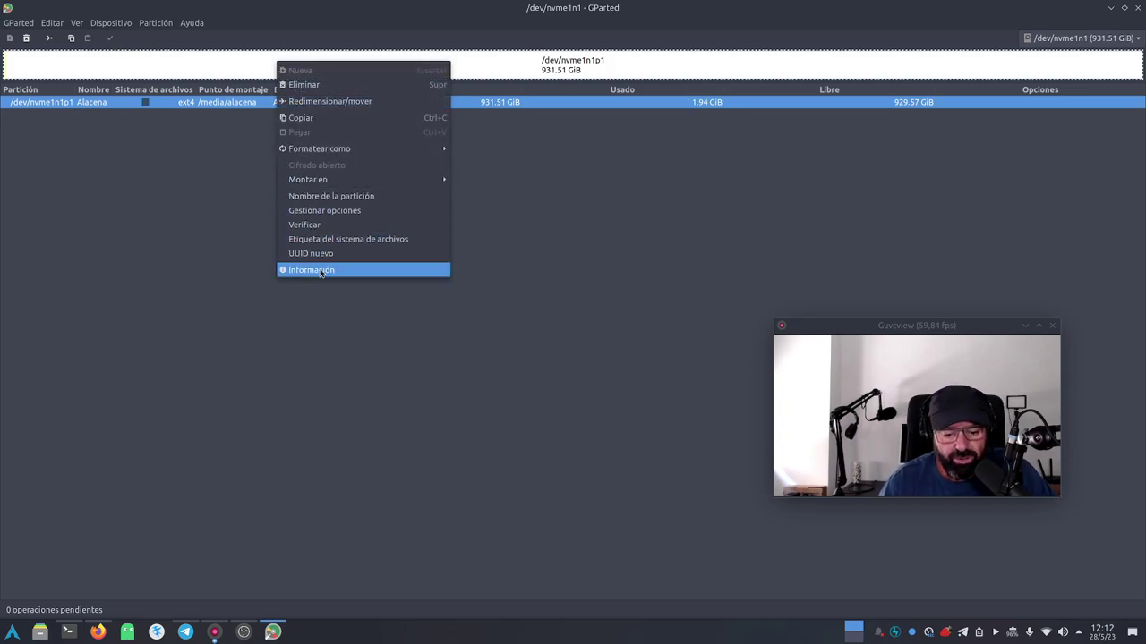
left_click(320, 272)
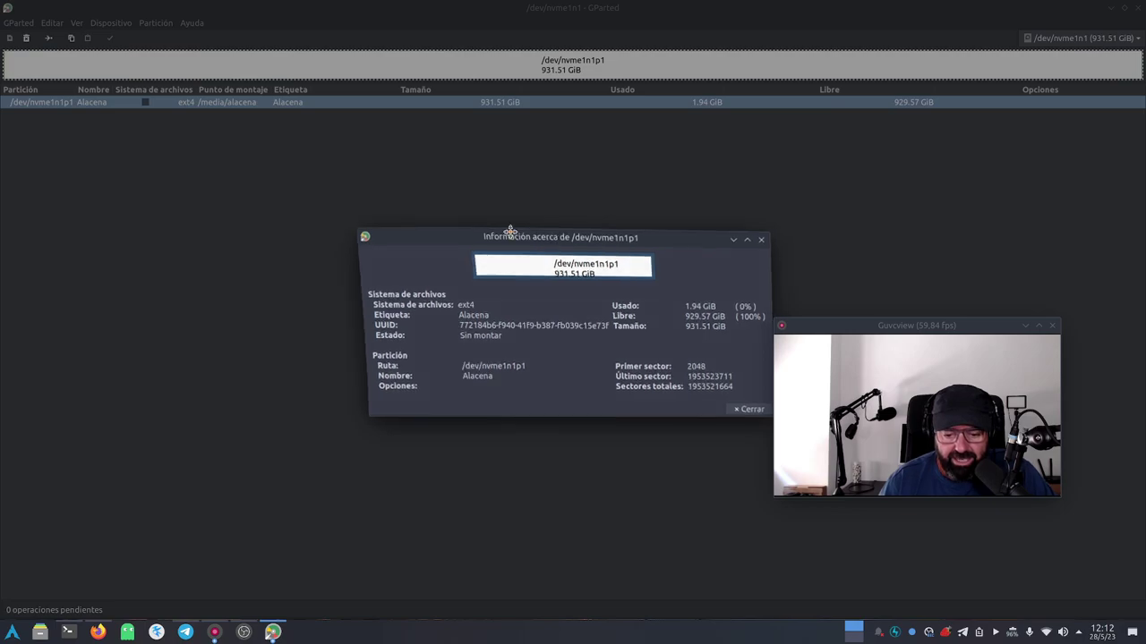
left_click_drag(522, 236, 231, 156)
left_click_drag(488, 328, 548, 392)
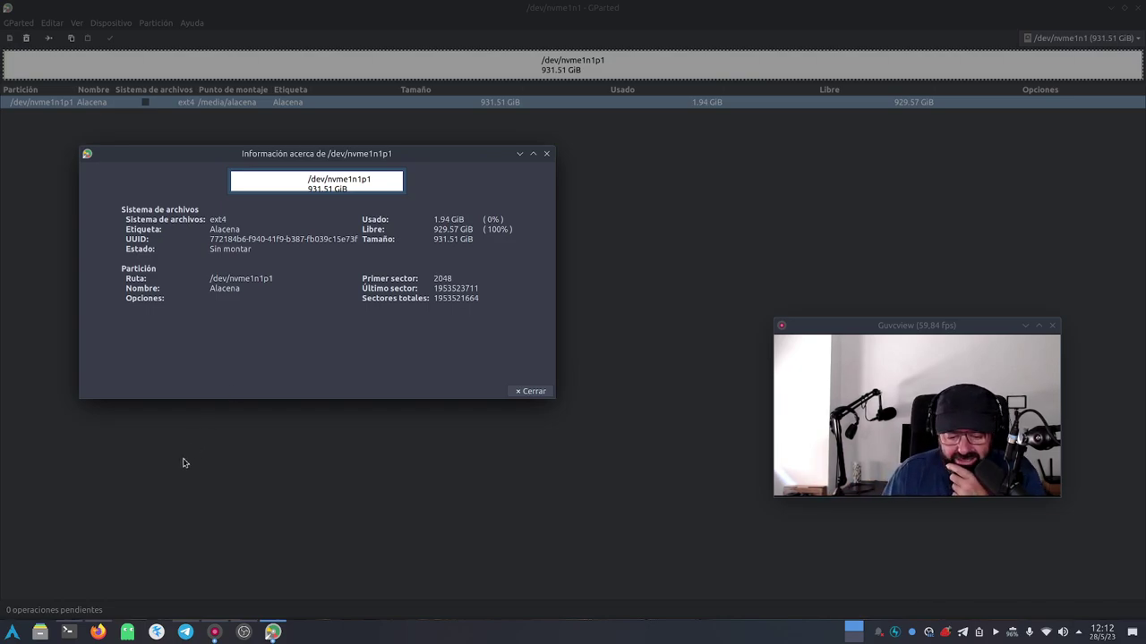
Switch to Konsole, shrink its window, and arrange it and the webcam window so the partition's UUID stays in view.
left_click(68, 632)
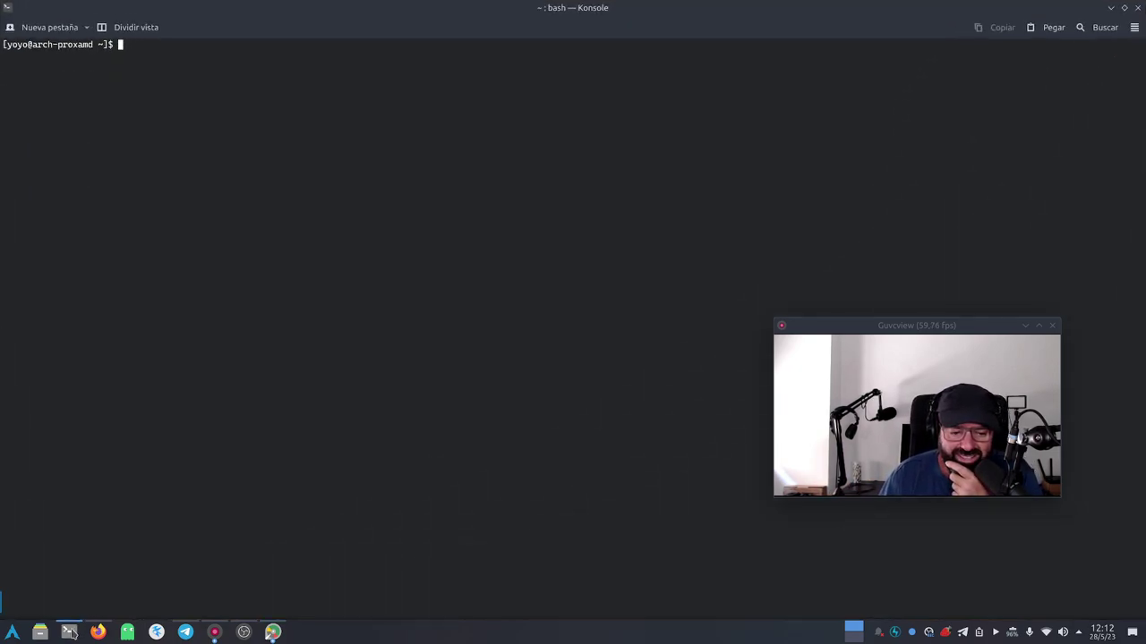
left_click(1124, 8)
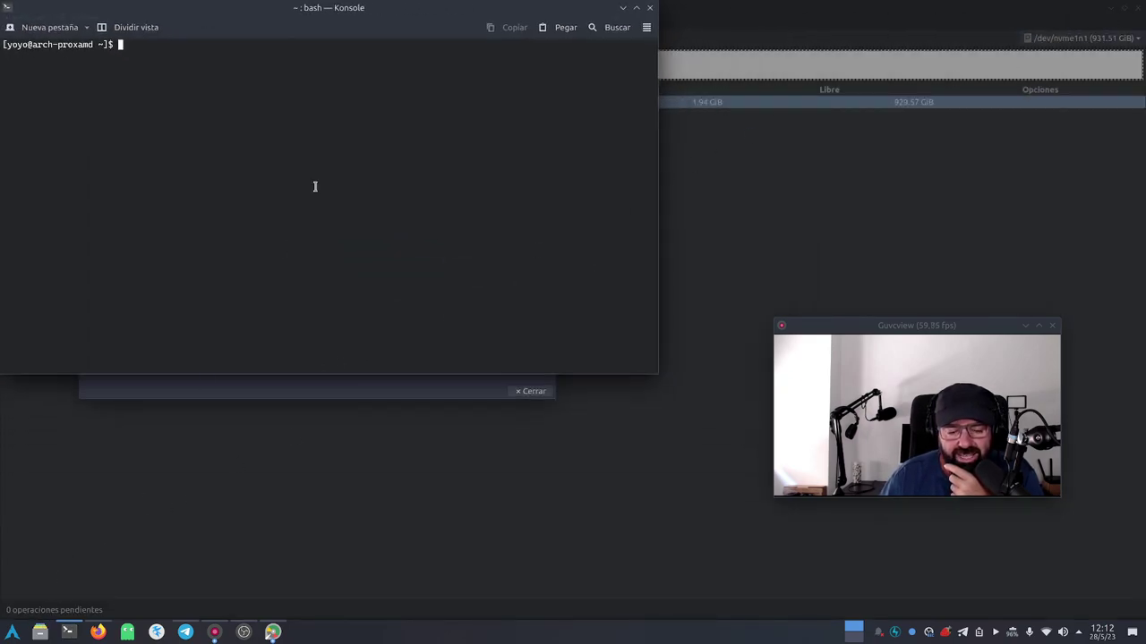
left_click_drag(306, 34, 435, 332)
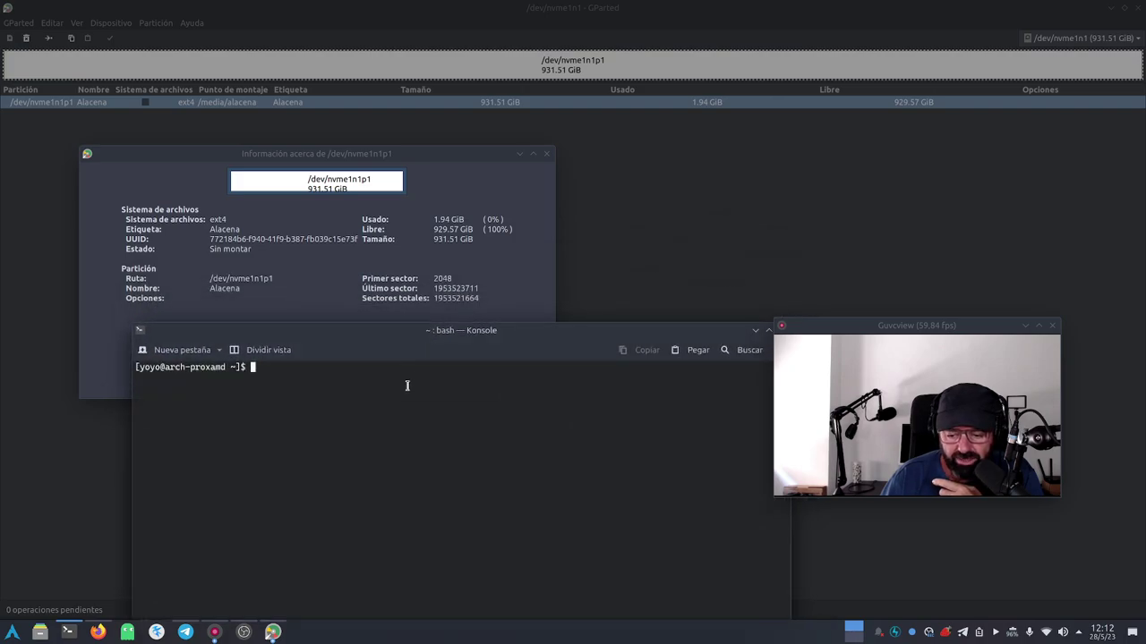
left_click_drag(834, 327, 901, 151)
left_click_drag(567, 339, 695, 361)
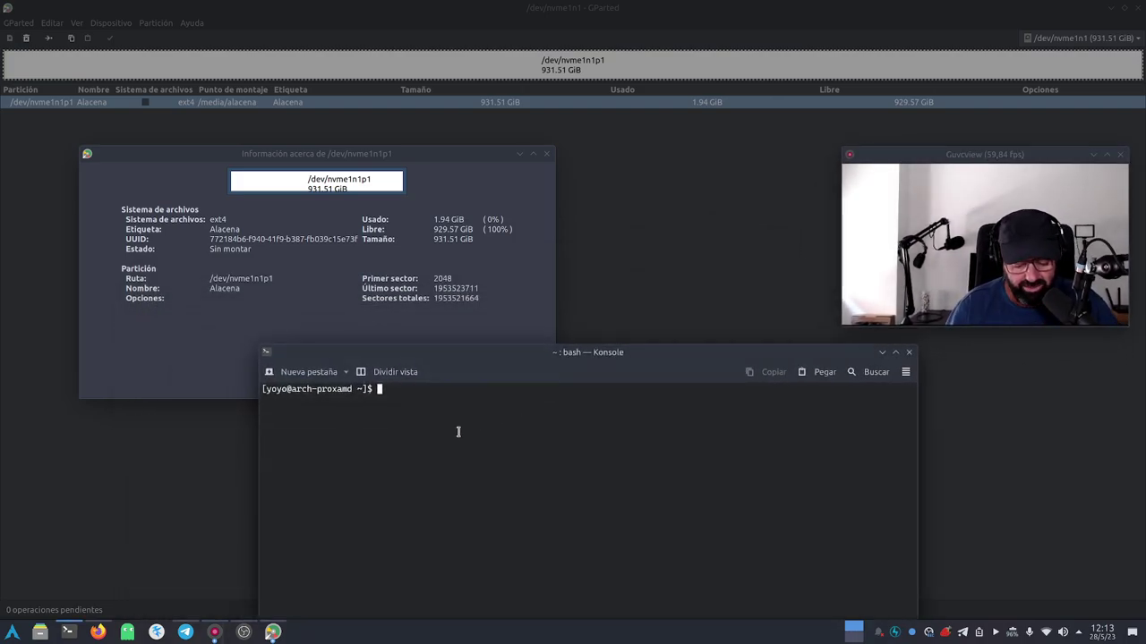
Open /etc/fstab in Geany as root by running sudo geany /etc/fstab and entering the sudo password.
type("sudo ")
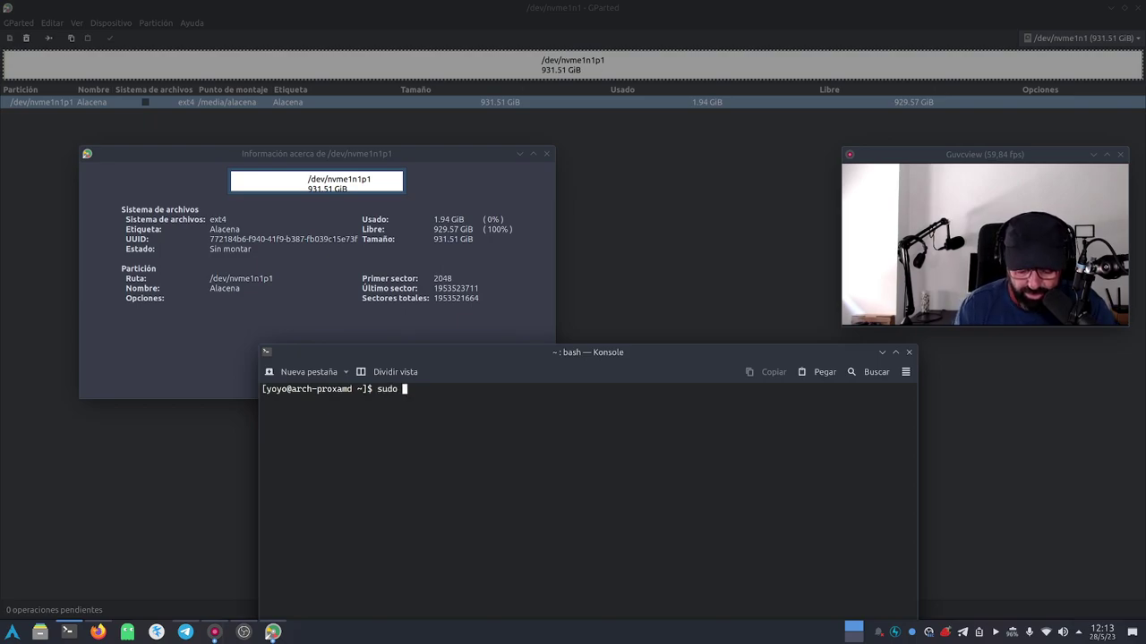
type("geany ")
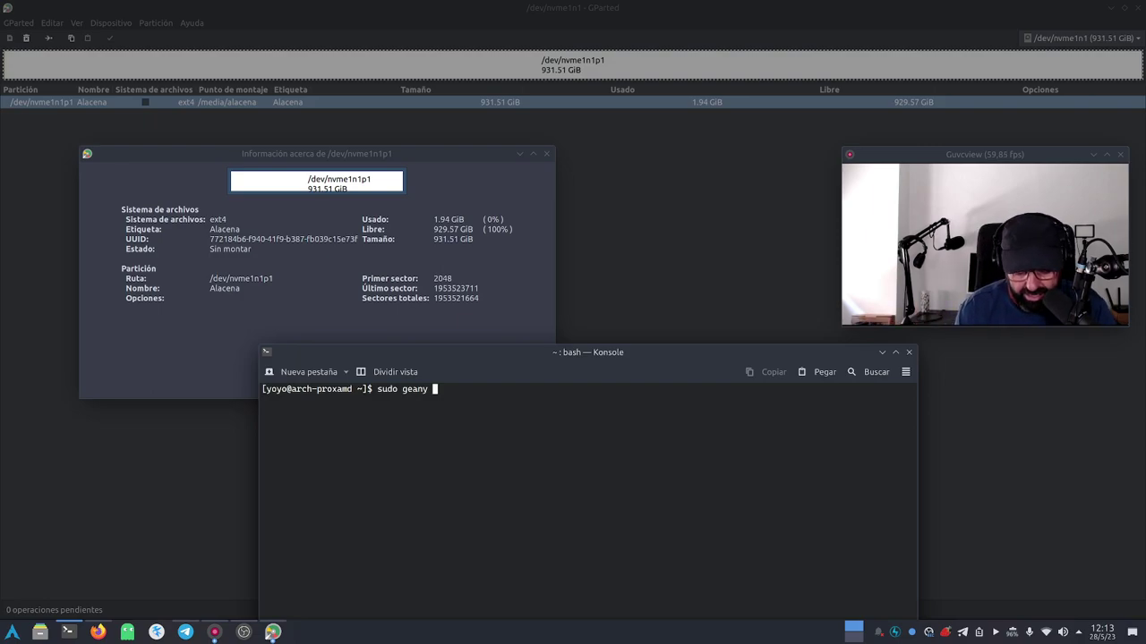
type("/e")
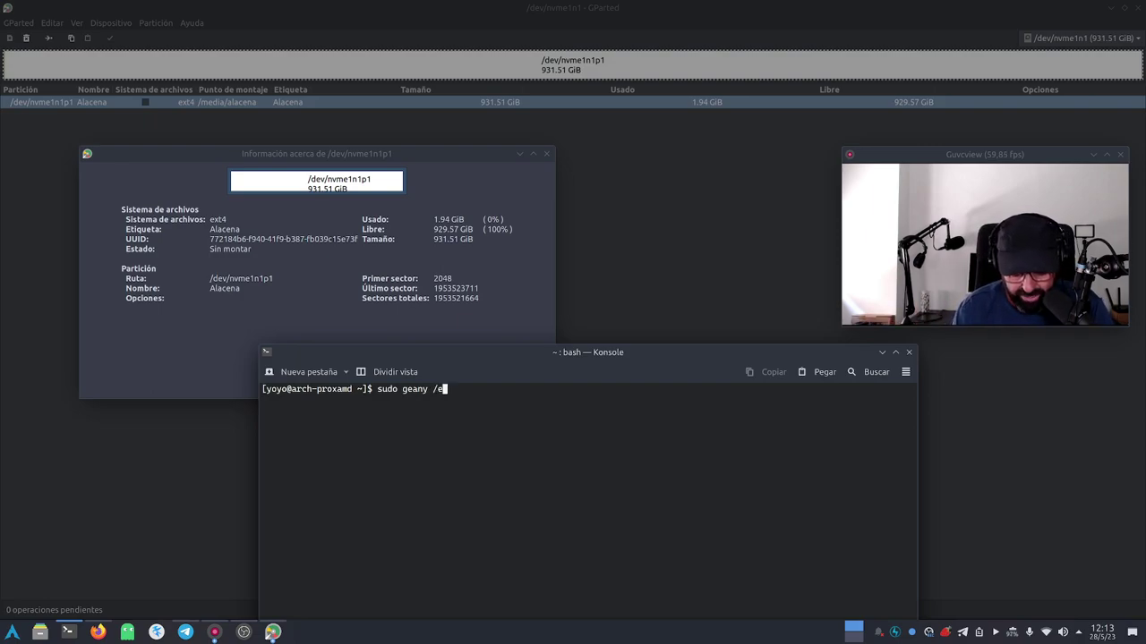
type("tc7")
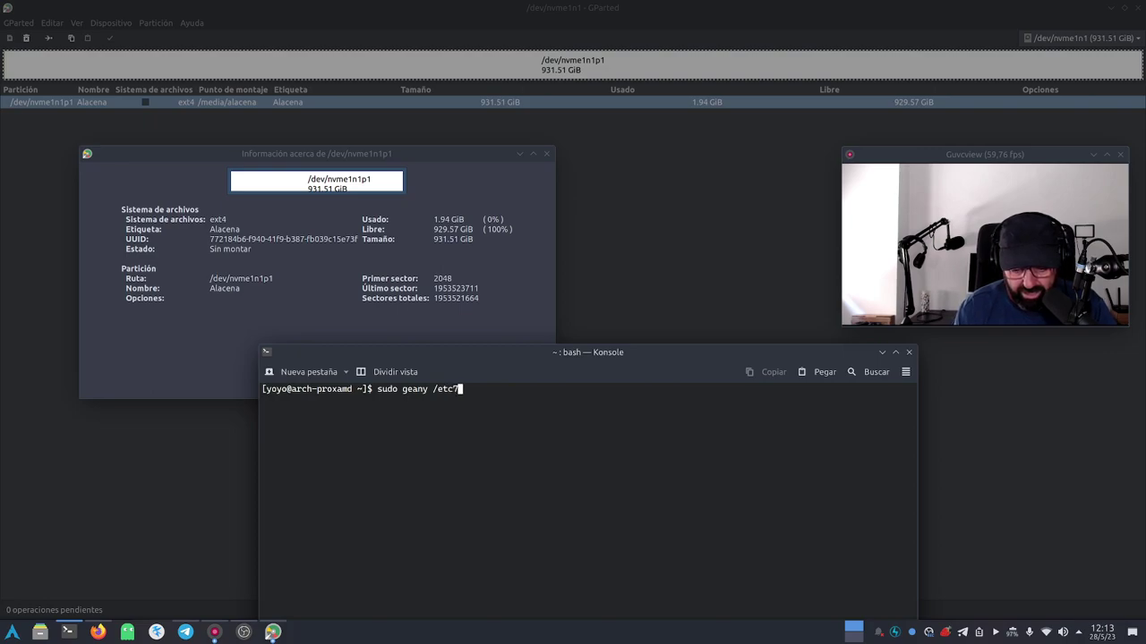
key("BackSpace")
type("/")
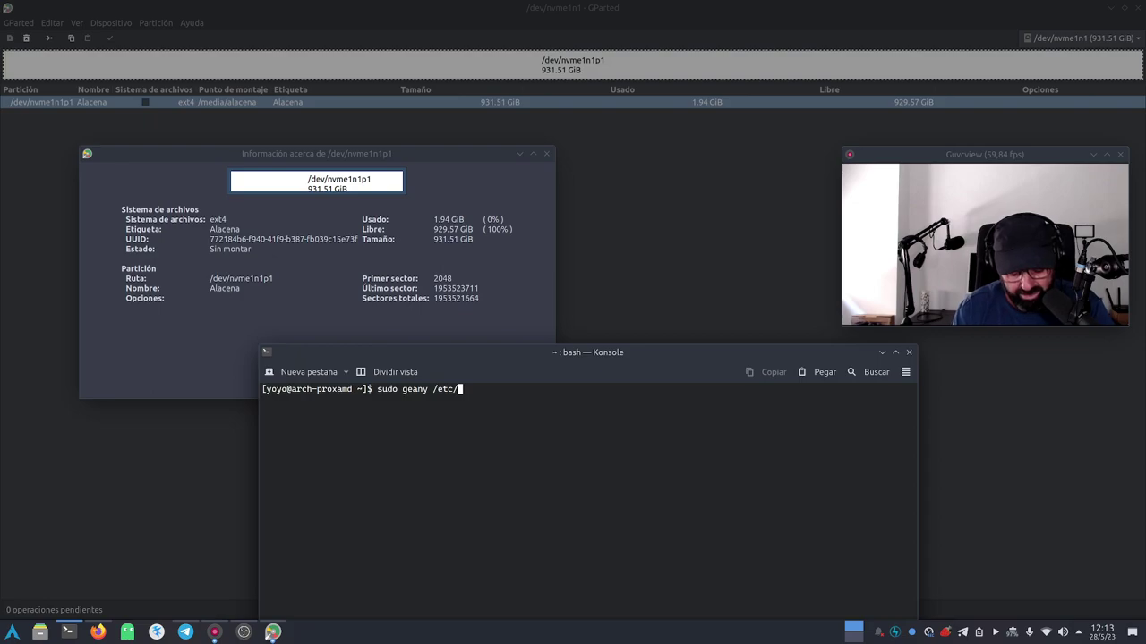
type("fstab")
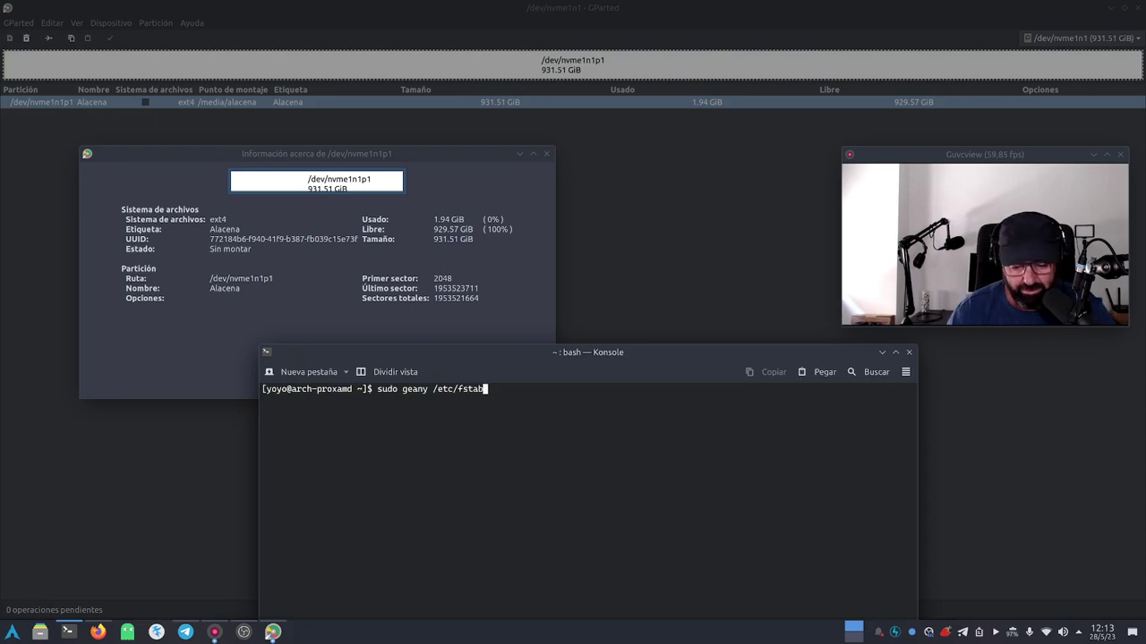
key("Return")
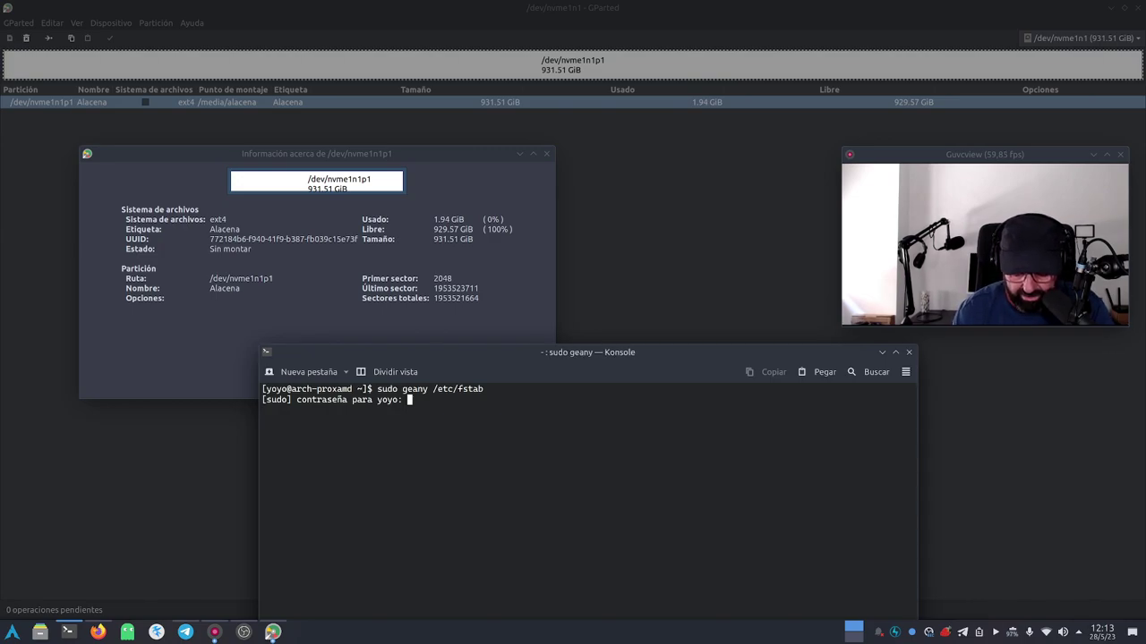
key("Return")
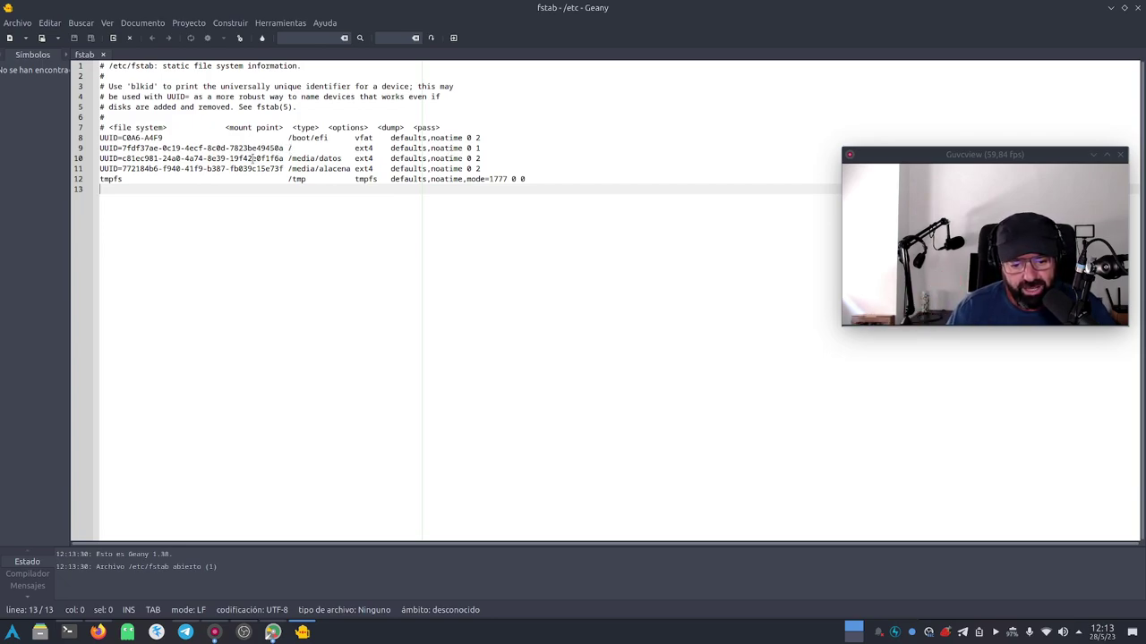
Examine the fstab lines for the root file system, /media/datos, tmpfs and /media/alacena, highlighting them one at a time.
left_click_drag(480, 148, 228, 149)
left_click(712, 265)
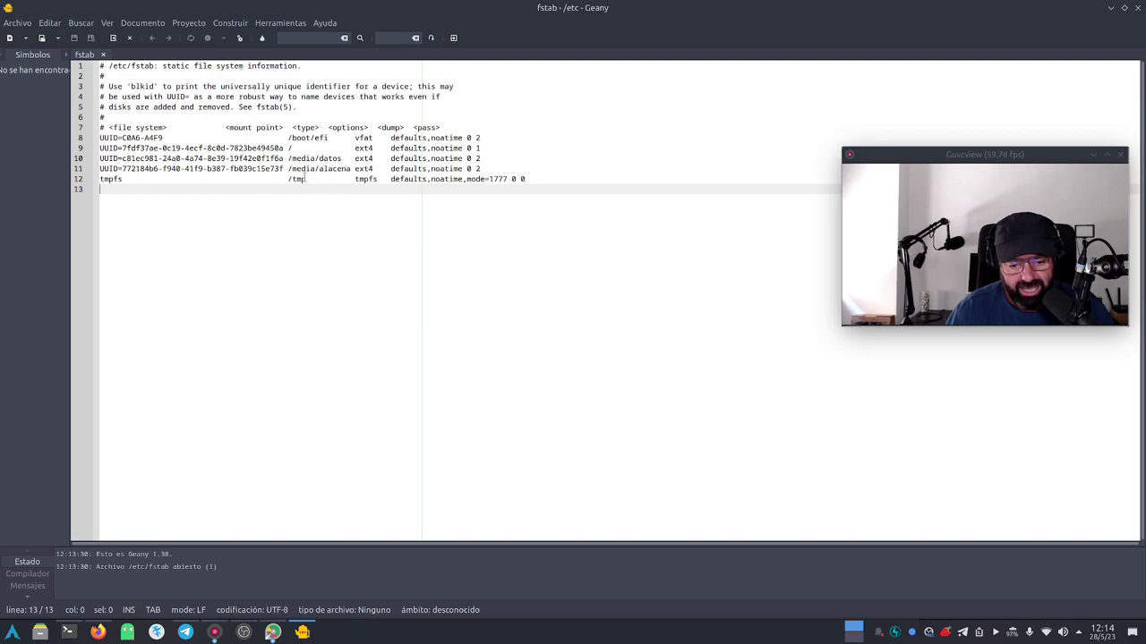
left_click_drag(486, 157, 99, 158)
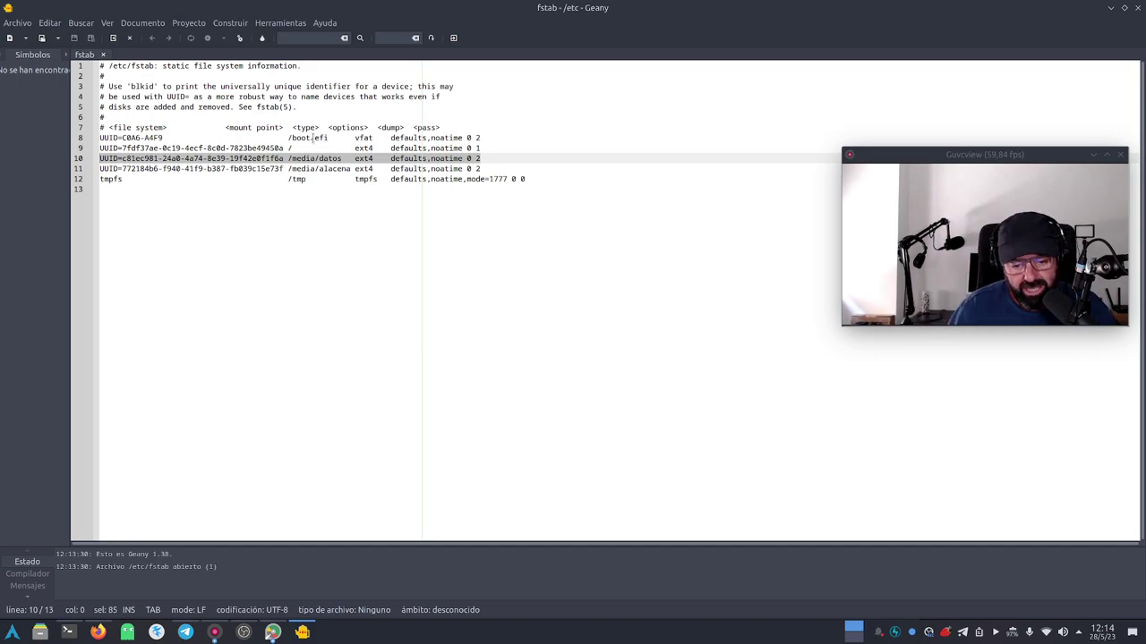
left_click(389, 206)
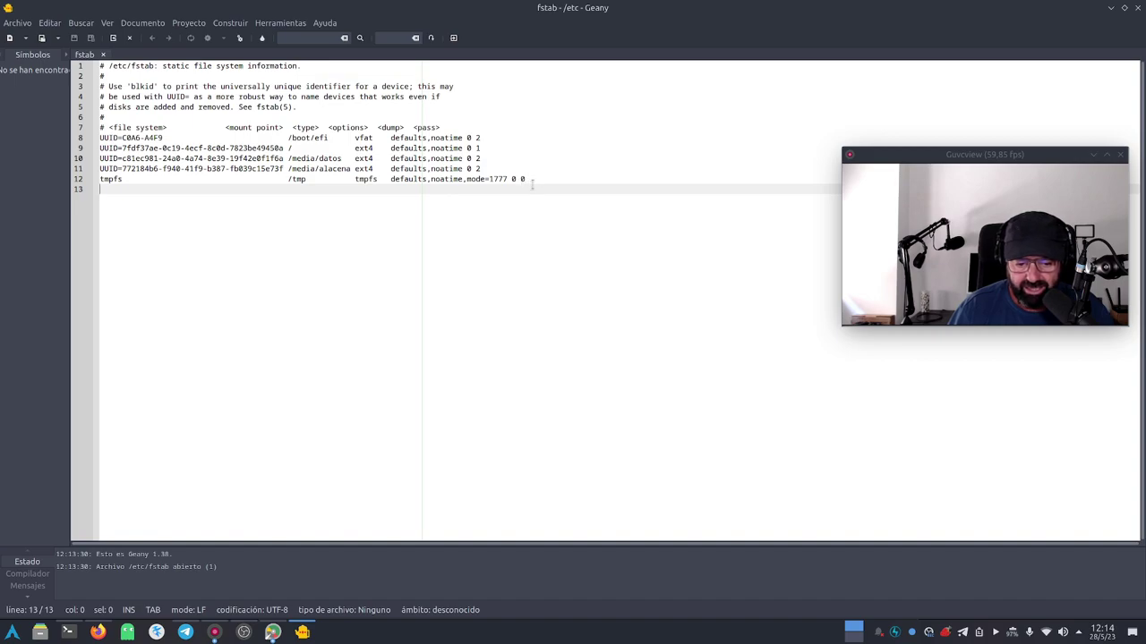
left_click_drag(528, 179, 90, 183)
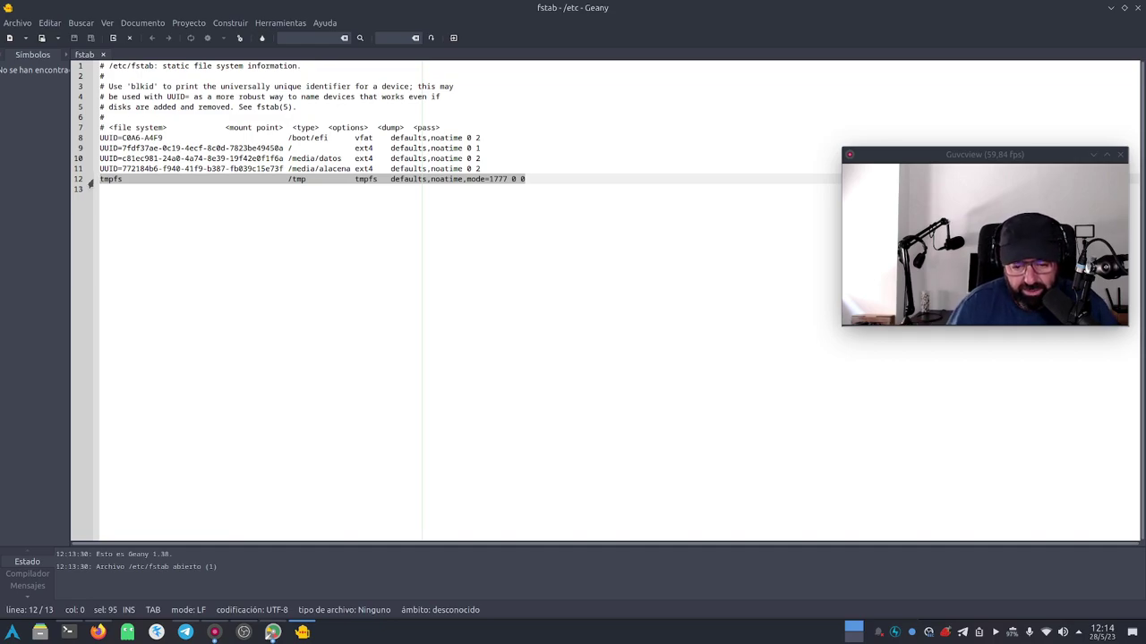
left_click(308, 302)
left_click_drag(482, 168, 81, 175)
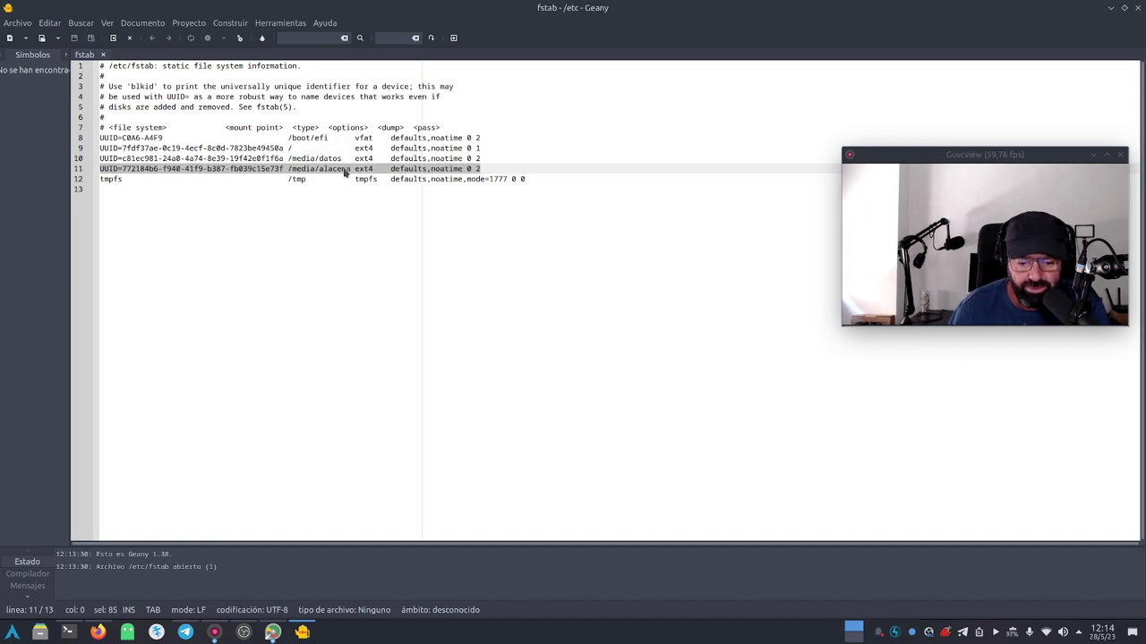
Start a new fstab entry with UUID=, leaving one blank line below the tmpfs line.
left_click(526, 179)
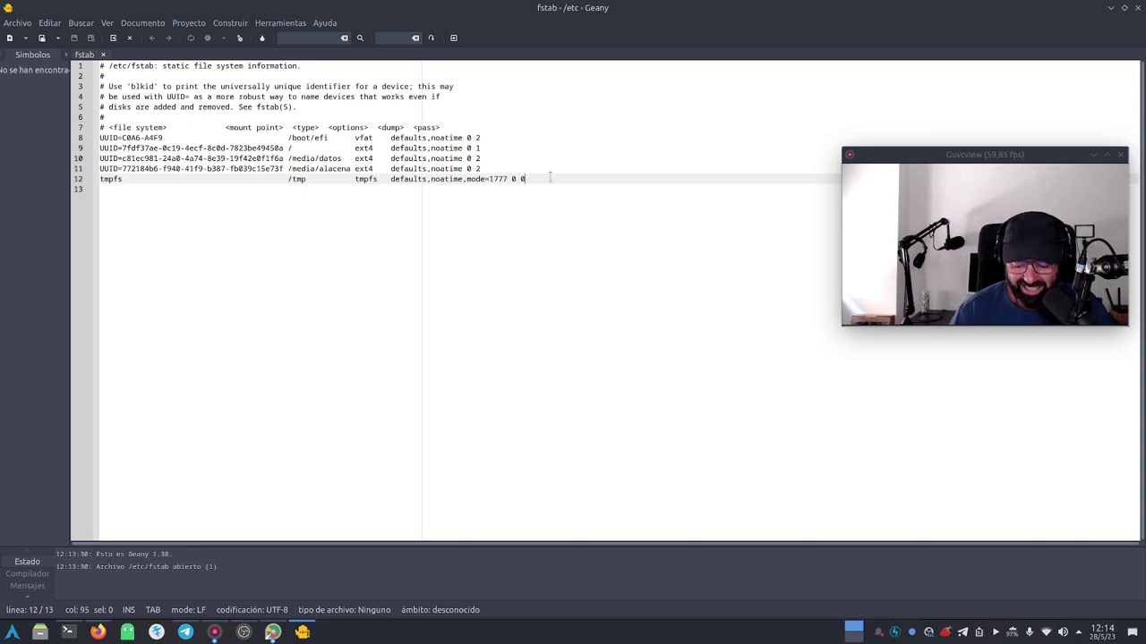
key("Return")
key("Return")
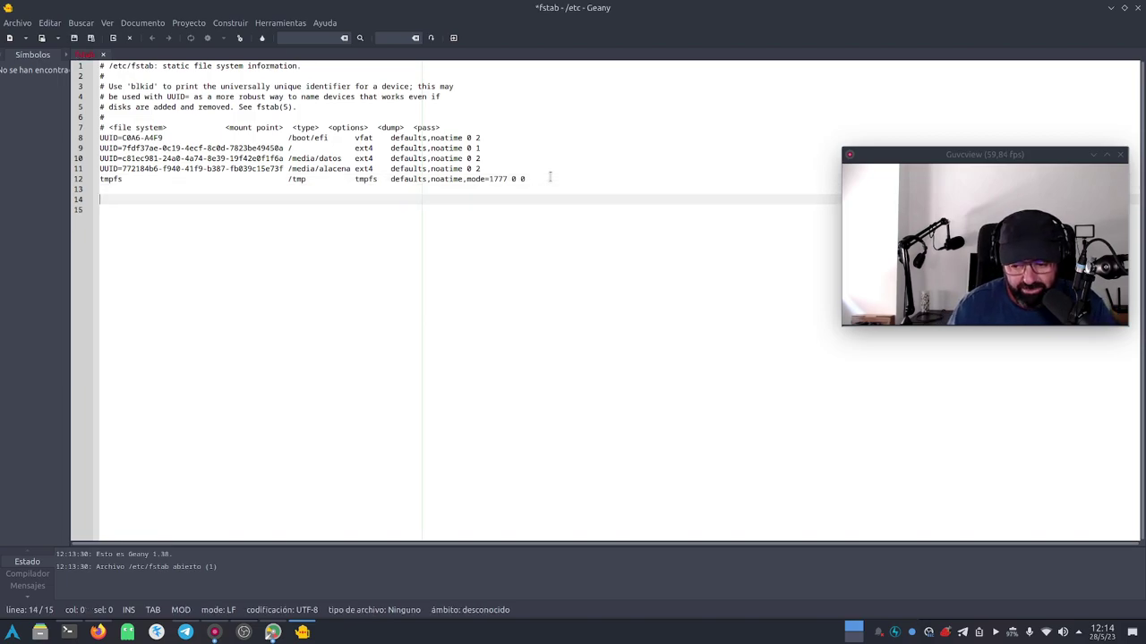
type("UUID=")
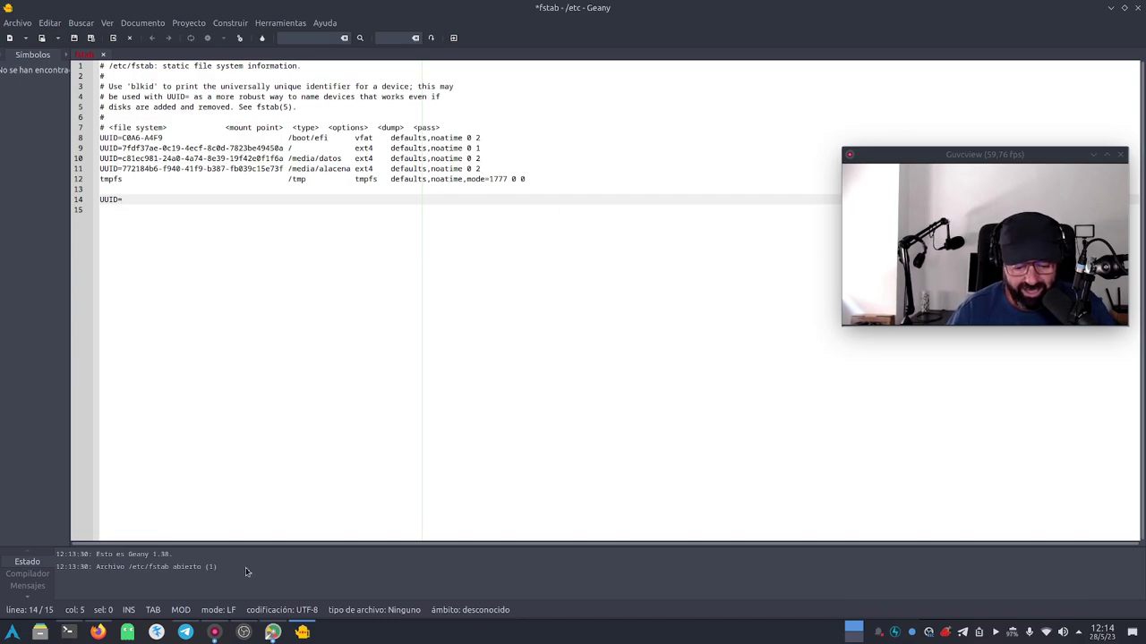
Copy the UUID of /dev/nvme1n1p1 from its GParted information dialog and paste it after UUID= in Geany.
left_click(273, 632)
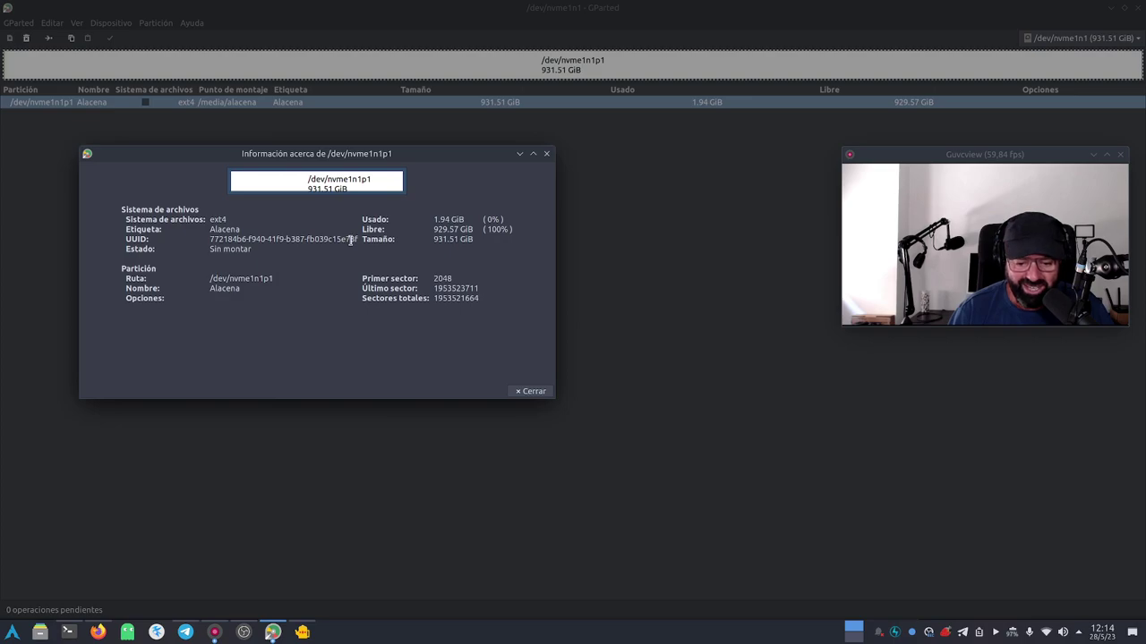
left_click_drag(357, 239, 211, 239)
right_click(218, 238)
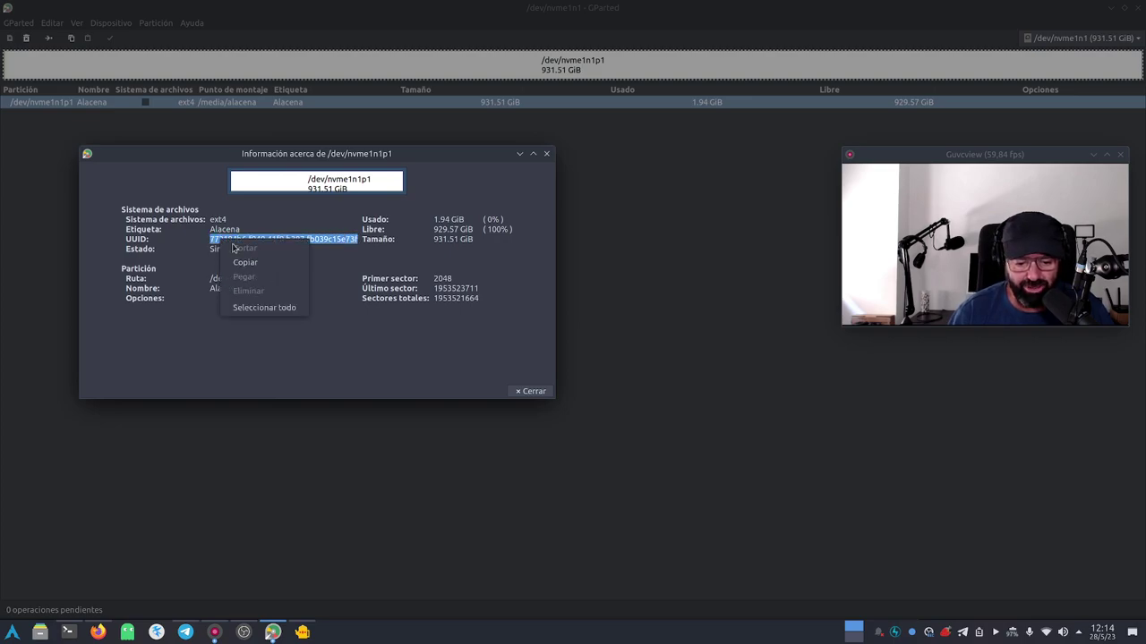
left_click(255, 262)
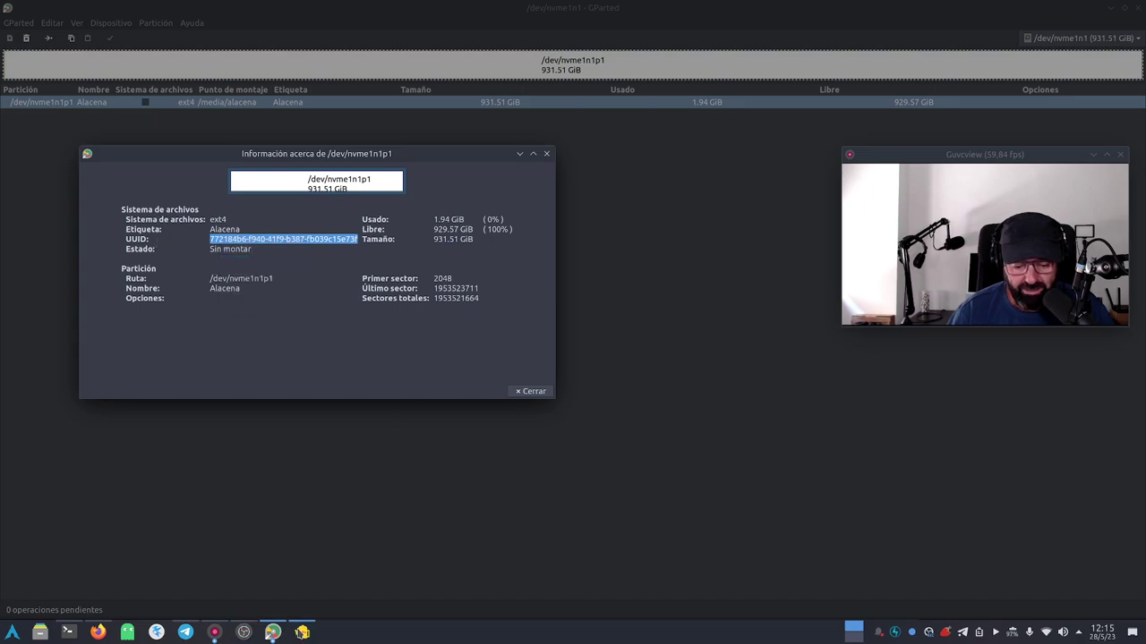
left_click(301, 633)
right_click(148, 199)
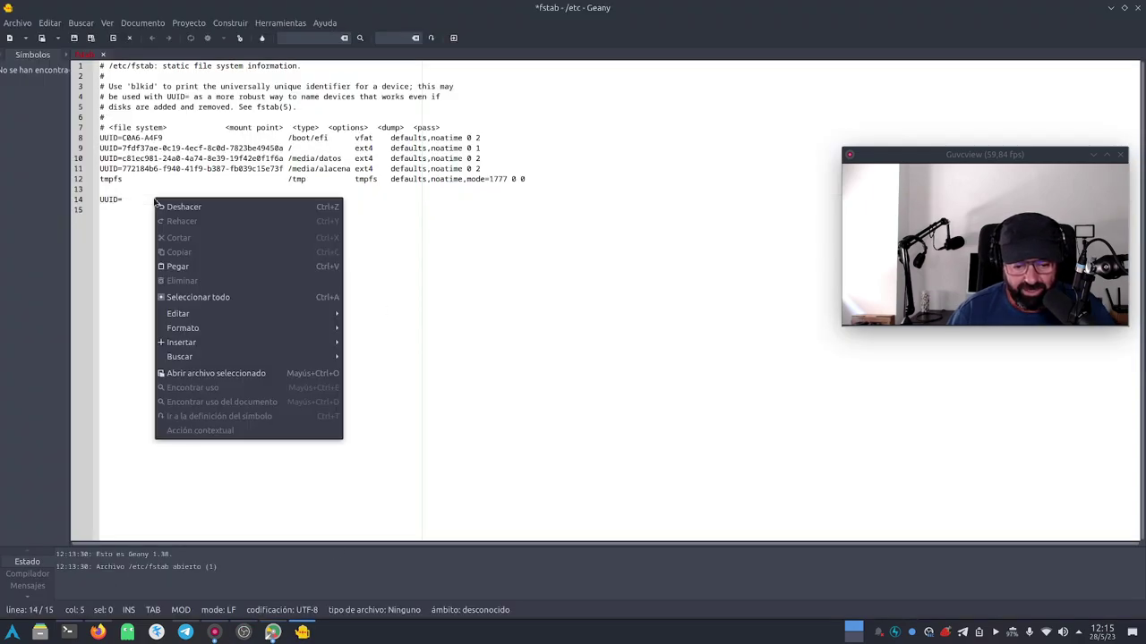
left_click(198, 267)
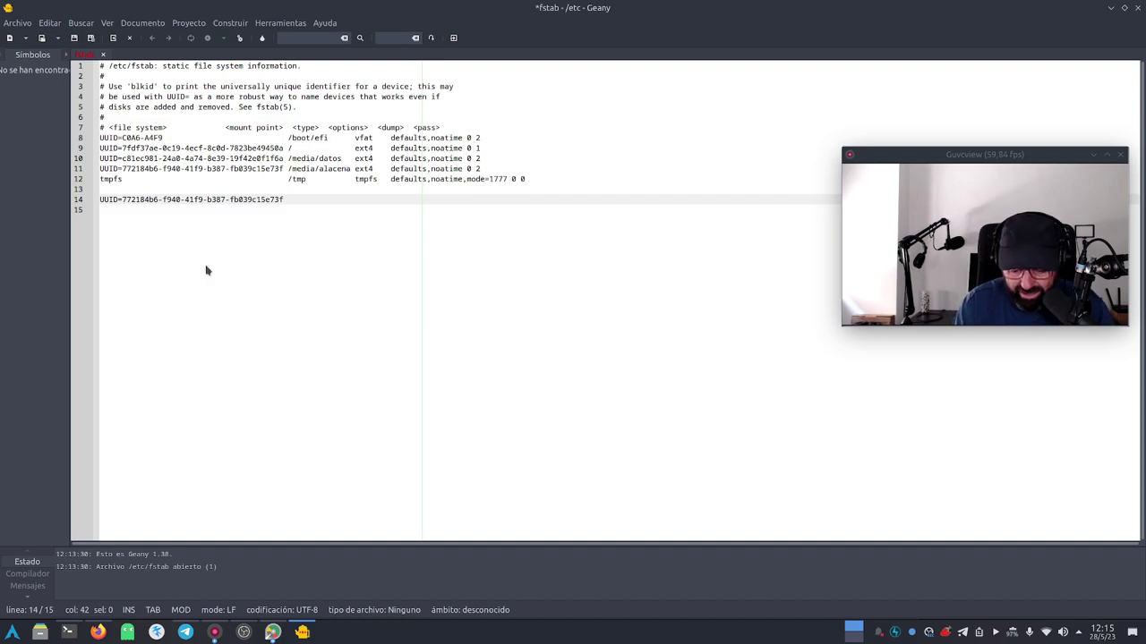
Give the new entry the mount point /media/cochinera and the file system type ext4.
type("media")
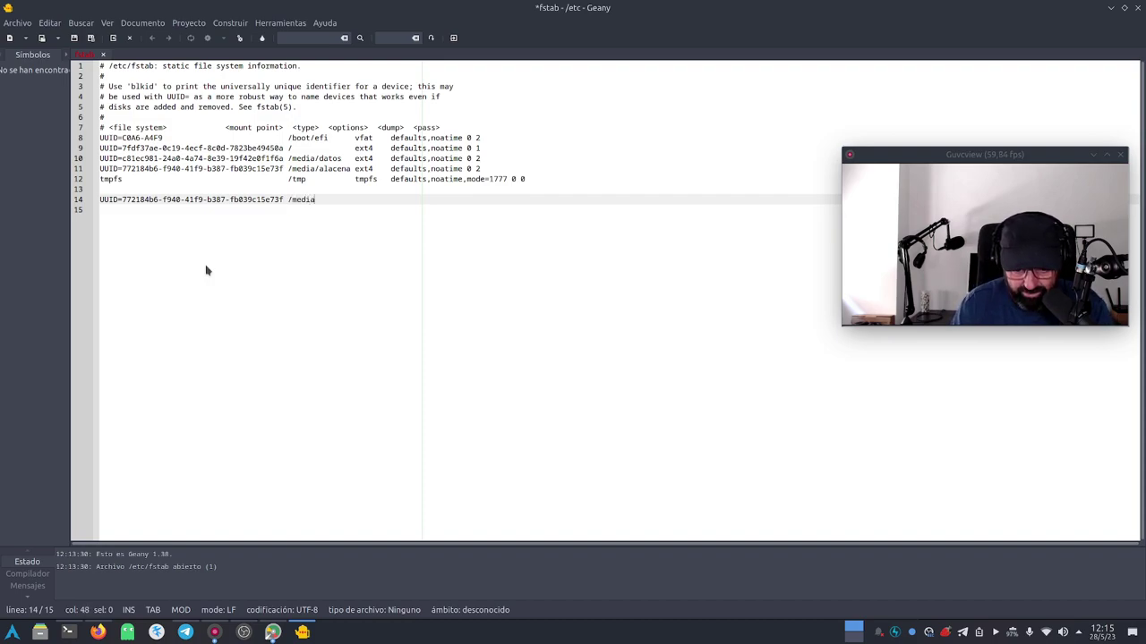
type("/")
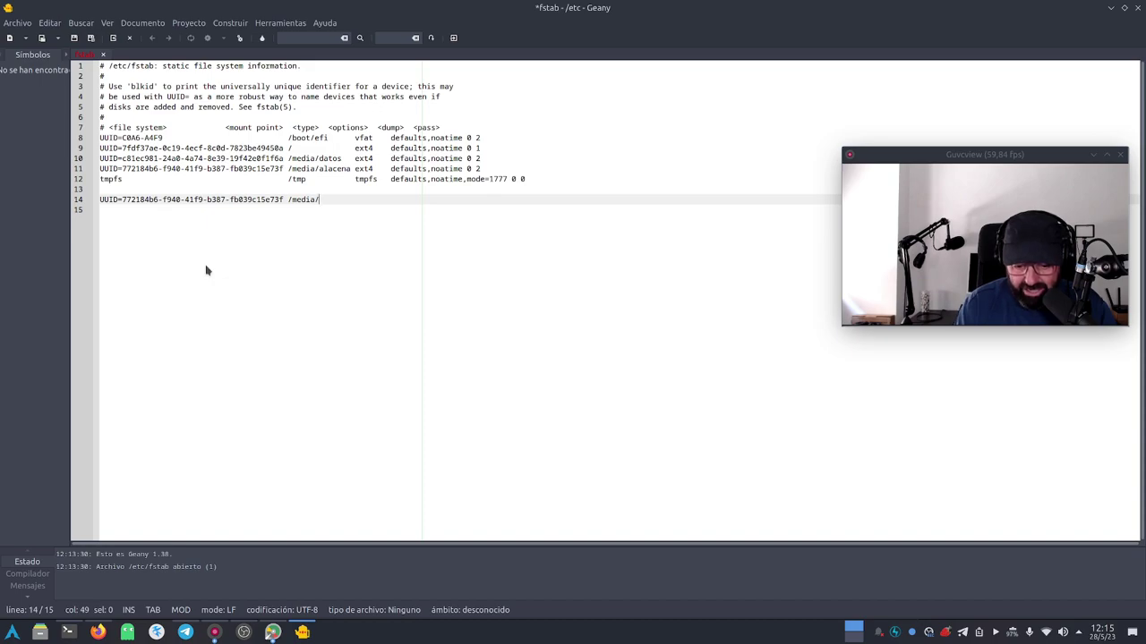
type("alace")
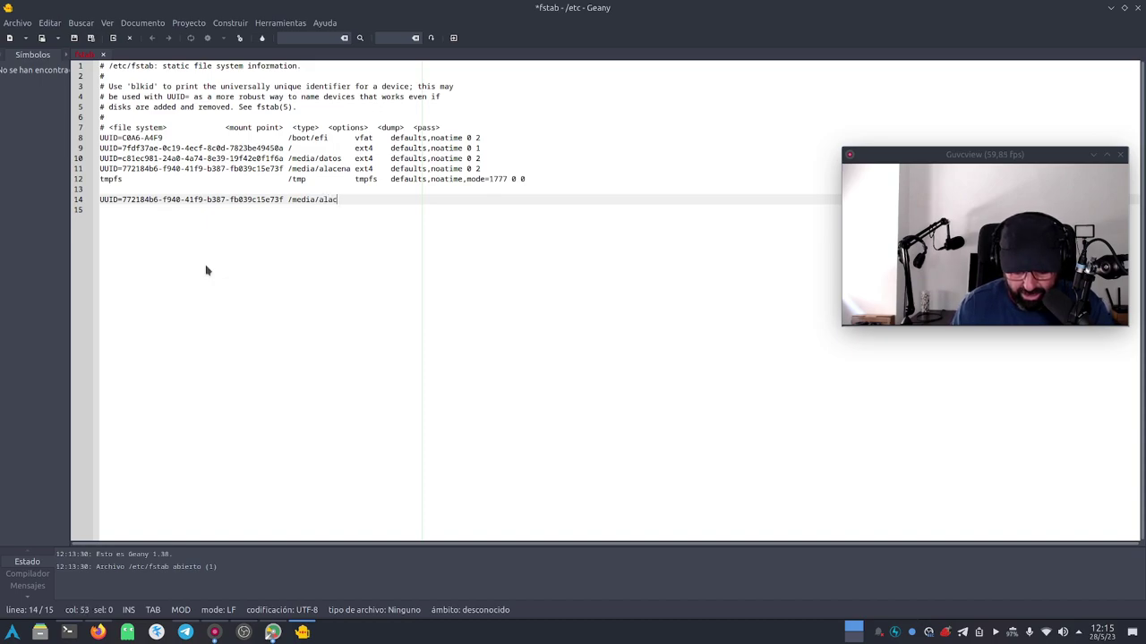
key("BackSpace")
key("BackSpace")
key("BackSpace")
key("BackSpace")
key("BackSpace")
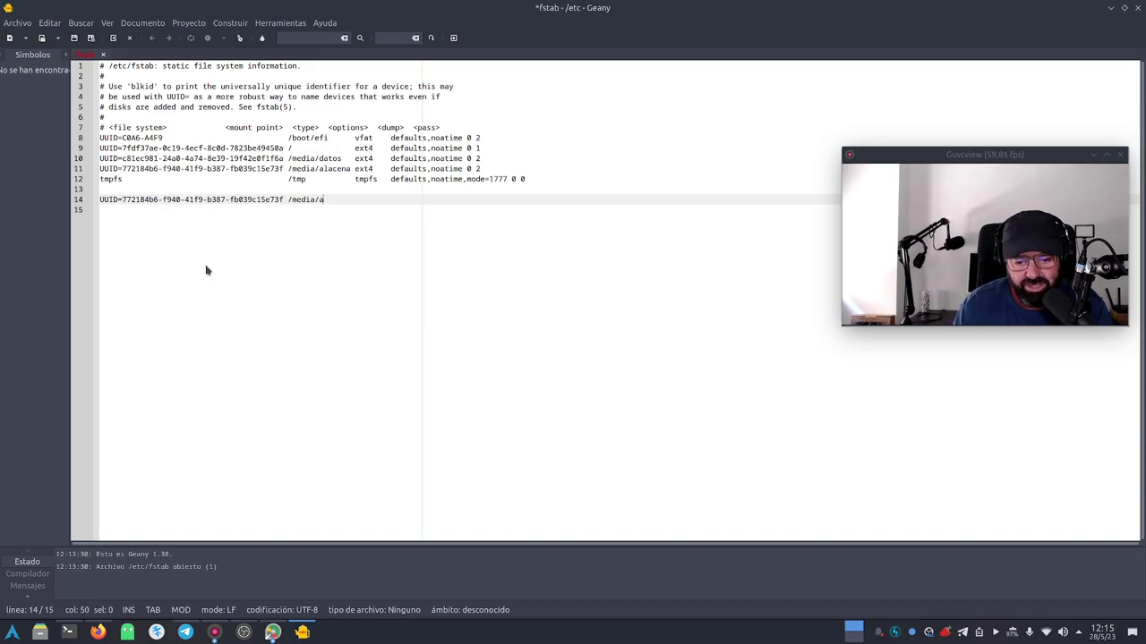
type("cochinera")
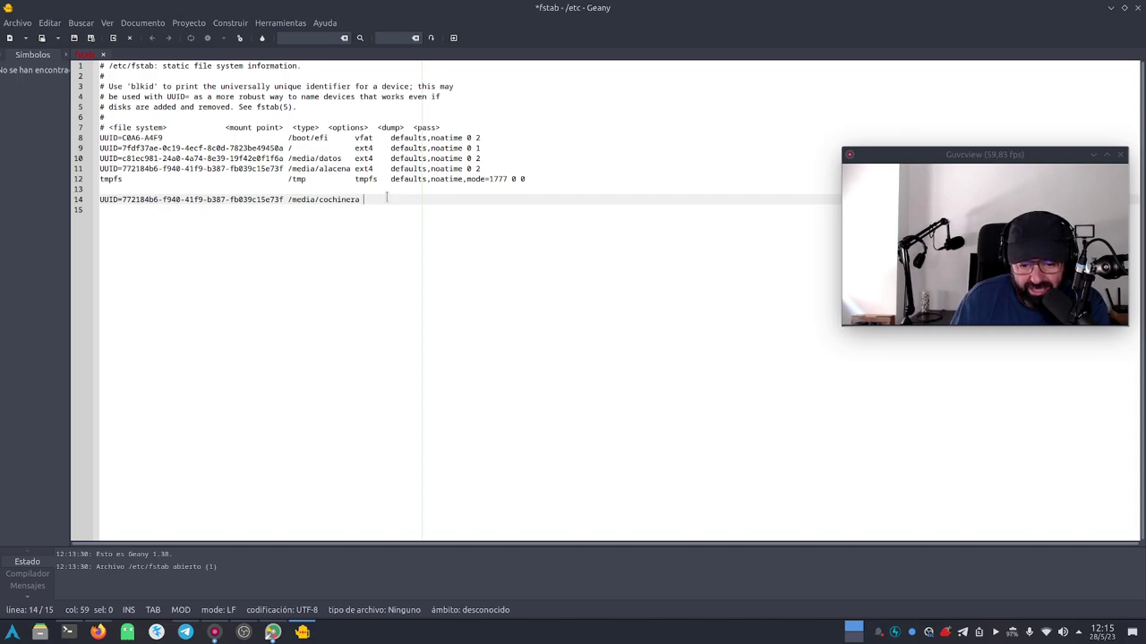
type("ext4")
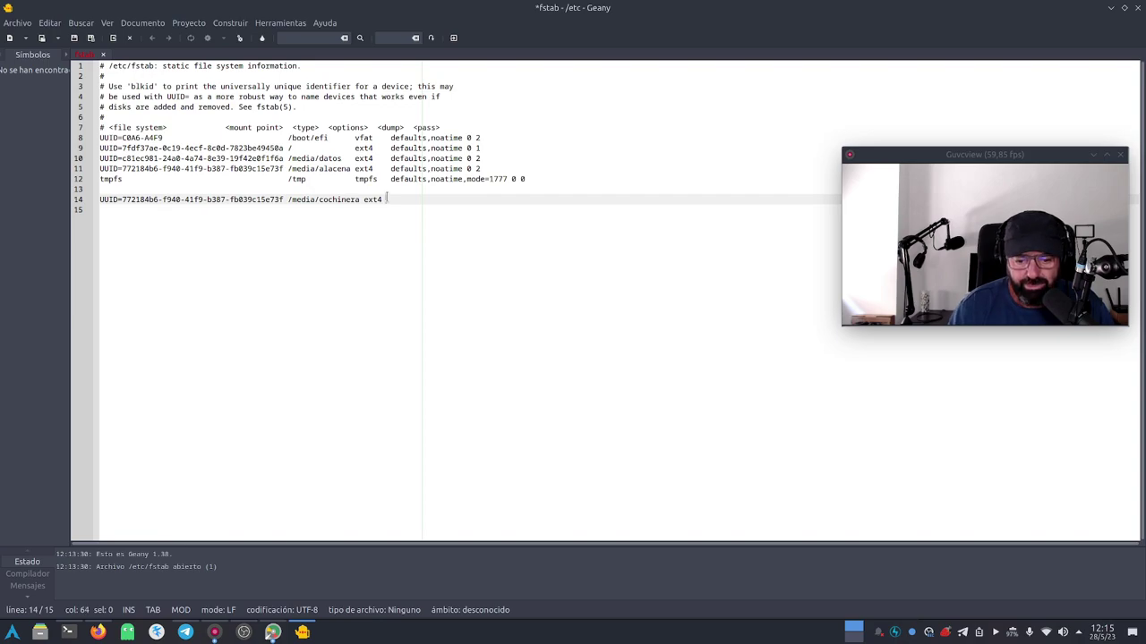
Copy defaults,noatime 0 2 from the /media/datos line and paste it at the end of the /media/cochinera entry.
left_click_drag(390, 159, 481, 158)
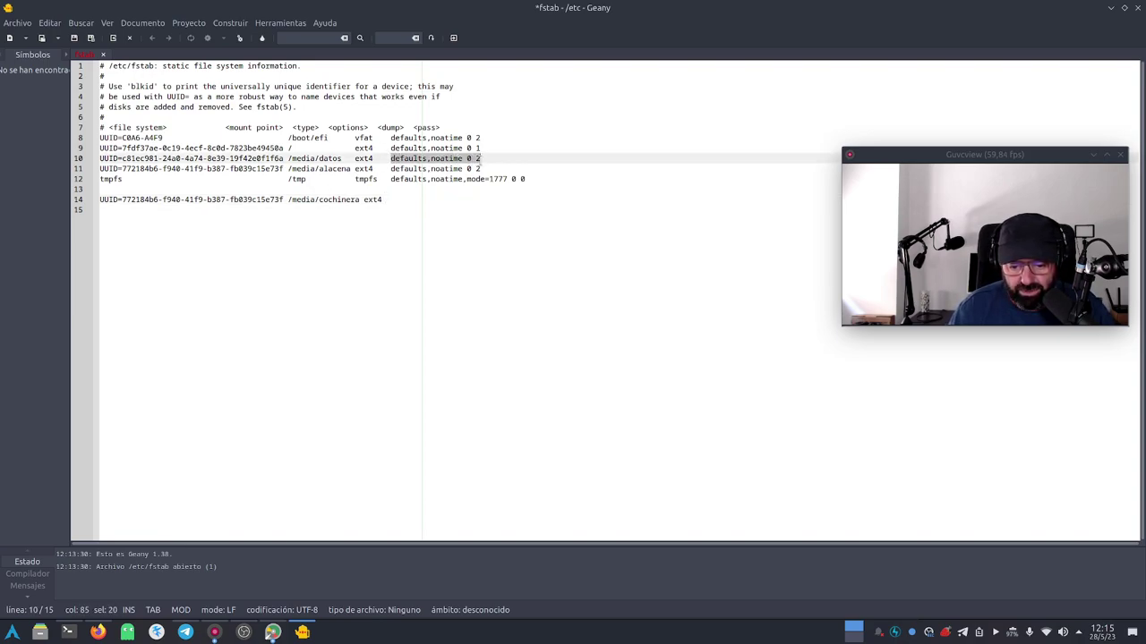
right_click(476, 162)
left_click(511, 214)
left_click(398, 204)
right_click(398, 204)
left_click(415, 266)
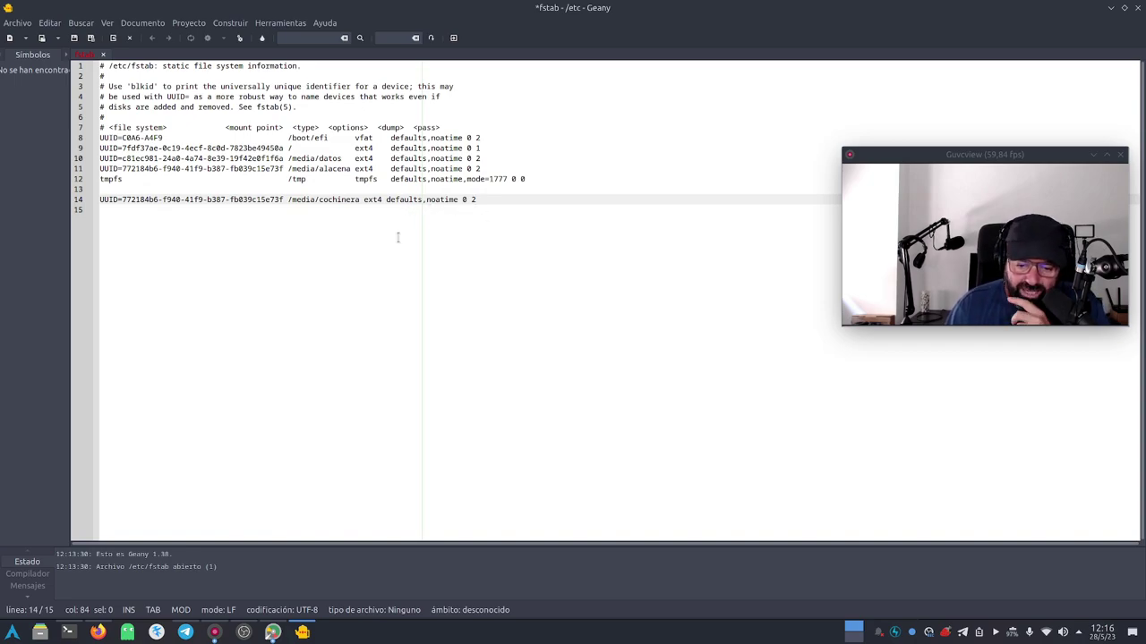
Insert the rw option before noatime in the /media/cochinera entry and add a space before defaults to align the options.
left_click(428, 201)
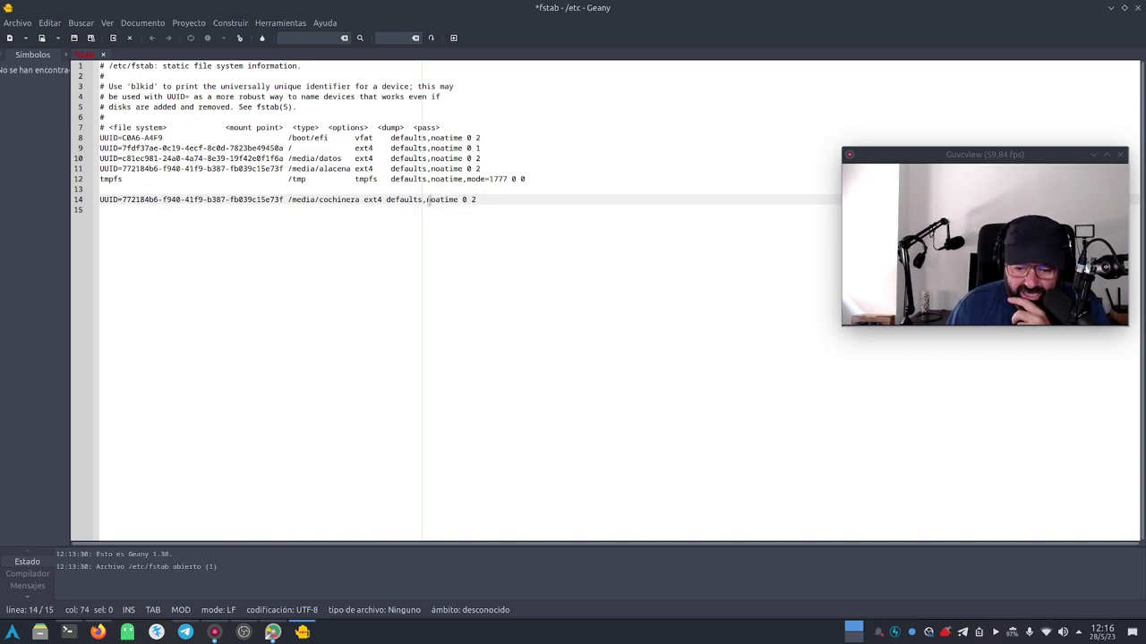
type("rw,")
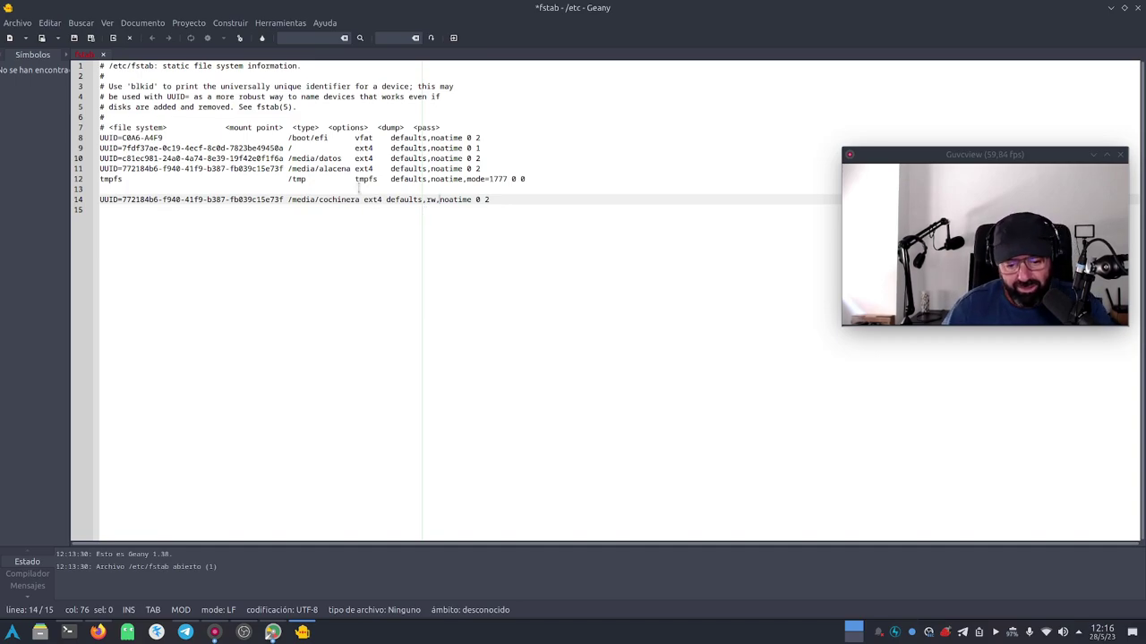
left_click_drag(494, 200, 93, 203)
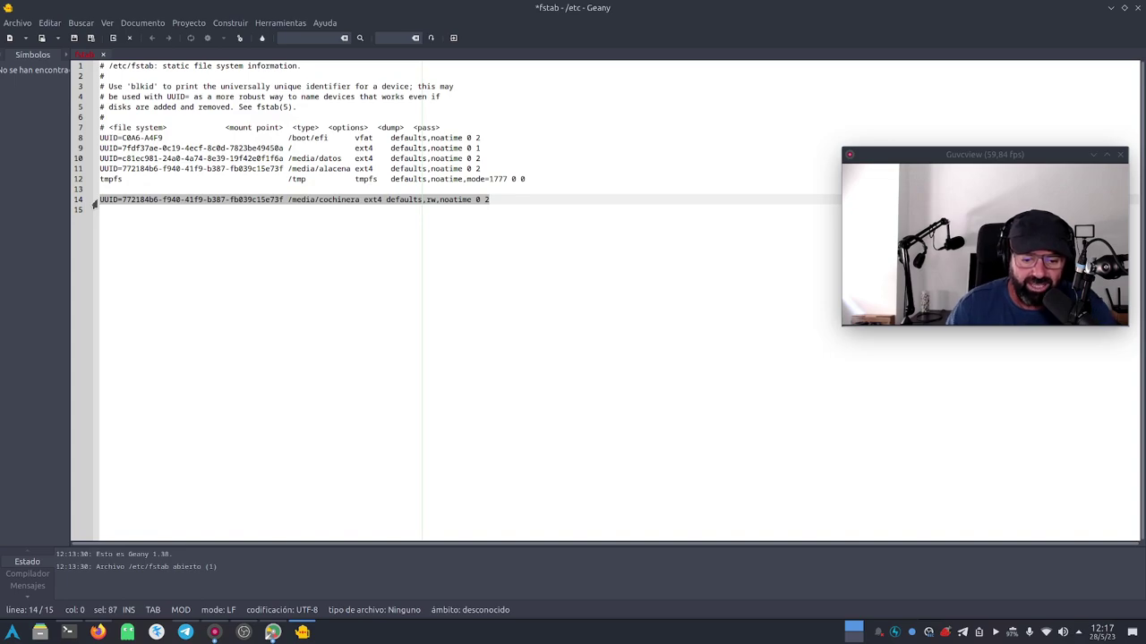
left_click(198, 238)
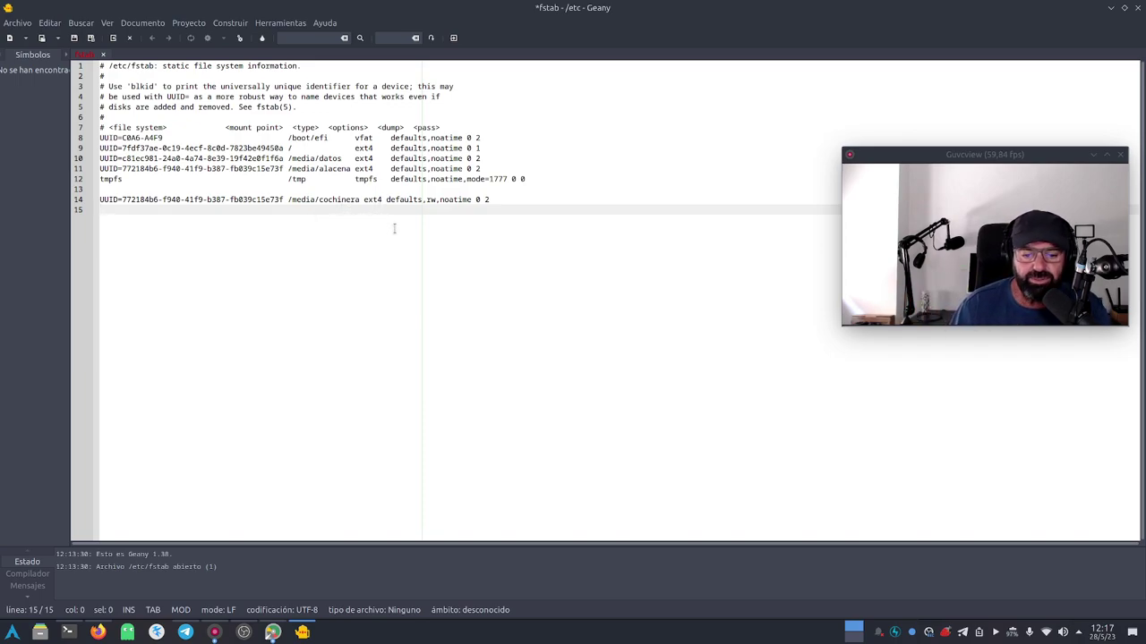
left_click(388, 200)
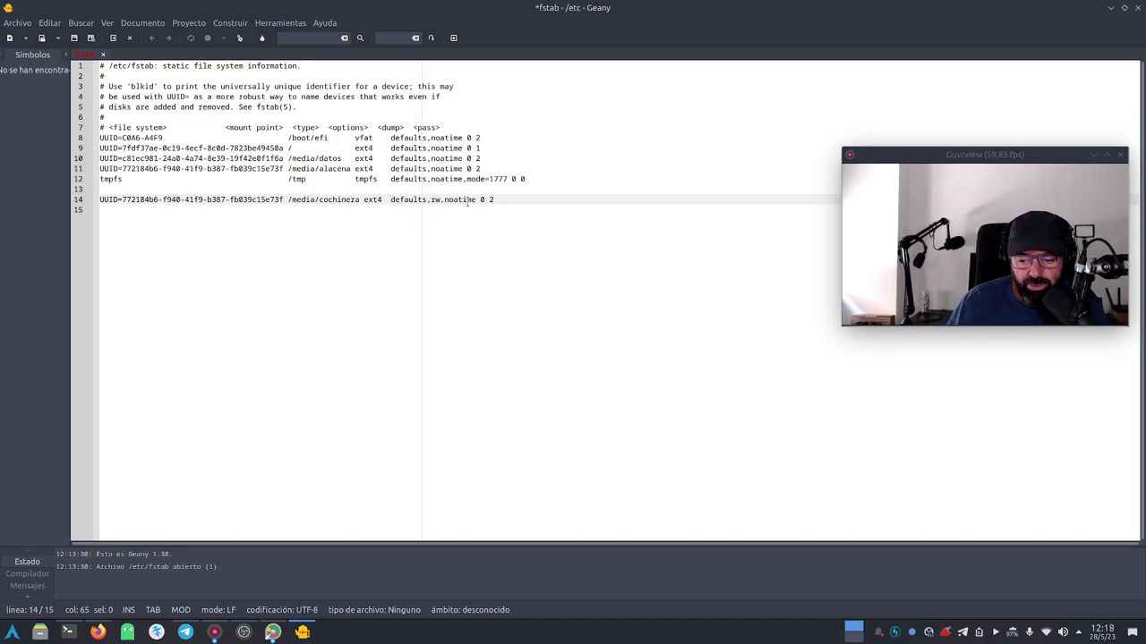
Delete the whole /media/cochinera example entry from fstab.
left_click_drag(494, 199, 71, 199)
key("BackSpace")
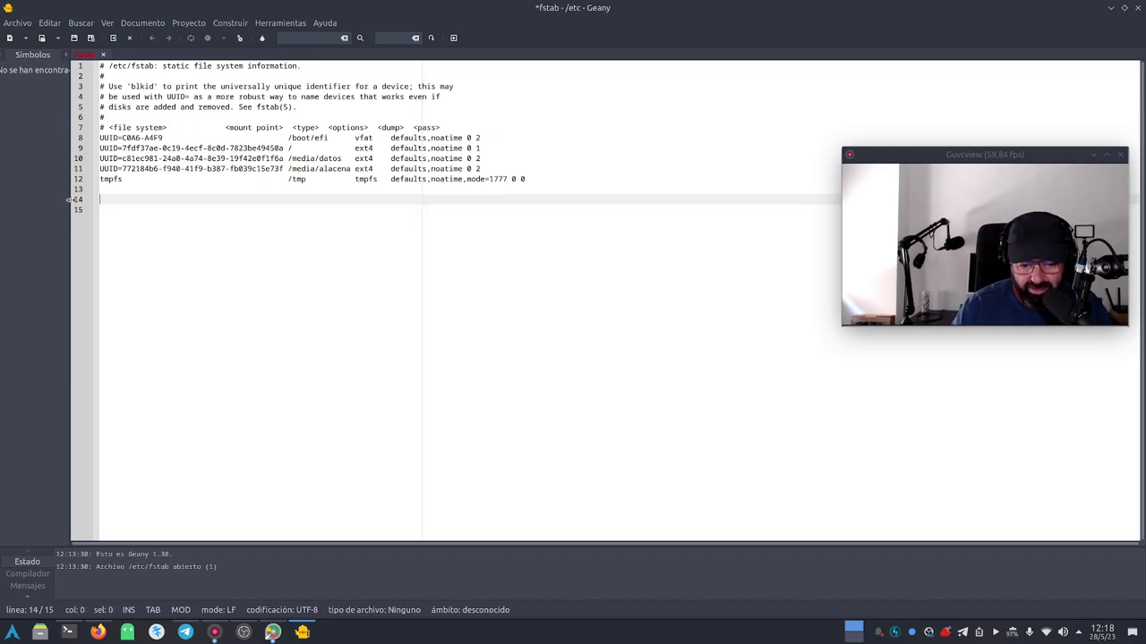
Remove the leftover blank line, close fstab without saving the changes and quit Geany.
key("BackSpace")
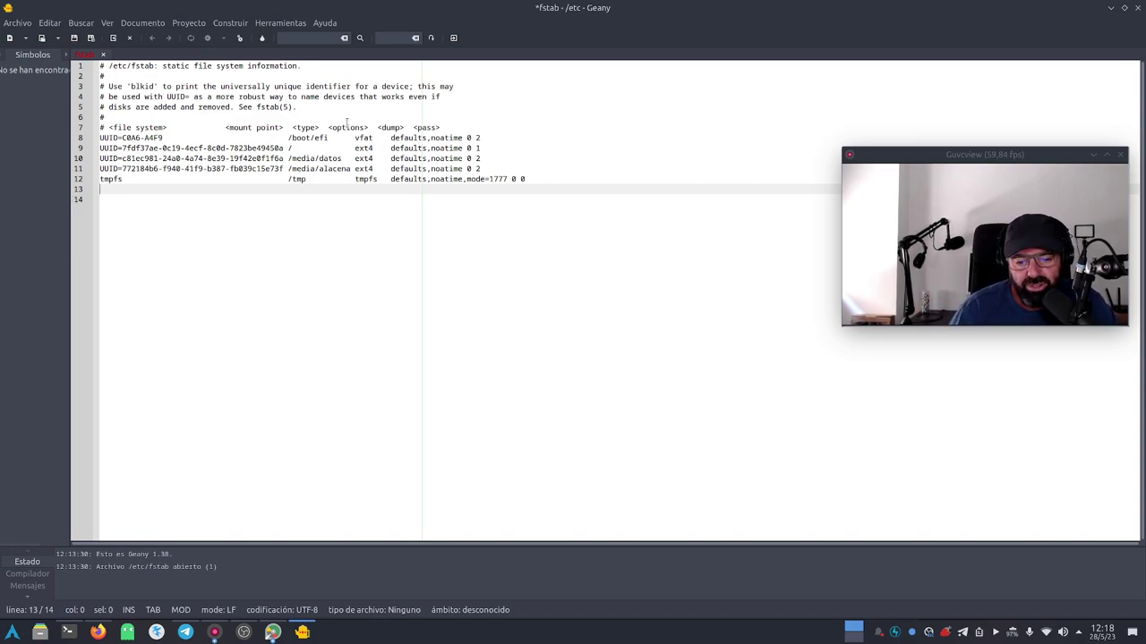
left_click(103, 55)
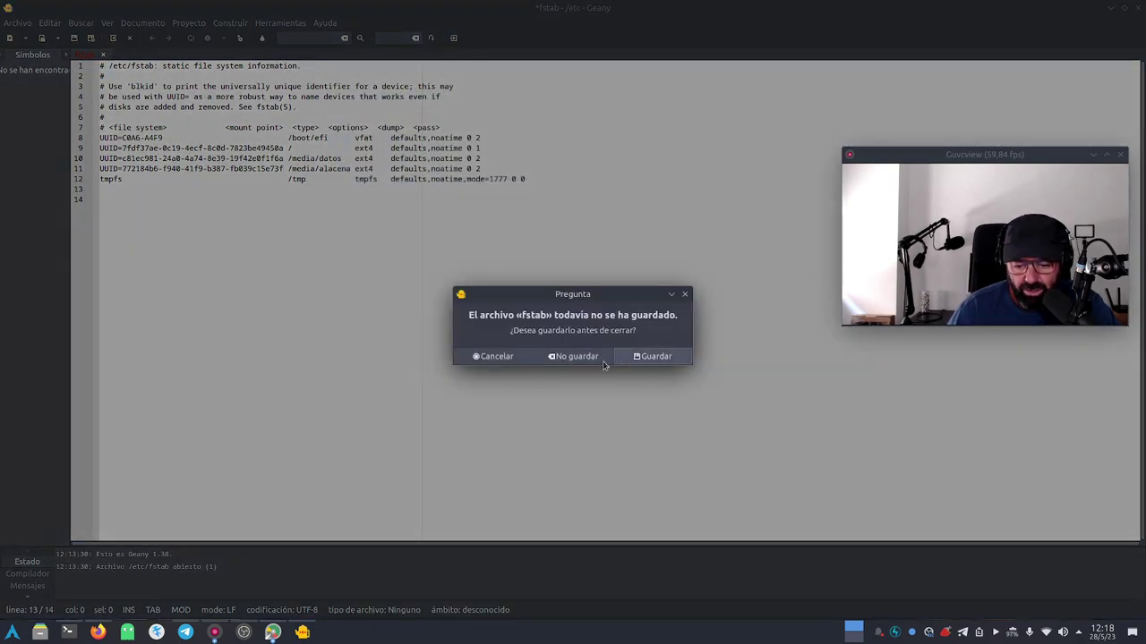
left_click(573, 357)
left_click(1137, 7)
Close the partition information dialog and GParted, and maximize the Konsole terminal window.
left_click(530, 392)
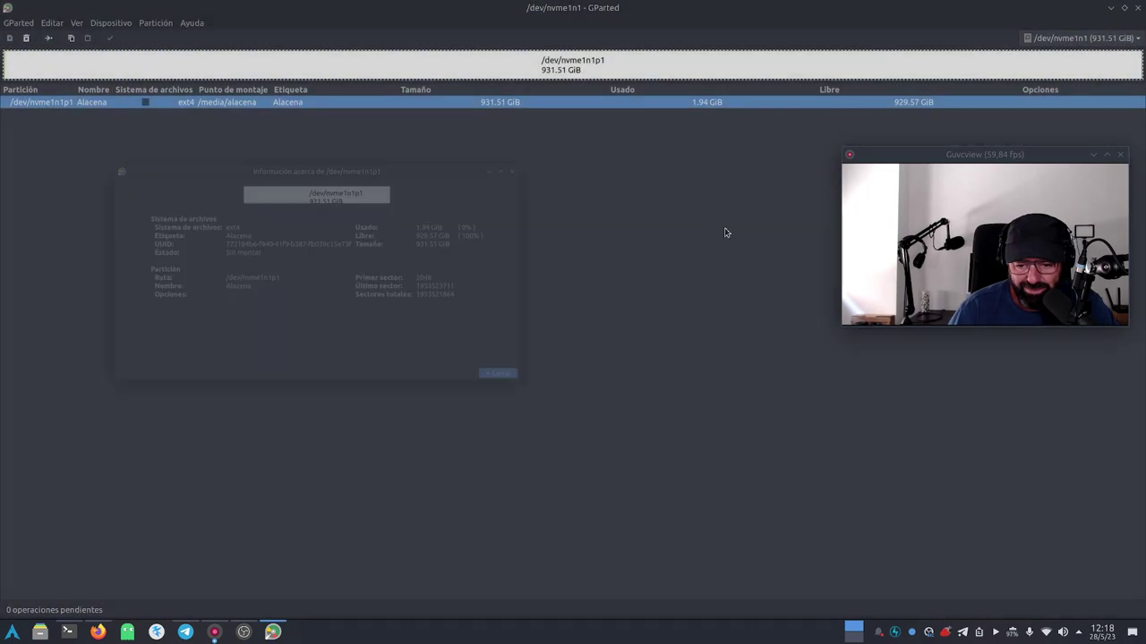
left_click(1133, 9)
left_click_drag(598, 359, 451, 148)
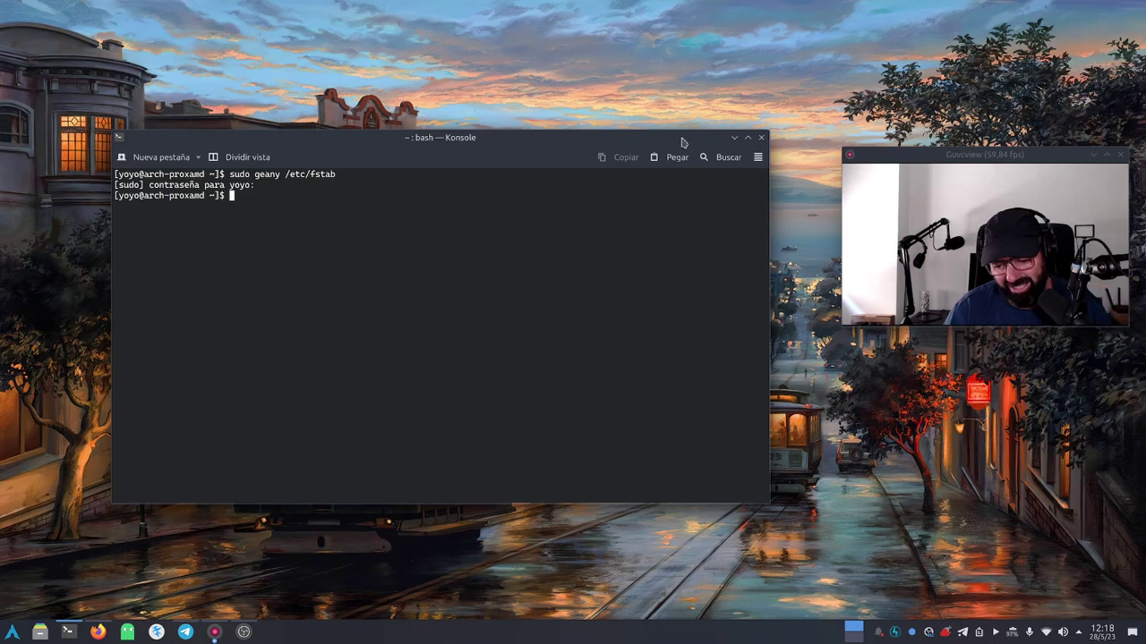
left_click(747, 139)
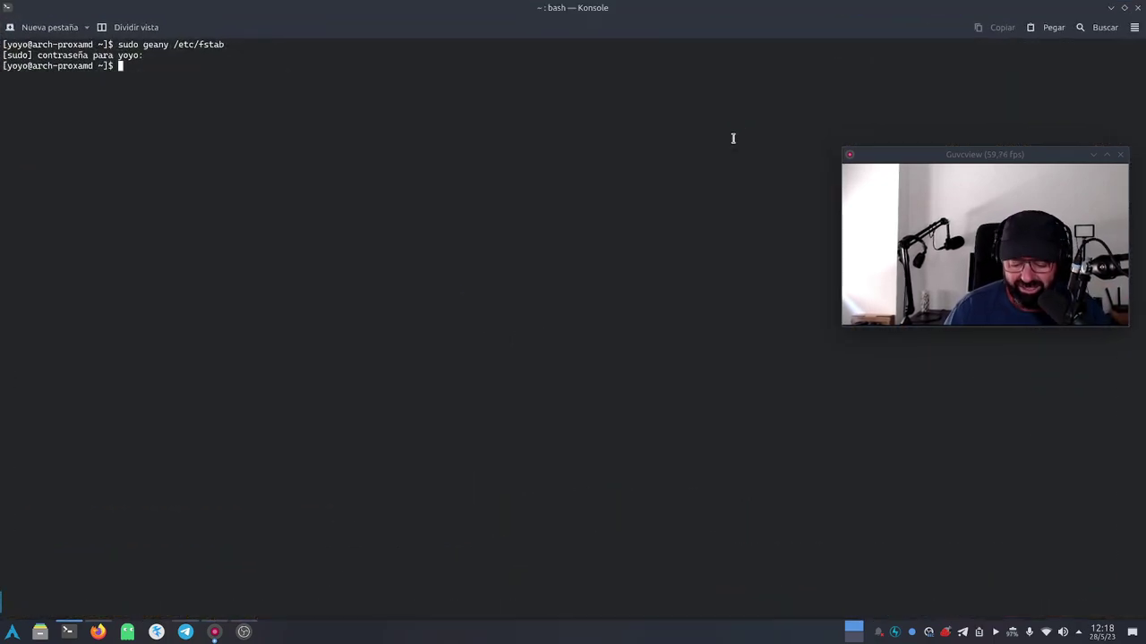
Display the system summary in the terminal with neofetch.
type("neovfetch")
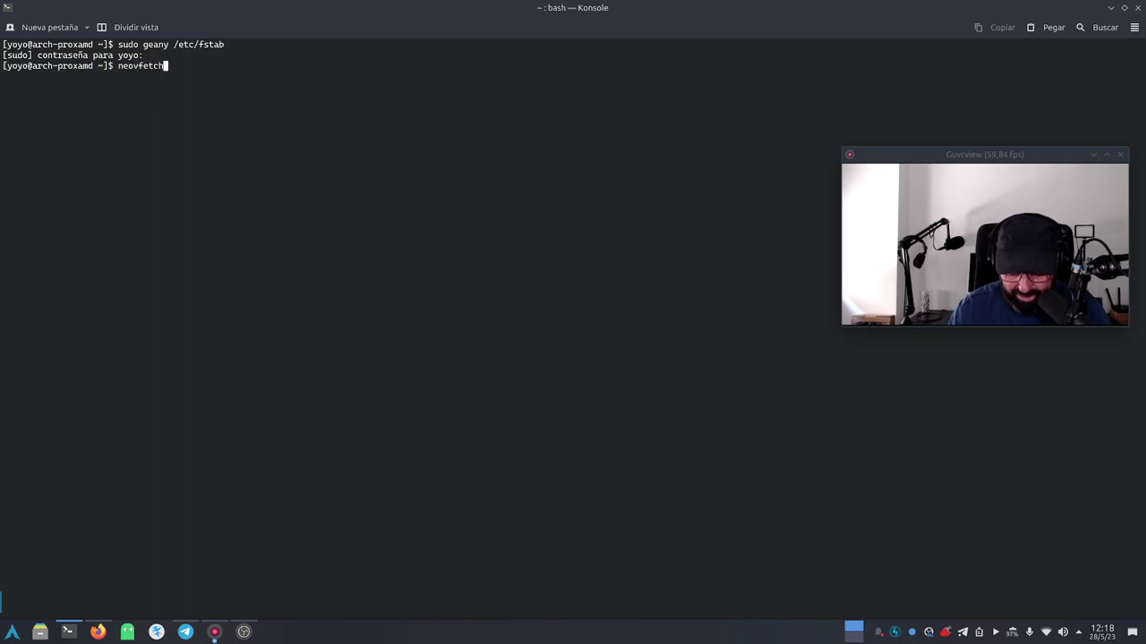
key("Return")
type("neofetch")
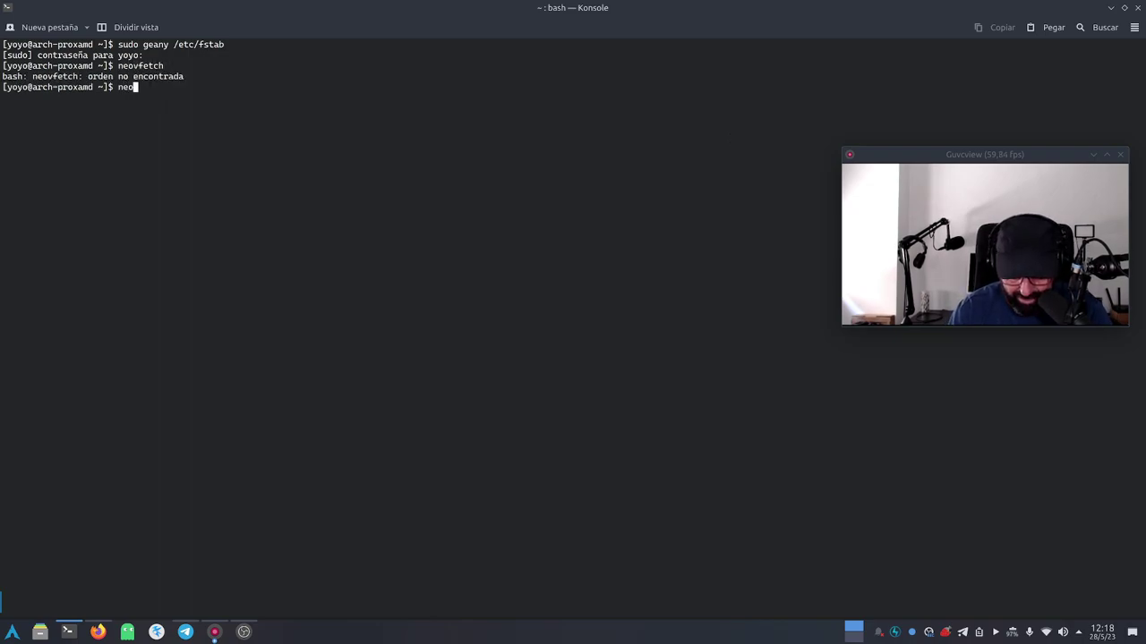
key("Return")
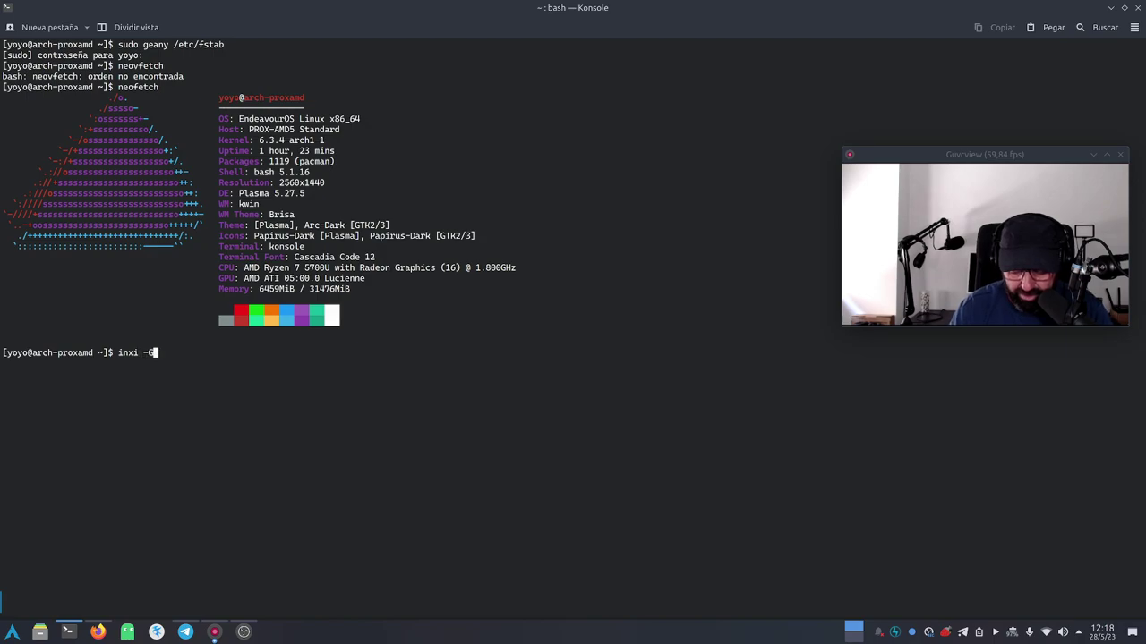
Run inxi -G to list the graphics details and enlarge the terminal text by two increments.
key("Return")
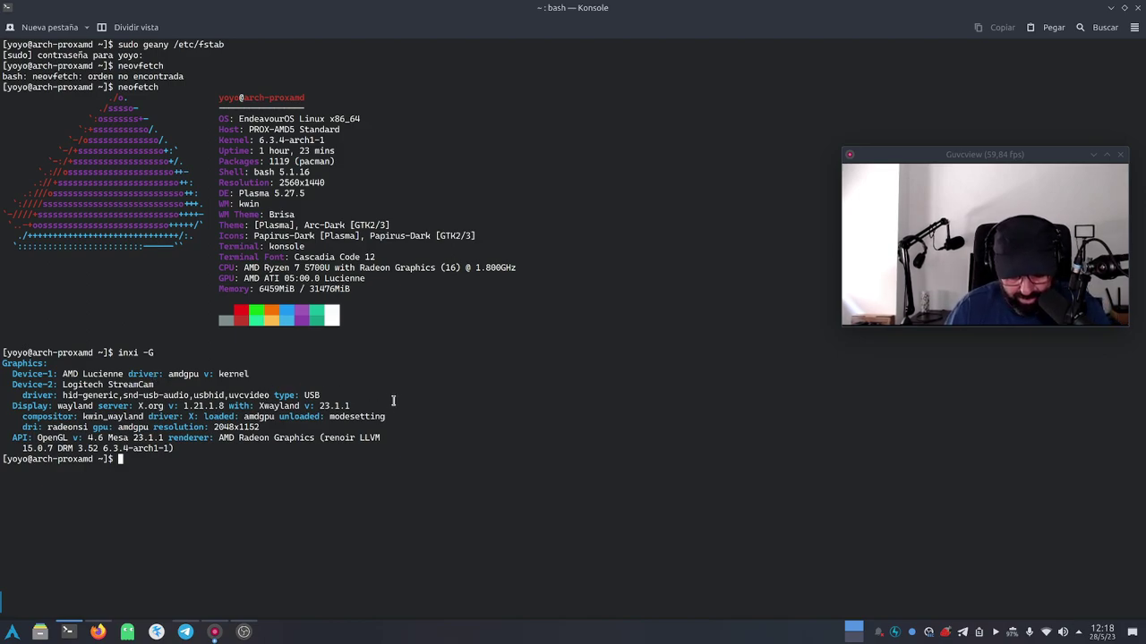
key("ctrl+plus")
key("ctrl+plus")
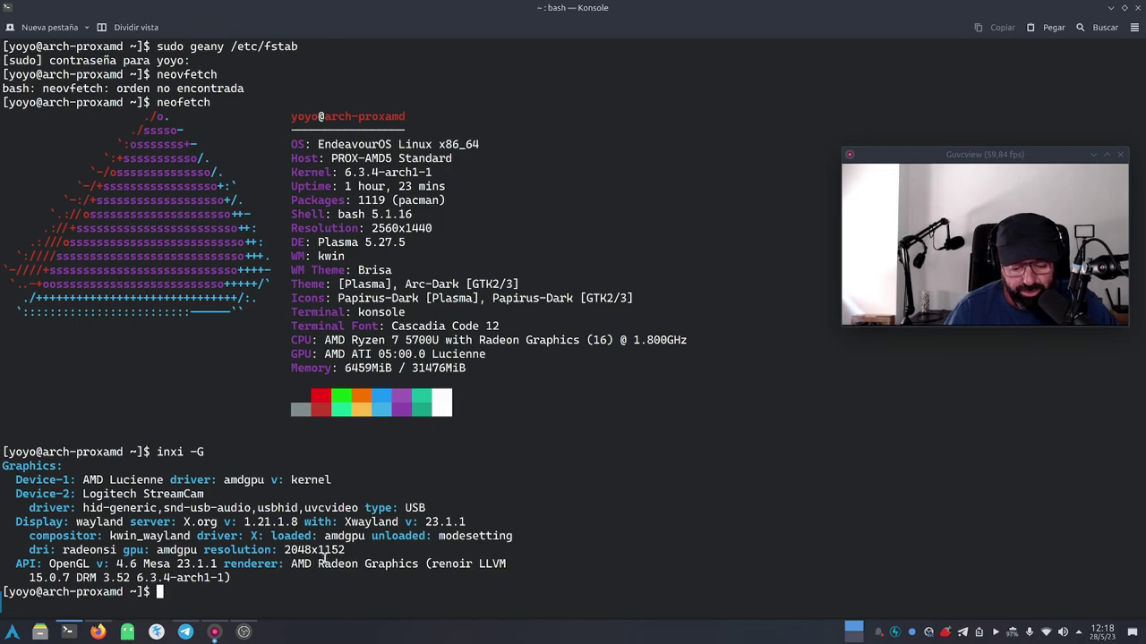
Minimize the terminal, switch to OBS, examine the resolution and FPS in its video settings, and close them without changes.
left_click(1111, 7)
left_click(243, 632)
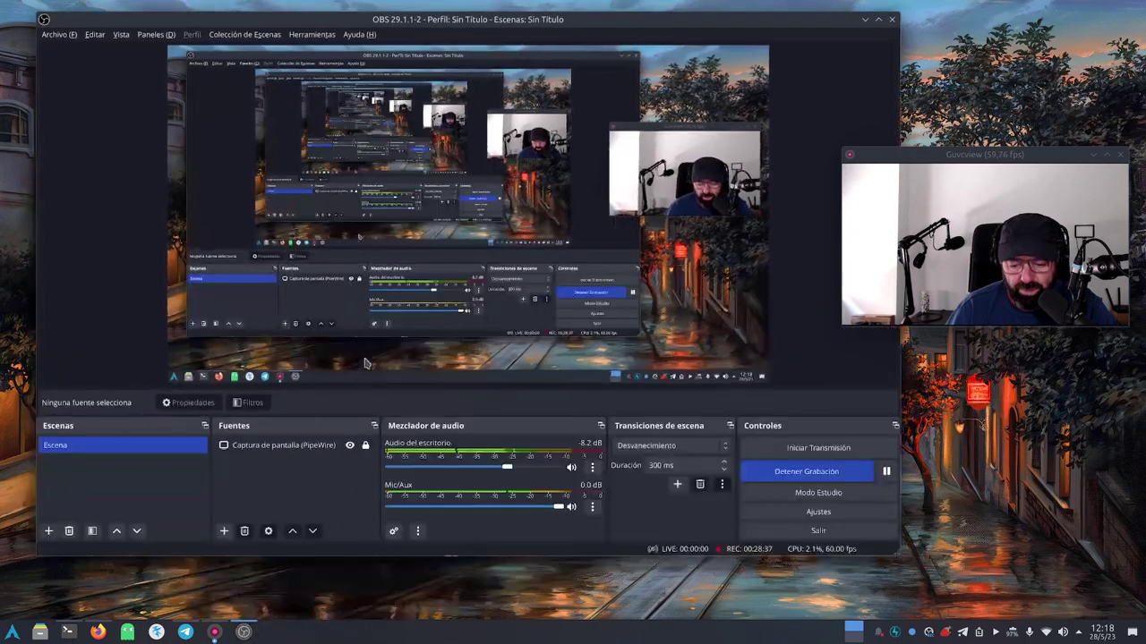
left_click(59, 34)
left_click(81, 97)
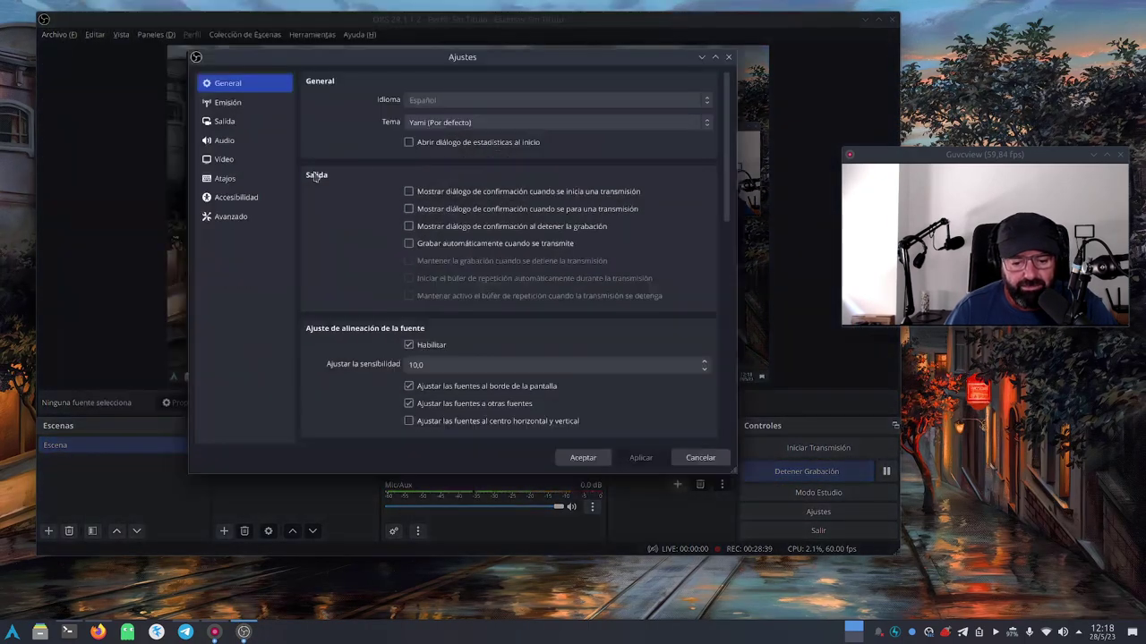
left_click(224, 159)
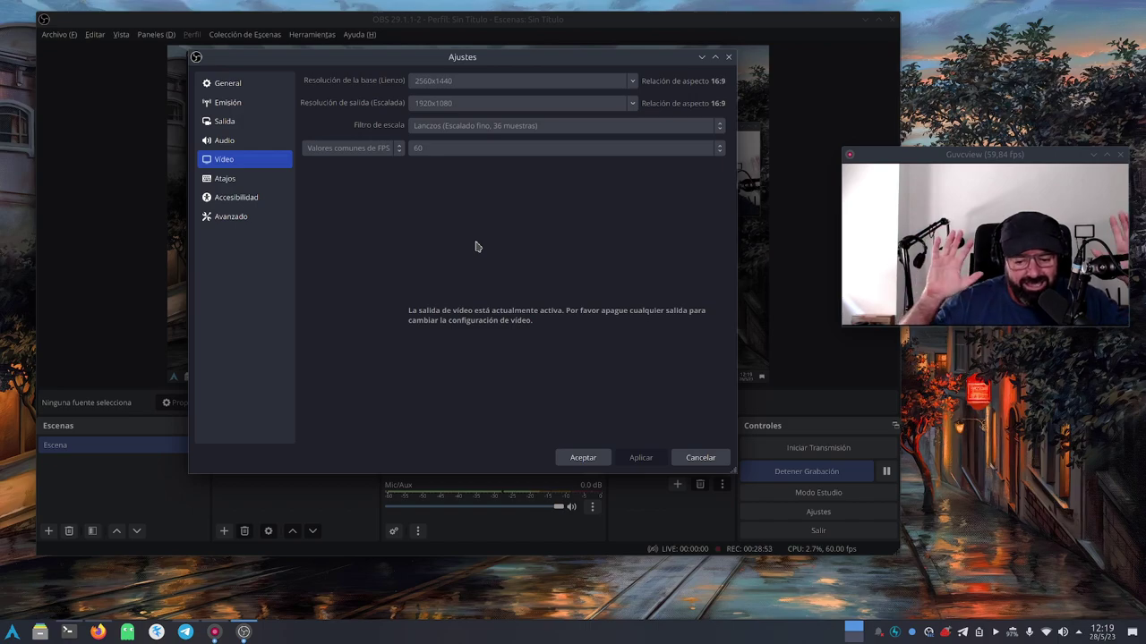
left_click(704, 460)
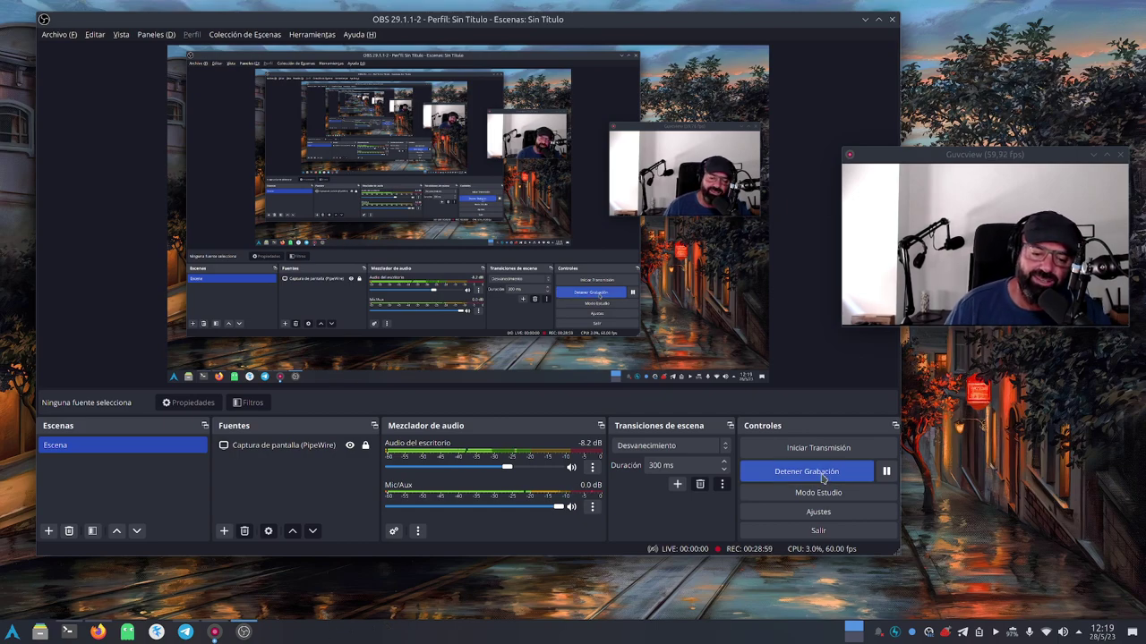
Bring up the Strawberry music player, move its window clear of the webcam view and raise the playback volume to 100%.
left_click(947, 633)
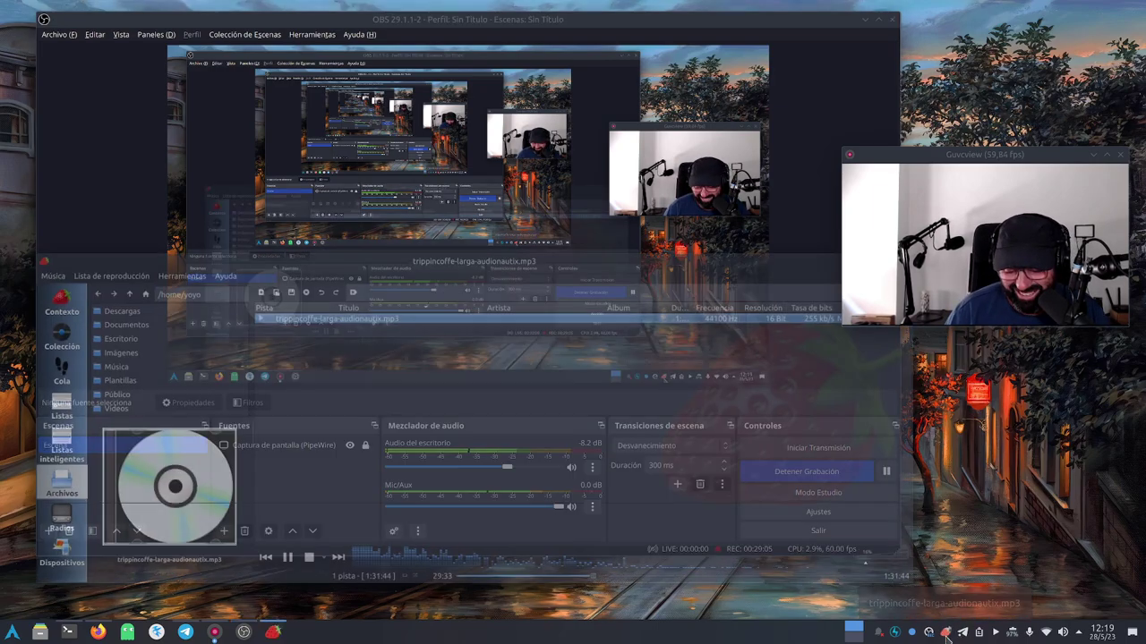
left_click_drag(680, 248, 420, 249)
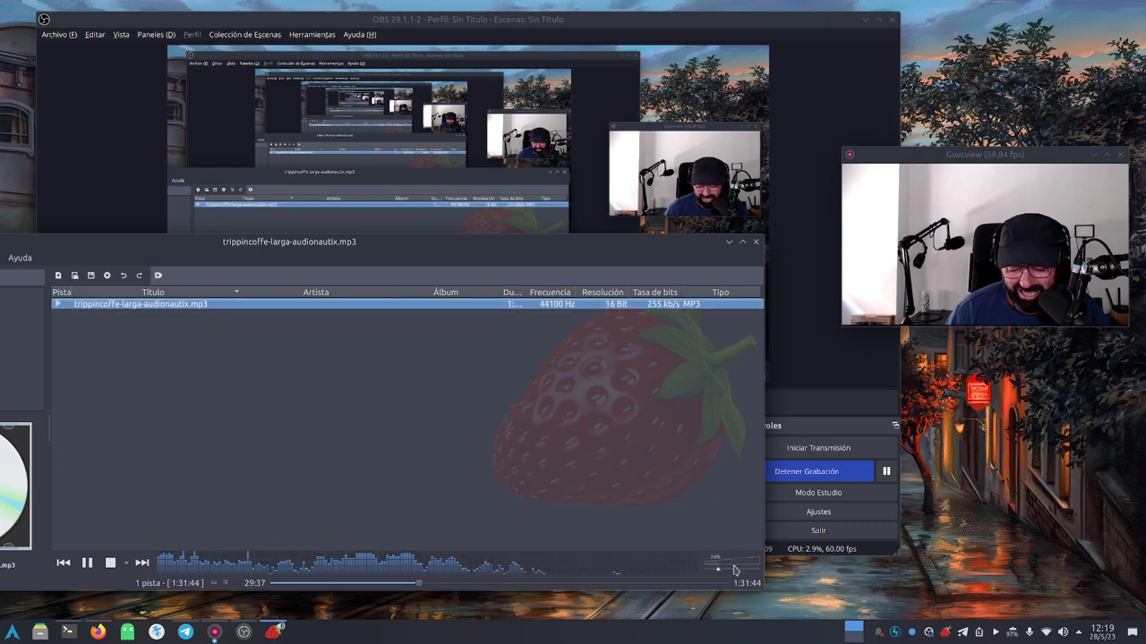
scroll(734, 569, "up", 8)
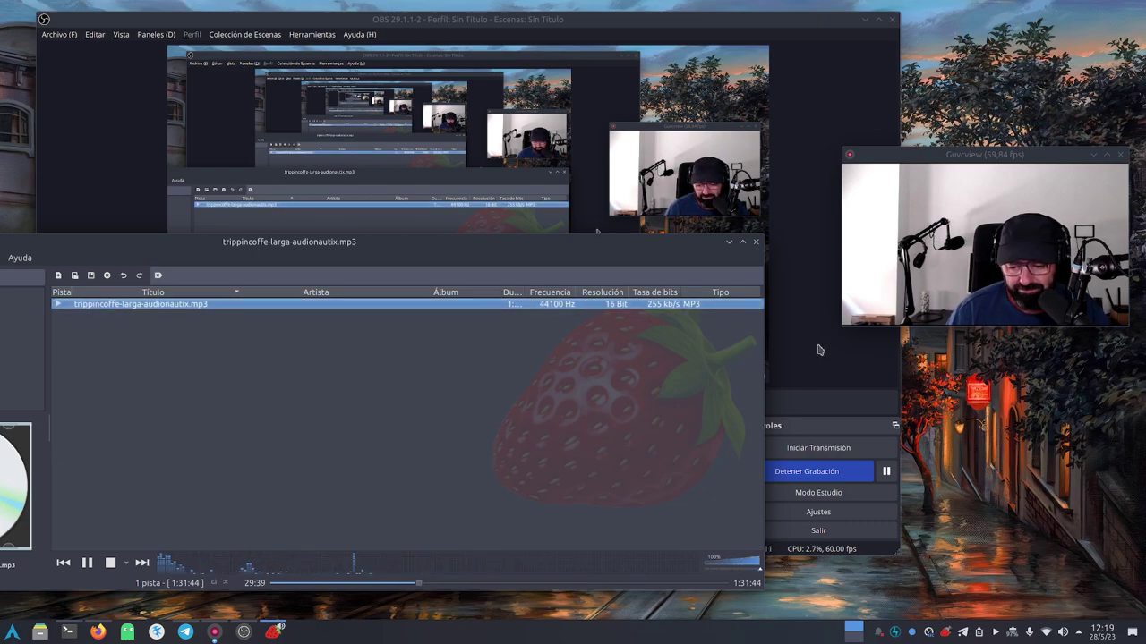